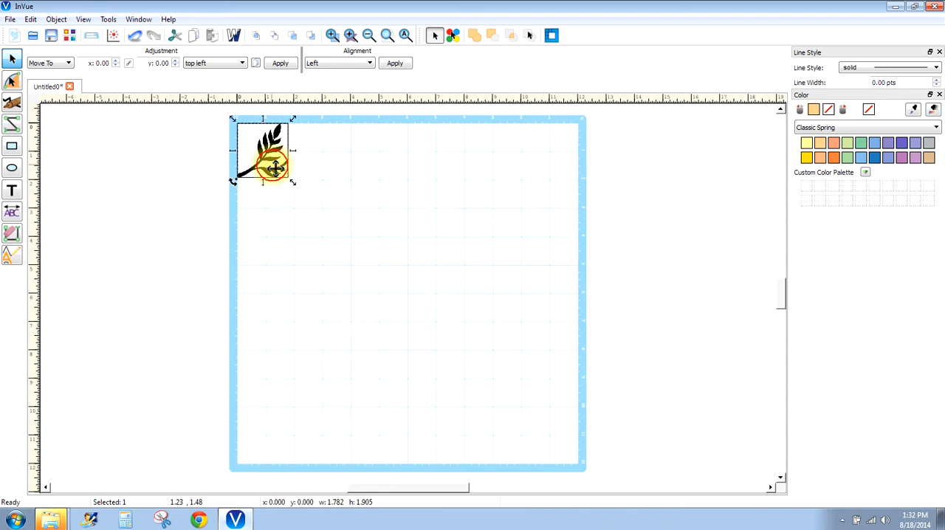
- Enlarge the black branch image to about 4.07 wide by 4.35 high and place it at about x 0.35, y 0.98
drag(277, 172, 311, 233)
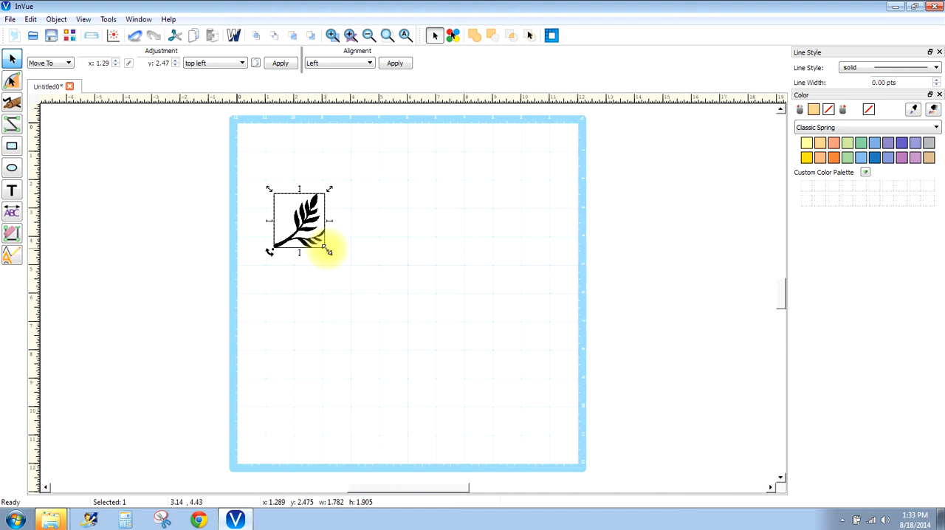
drag(329, 252, 393, 304)
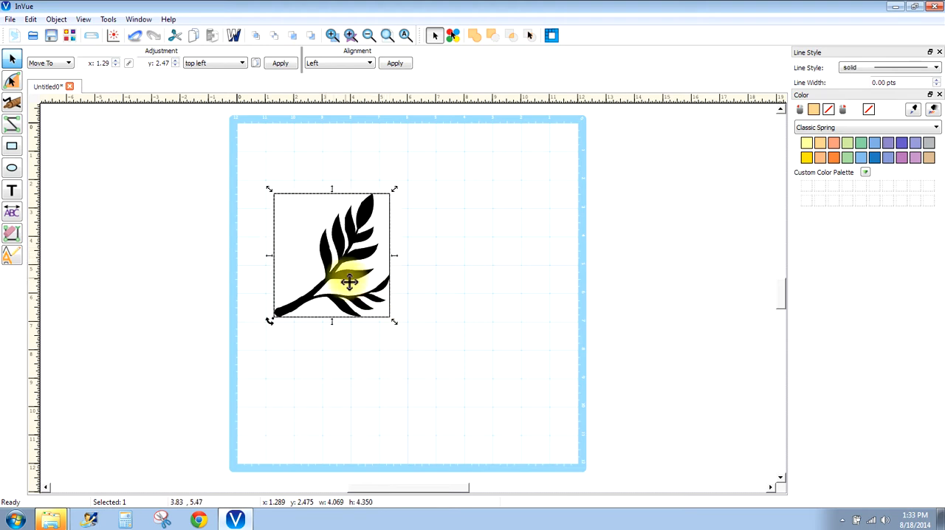
drag(347, 271, 323, 239)
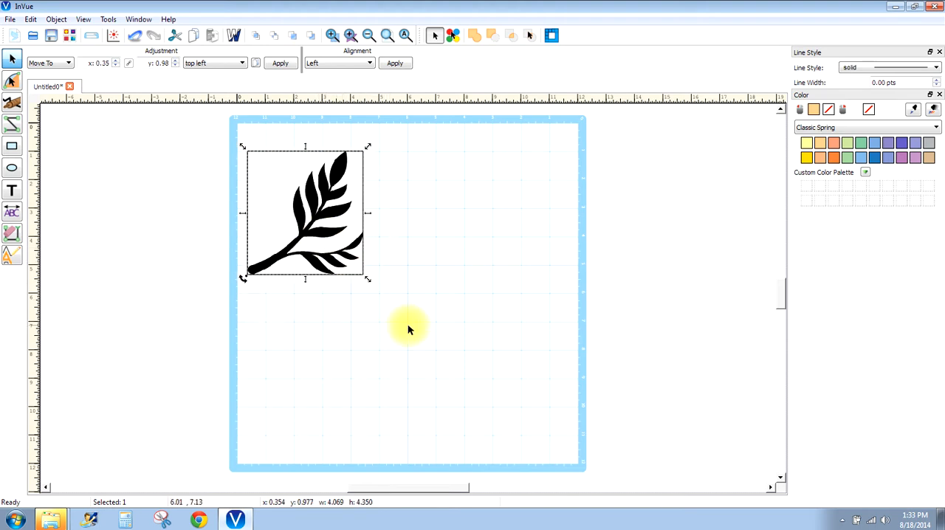
- Vectorize the branch image with the default settings and move the original bitmap off the mat, beside its left edge
click(552, 36)
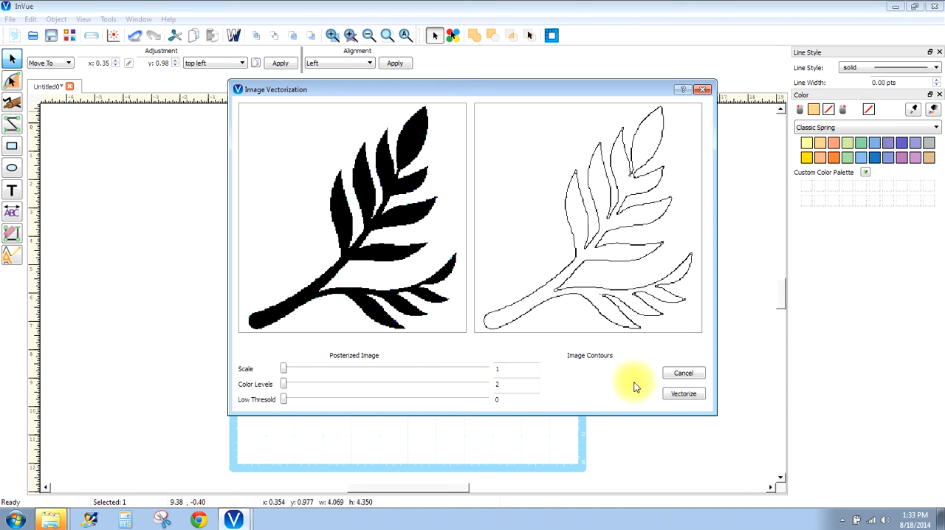
click(683, 395)
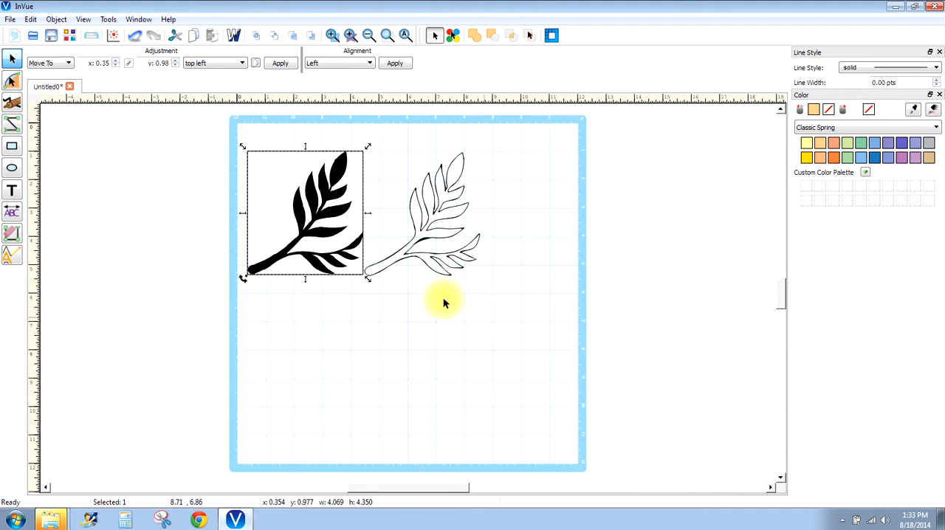
drag(281, 190, 155, 181)
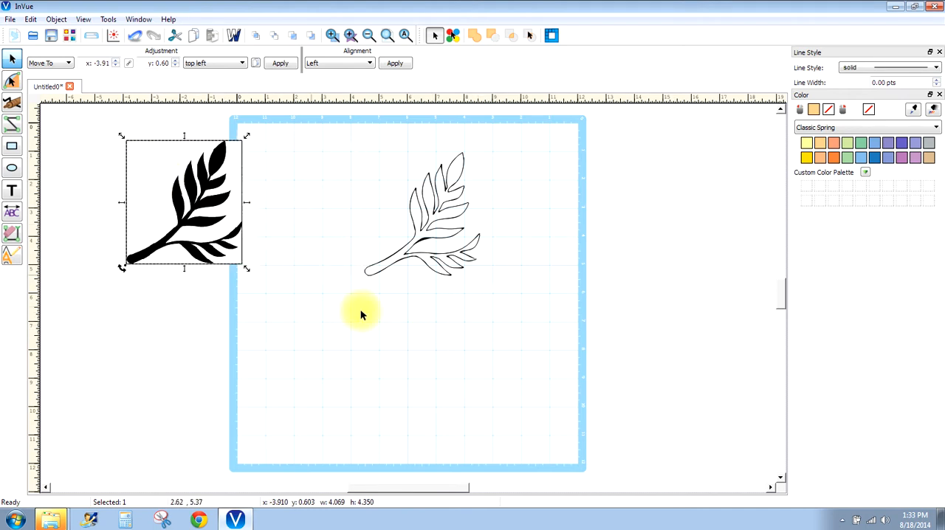
click(425, 313)
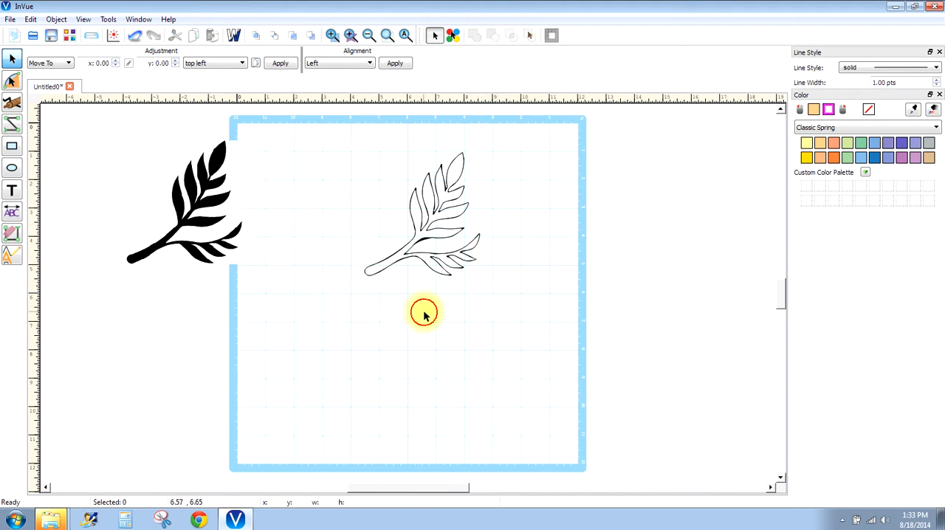
- Shift the traced outline around the mat, leaving it at about x 4.44, y 1.28
click(424, 244)
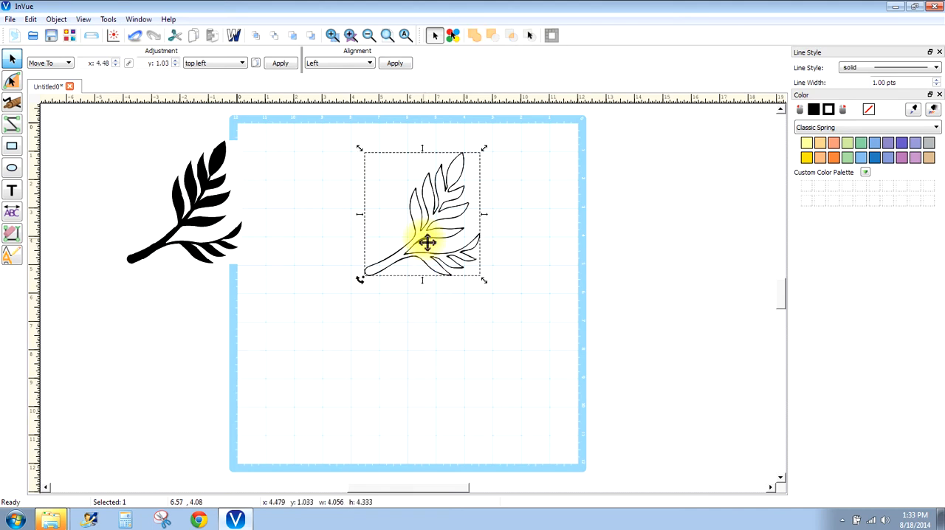
drag(535, 289, 416, 238)
click(489, 271)
click(547, 282)
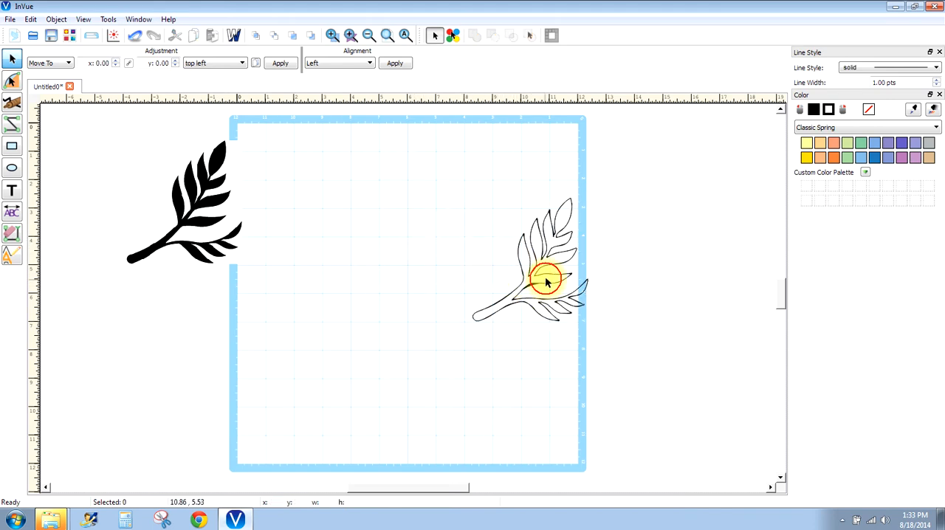
drag(547, 282, 433, 248)
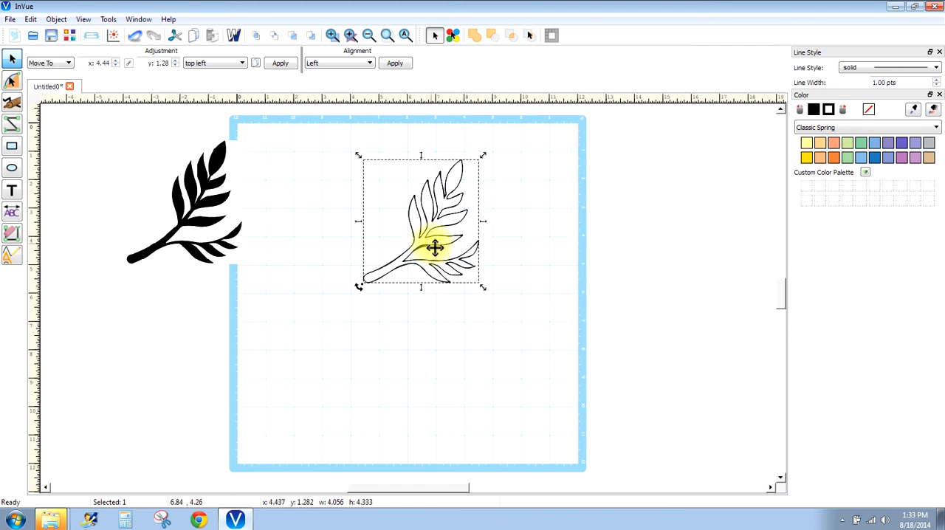
- Examine the traced outline's line quality up close around the middle leaves and the stem
click(331, 34)
drag(394, 220, 454, 272)
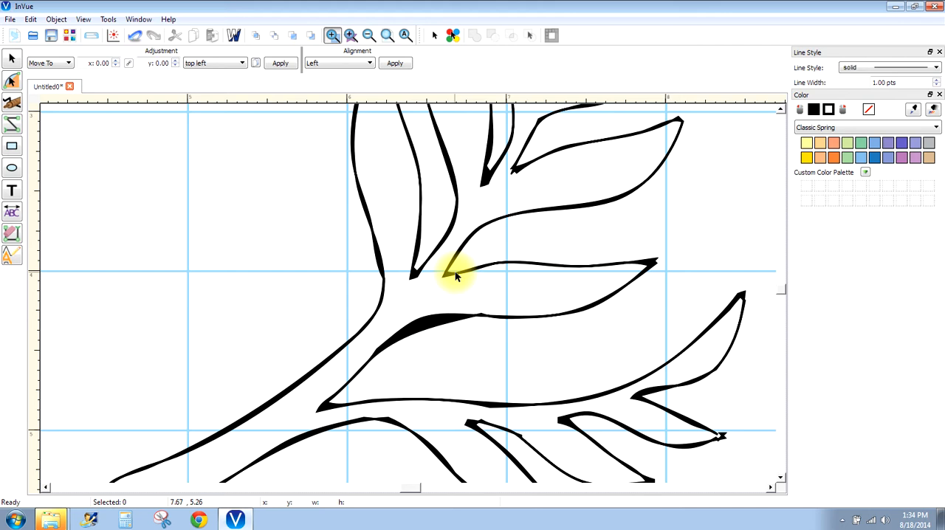
click(387, 37)
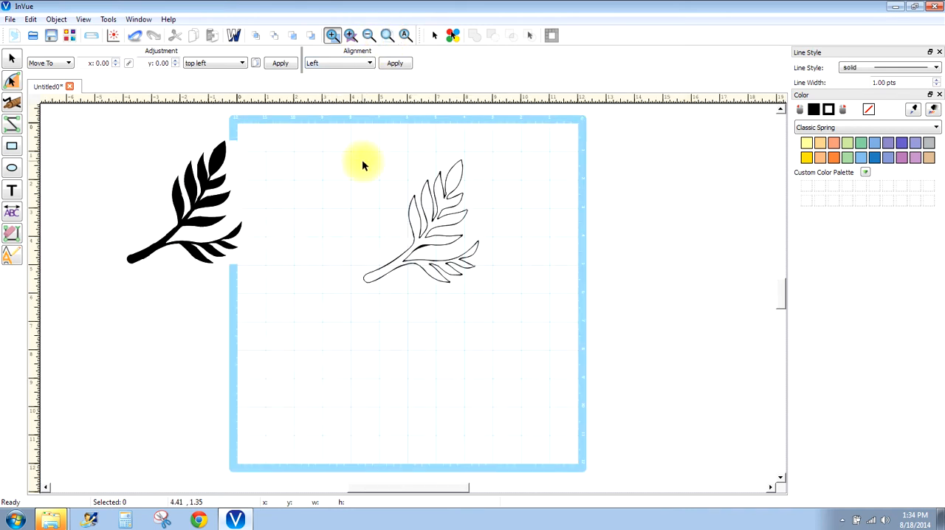
click(425, 198)
click(11, 58)
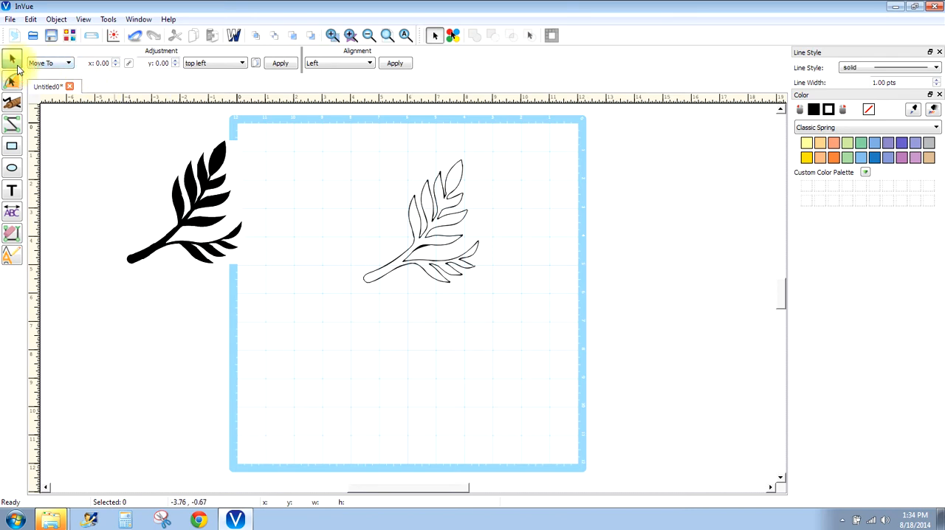
click(426, 196)
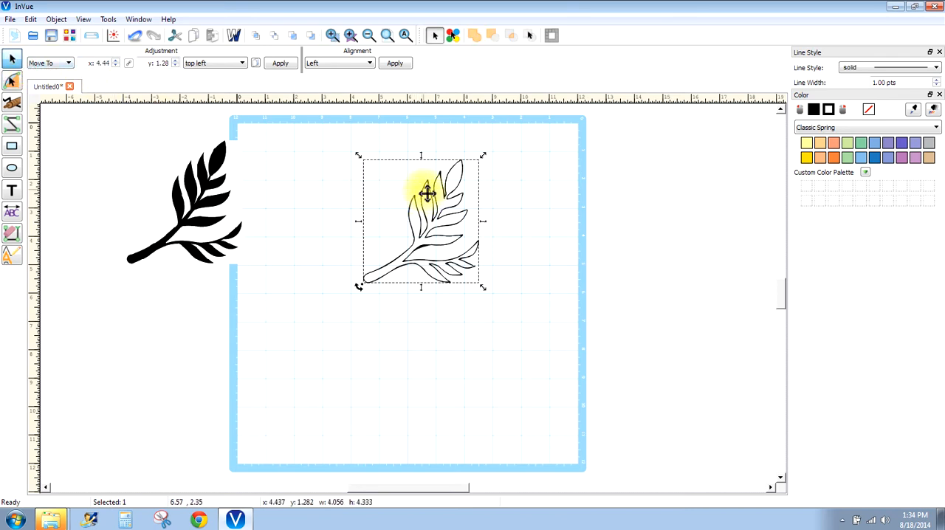
click(395, 158)
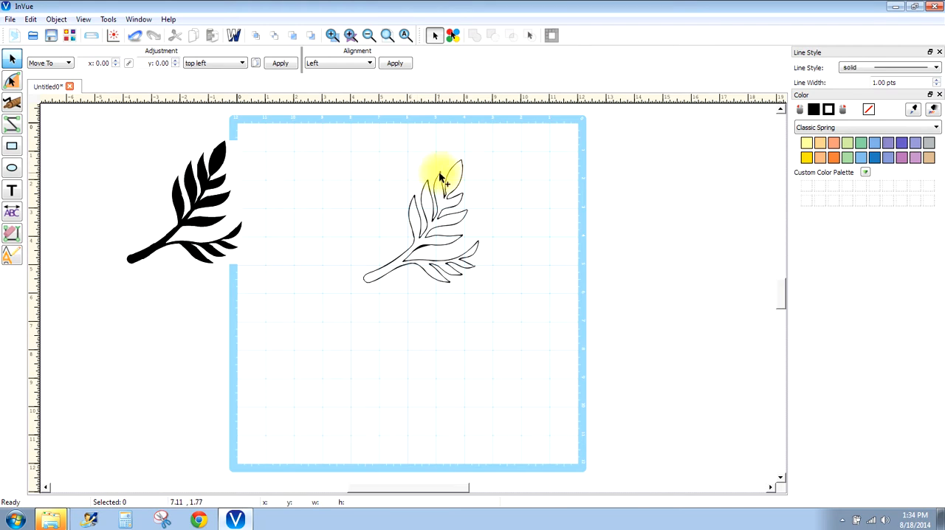
- Move the traced outline to about x 5.68, y 1.32 and deselect it
click(439, 176)
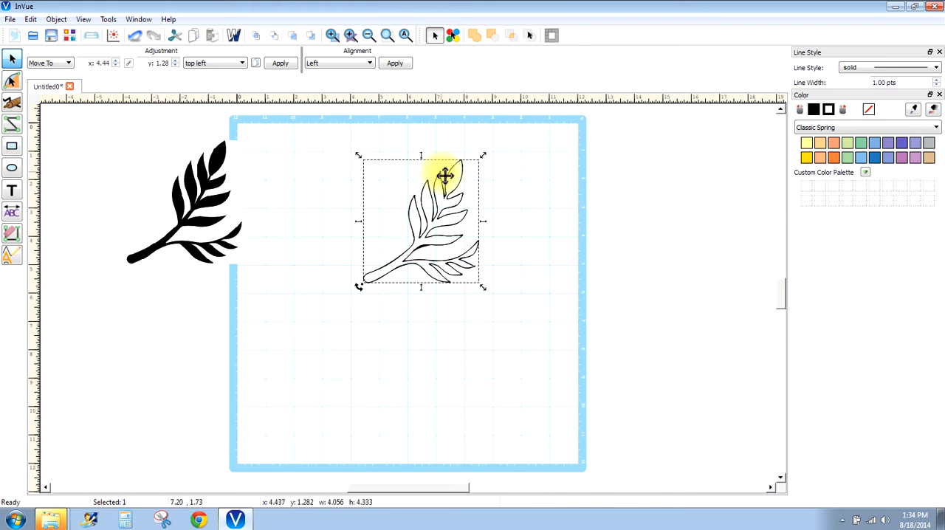
drag(477, 176, 476, 176)
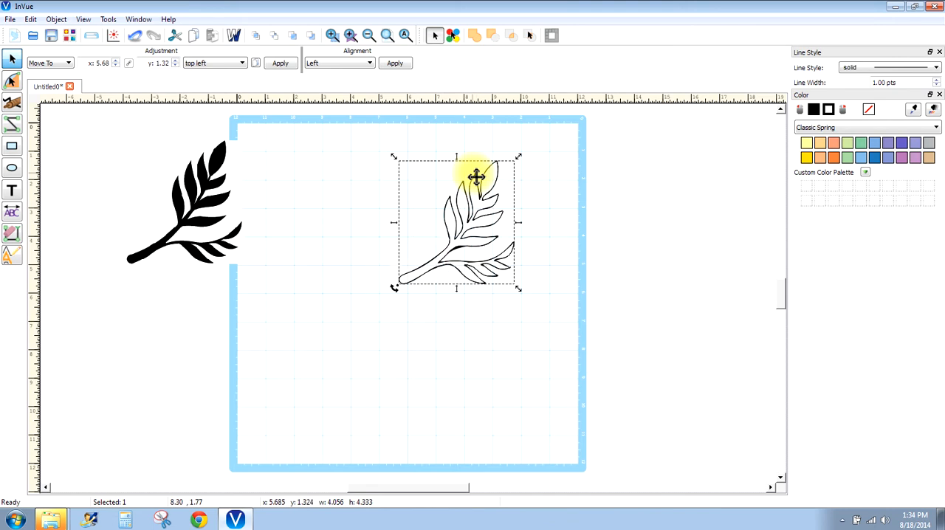
click(457, 177)
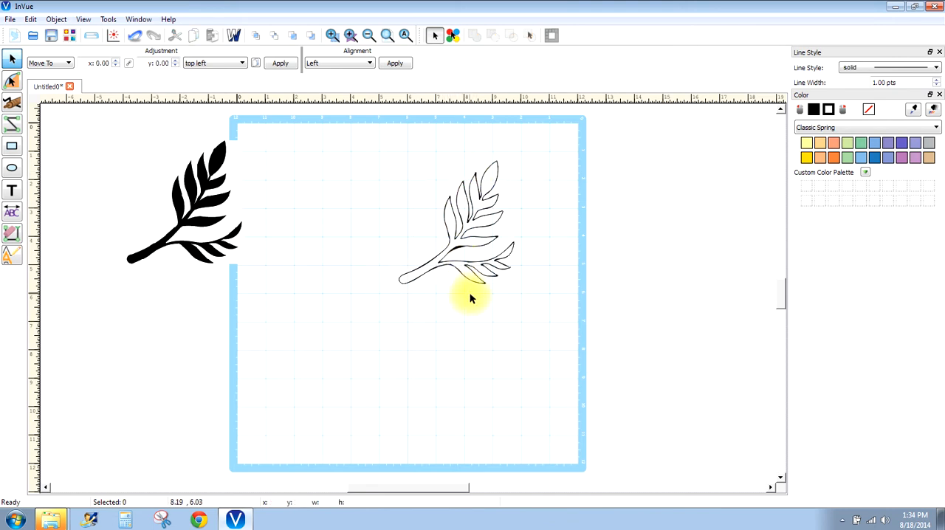
- Enlarge the traced outline to about 7.13 wide by 7.62 high and place it at about x 2.11, y 0.72
click(461, 251)
mouse_move(461, 251)
mouse_down()
mouse_move(494, 252)
mouse_move(443, 244)
mouse_up()
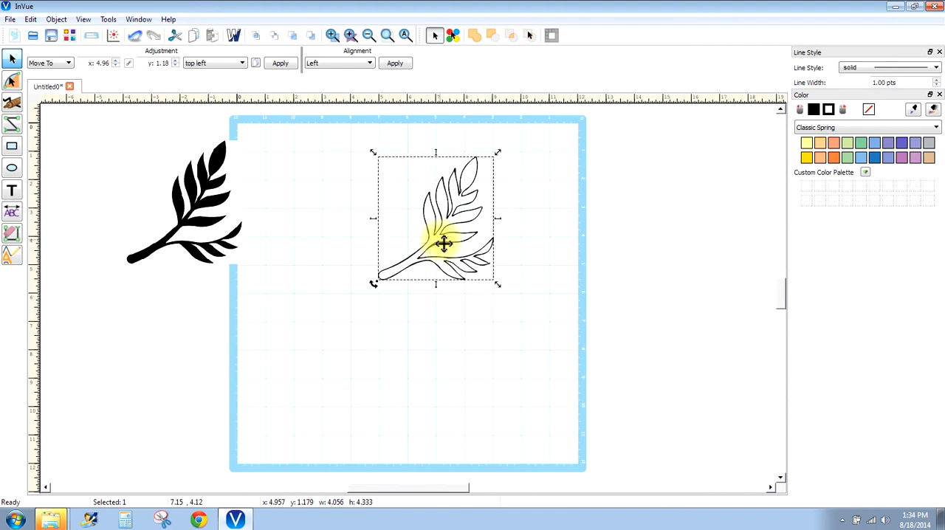
drag(497, 283, 583, 357)
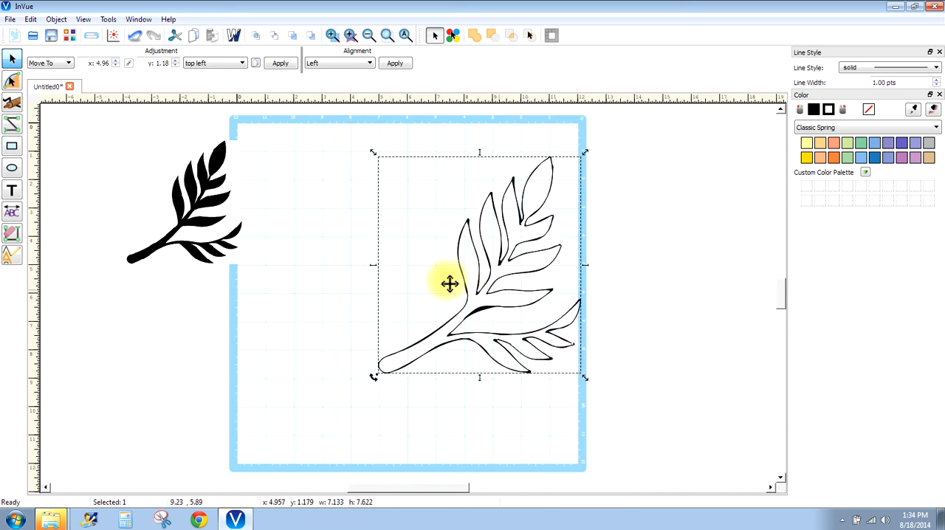
drag(427, 282, 422, 280)
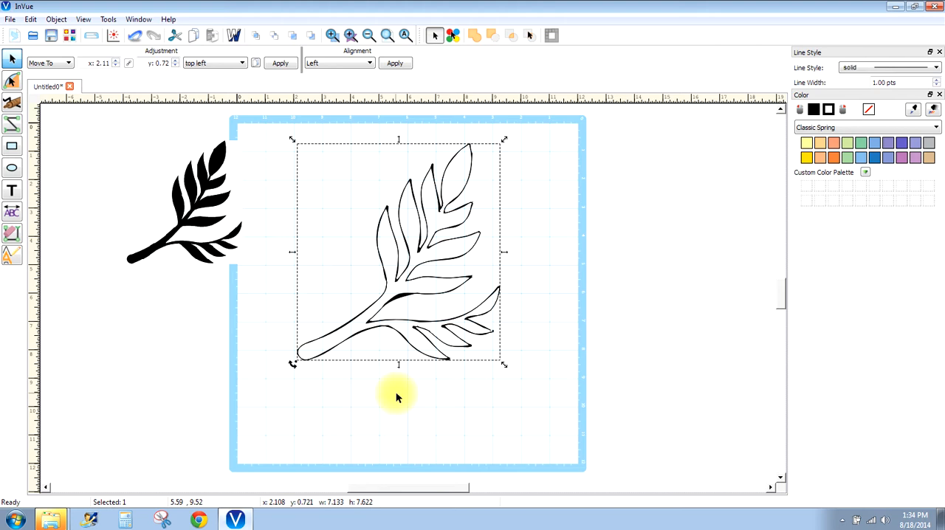
- Show the enlarged outline's path nodes and smooth the whole path with Path Smooth
click(12, 79)
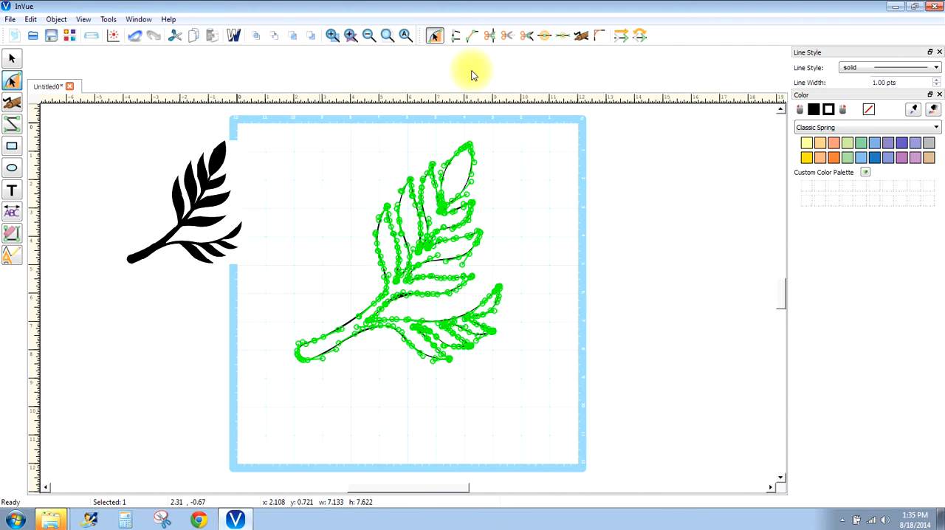
click(581, 37)
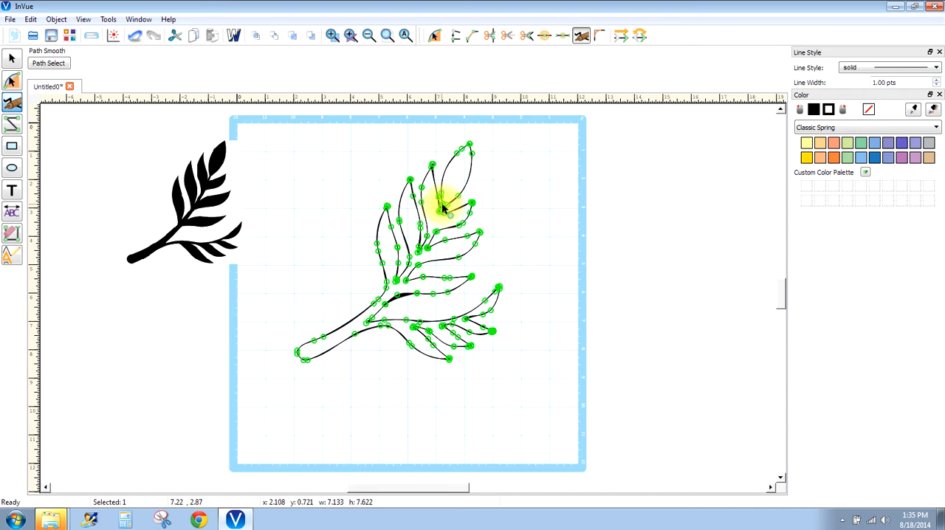
drag(443, 205, 449, 210)
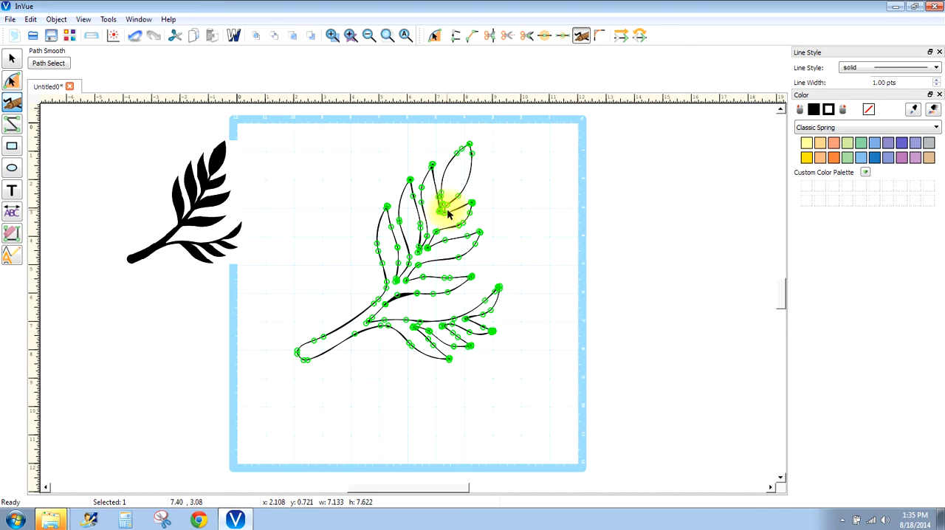
- Trim the doubled line segments along the top leaf and the small leaf just below it on the outline
click(11, 235)
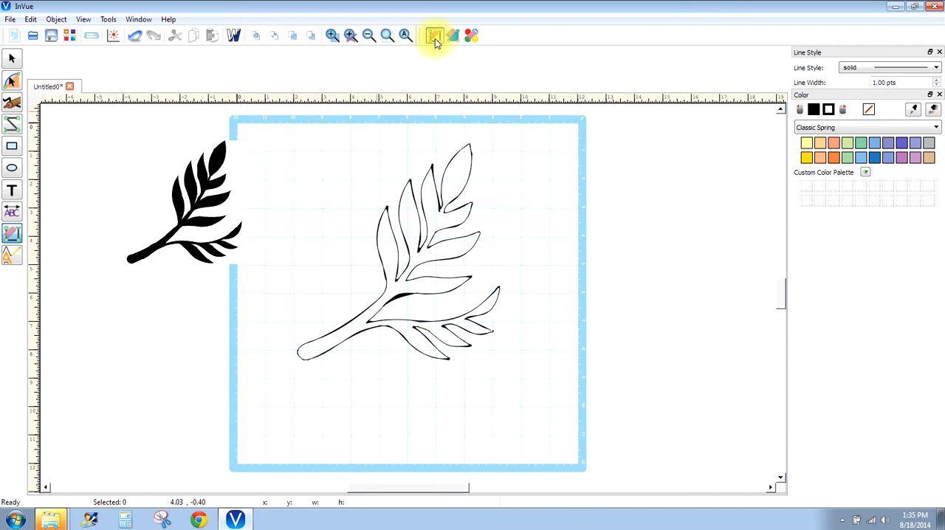
click(455, 226)
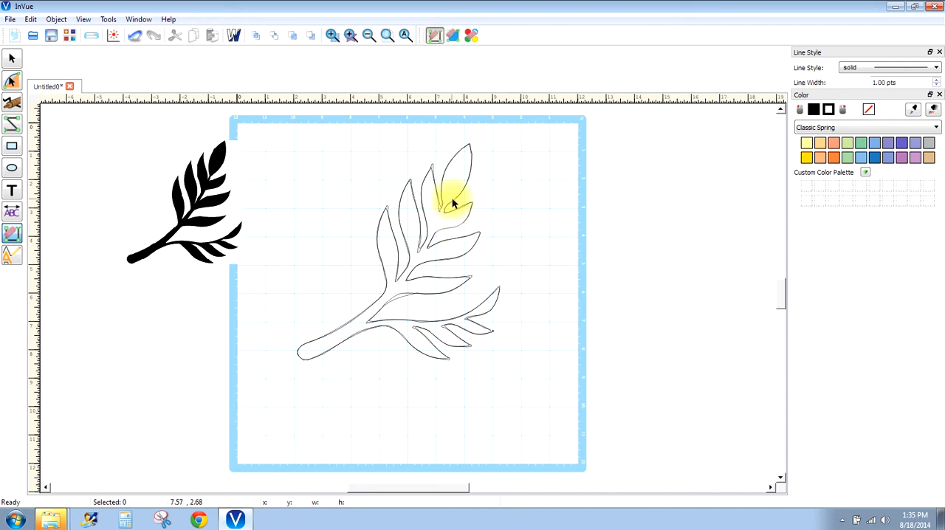
click(453, 199)
click(461, 193)
click(12, 58)
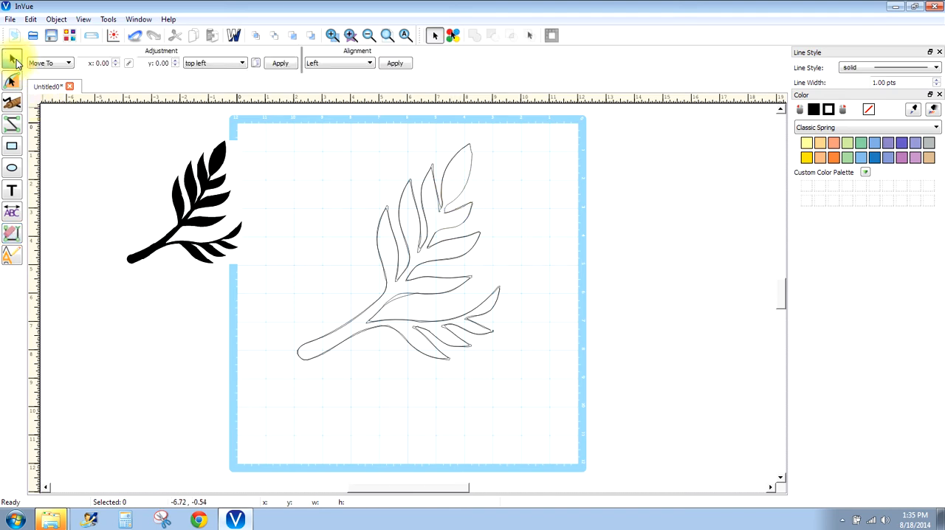
click(536, 212)
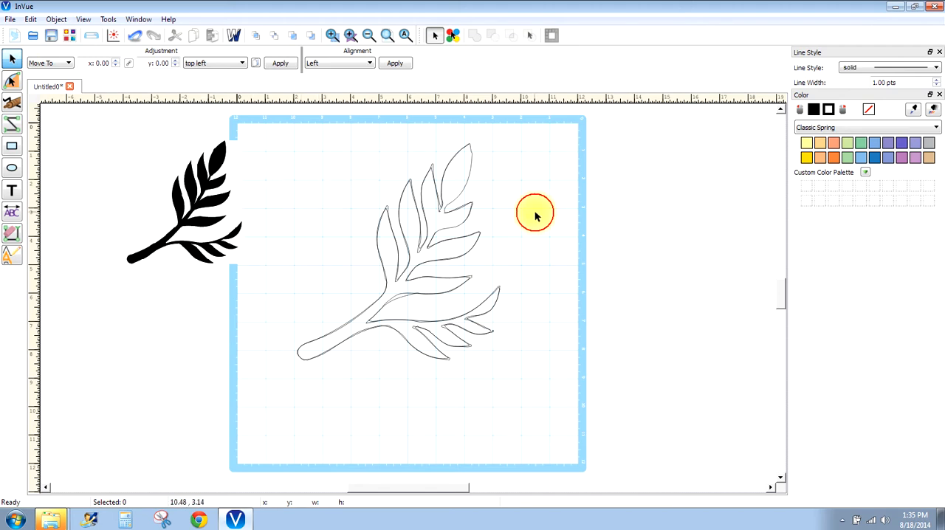
- Move the main outline aside and delete the leftover line fragment from the small leaf below the top one
click(458, 152)
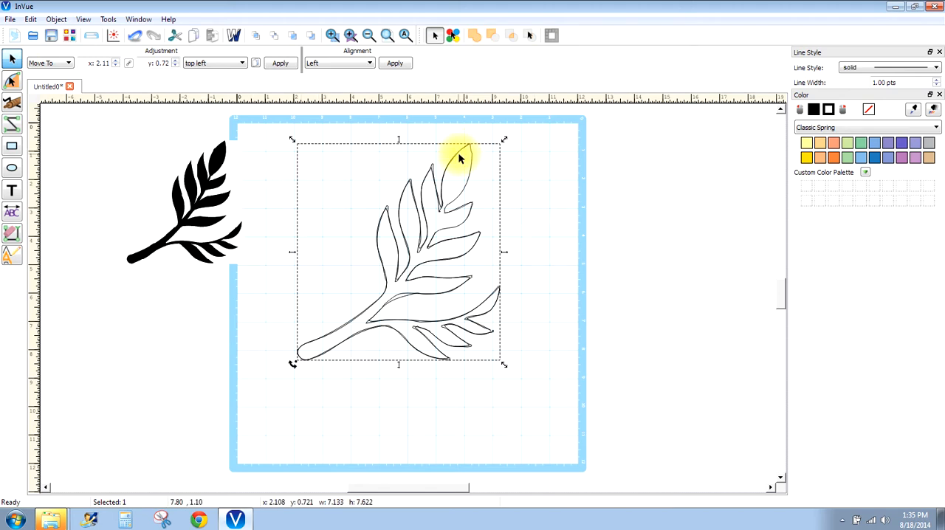
mouse_move(454, 163)
mouse_down()
mouse_move(487, 195)
mouse_move(448, 187)
mouse_move(369, 198)
mouse_move(367, 190)
mouse_up()
drag(506, 253, 441, 186)
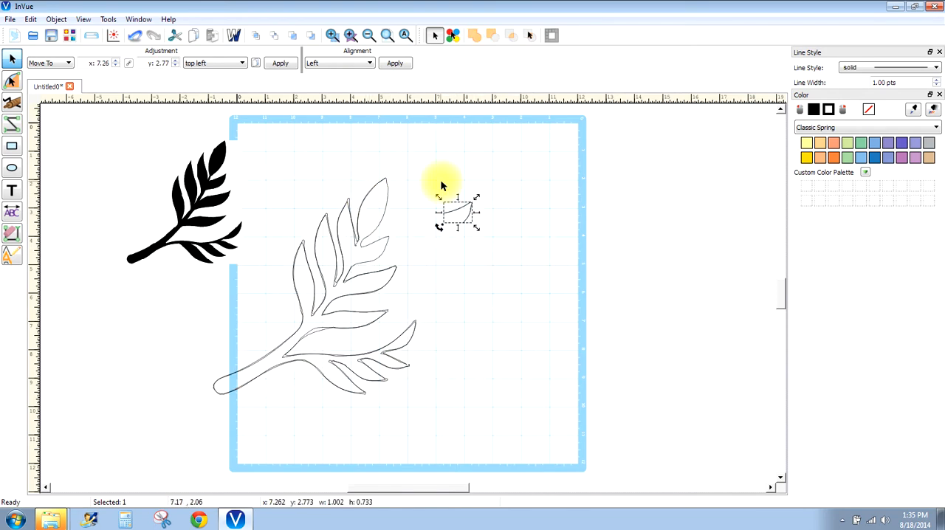
key(Delete)
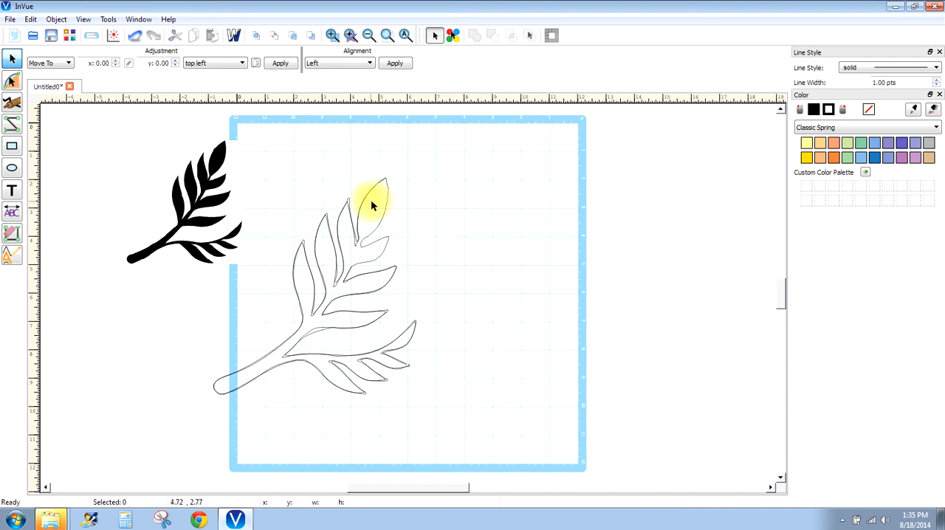
- Move the remaining branch outline back onto the mat at about x 3.67, y 1.01
click(359, 232)
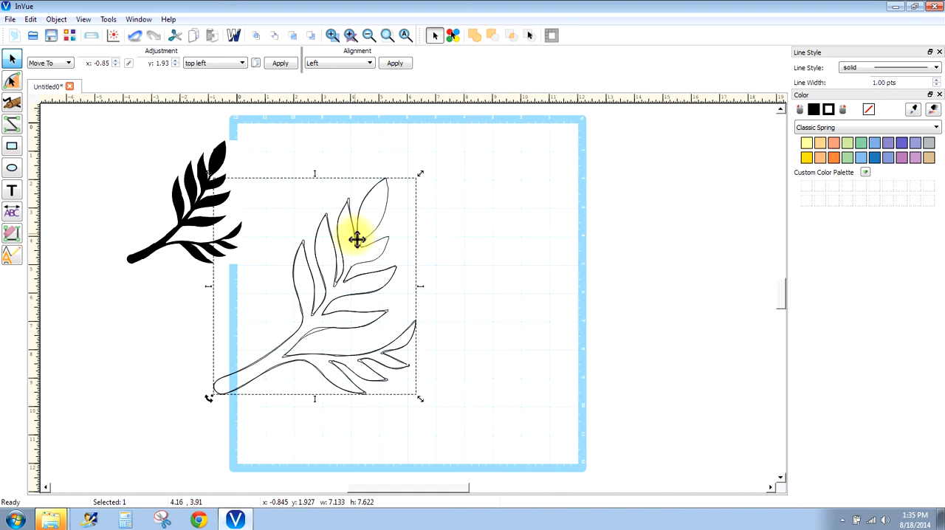
drag(359, 239, 456, 192)
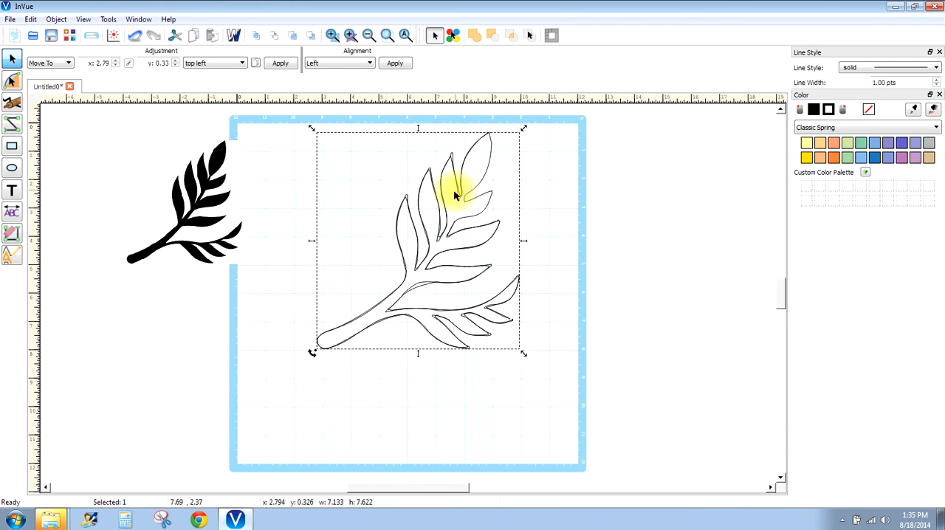
click(476, 377)
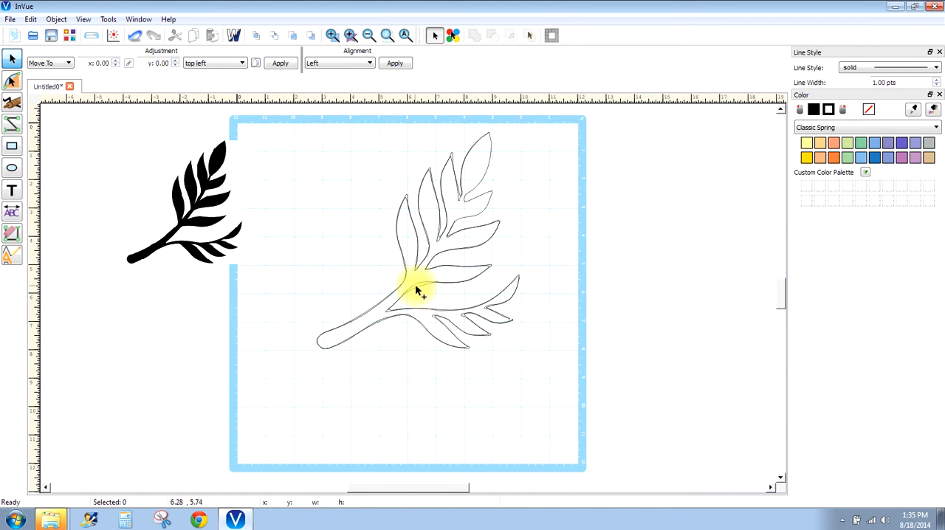
click(421, 290)
drag(422, 289, 447, 311)
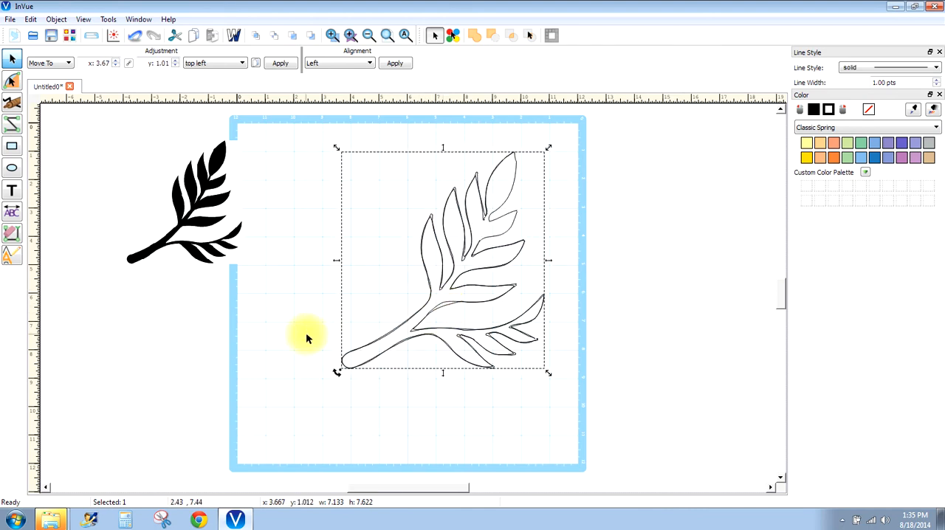
- Try smoothing a section of the branch outline between its left leaves with Path Smooth and undo the result
click(108, 20)
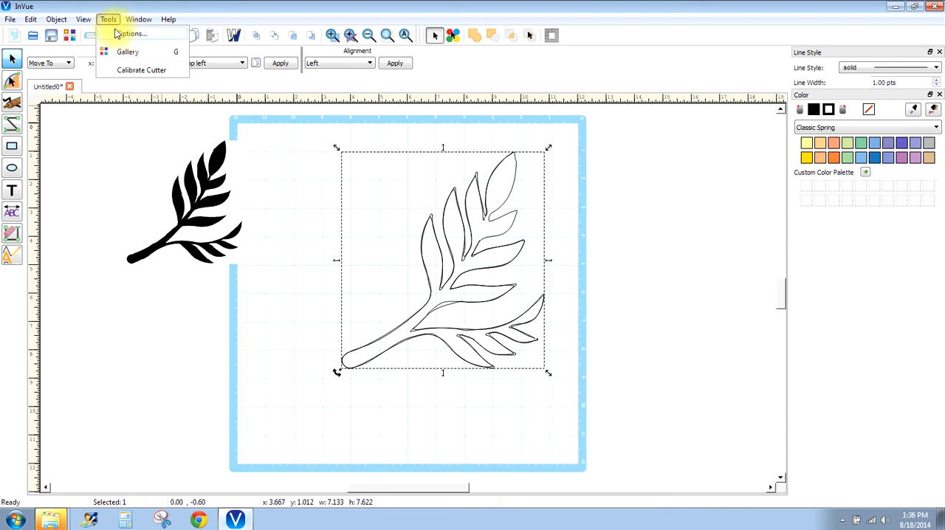
mouse_move(60, 25)
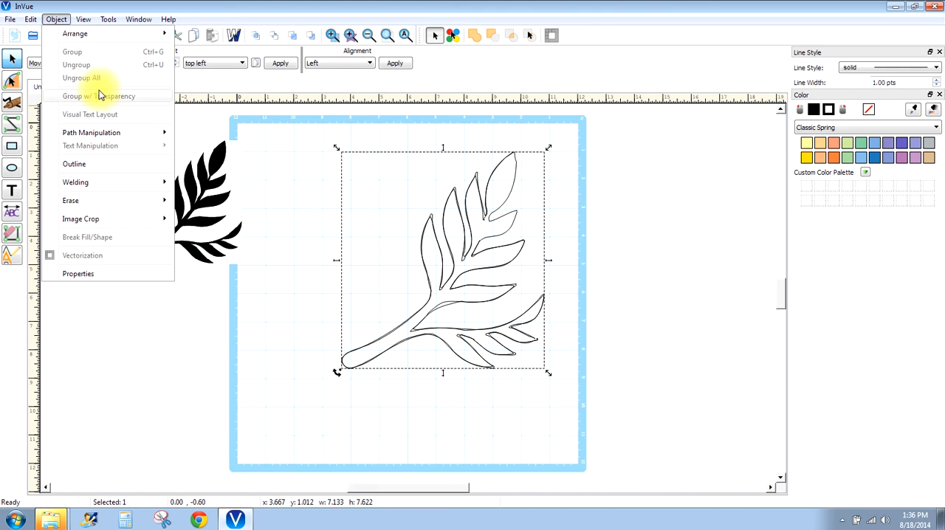
mouse_move(97, 128)
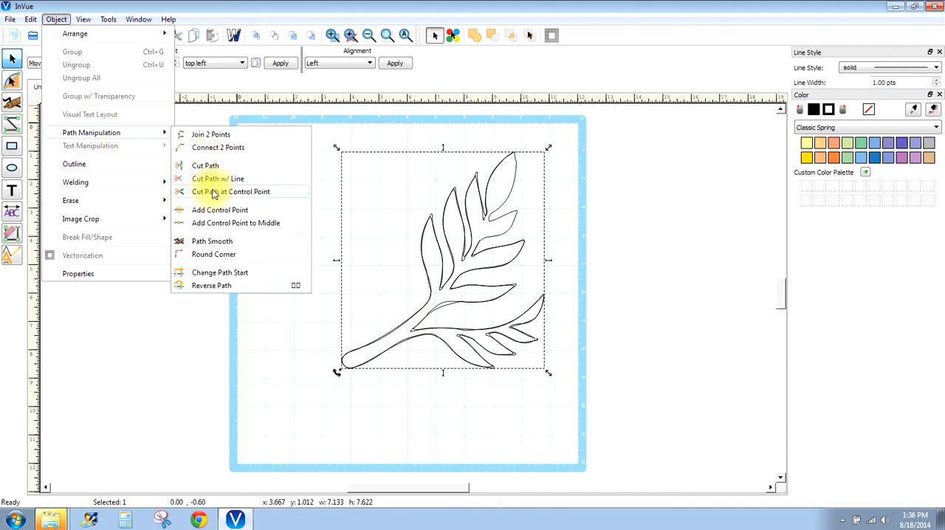
click(212, 243)
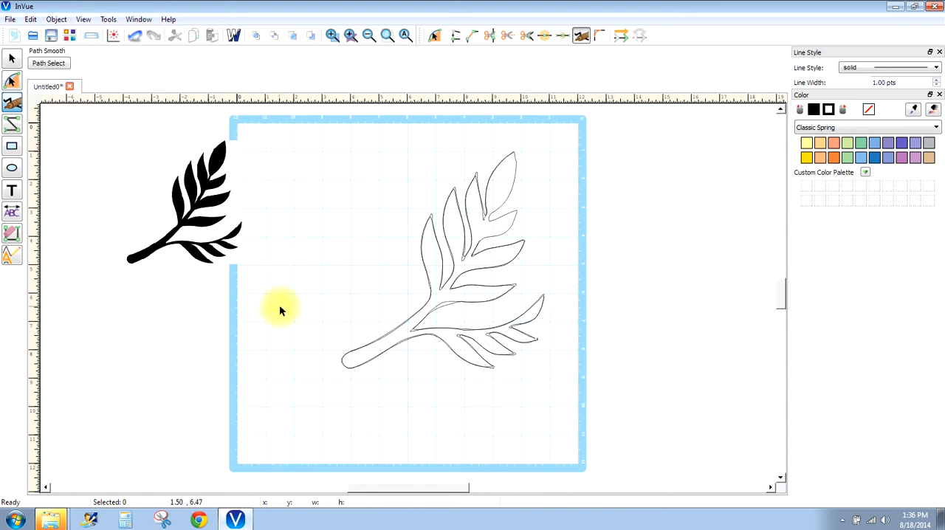
click(432, 215)
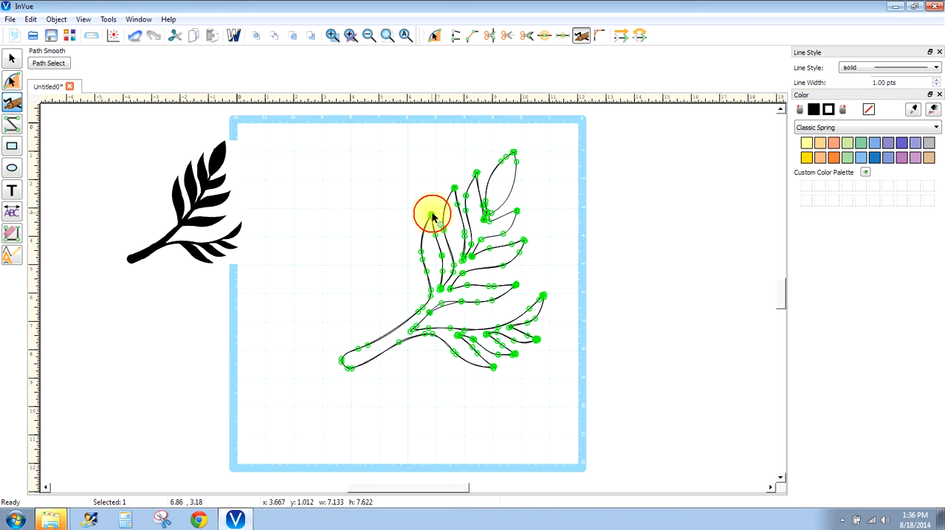
click(432, 215)
drag(438, 211, 711, 184)
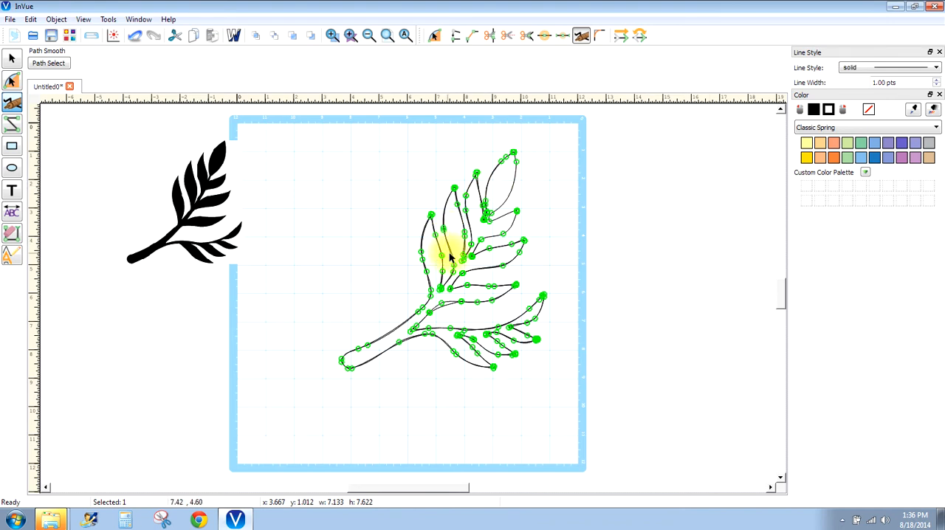
drag(449, 250, 443, 252)
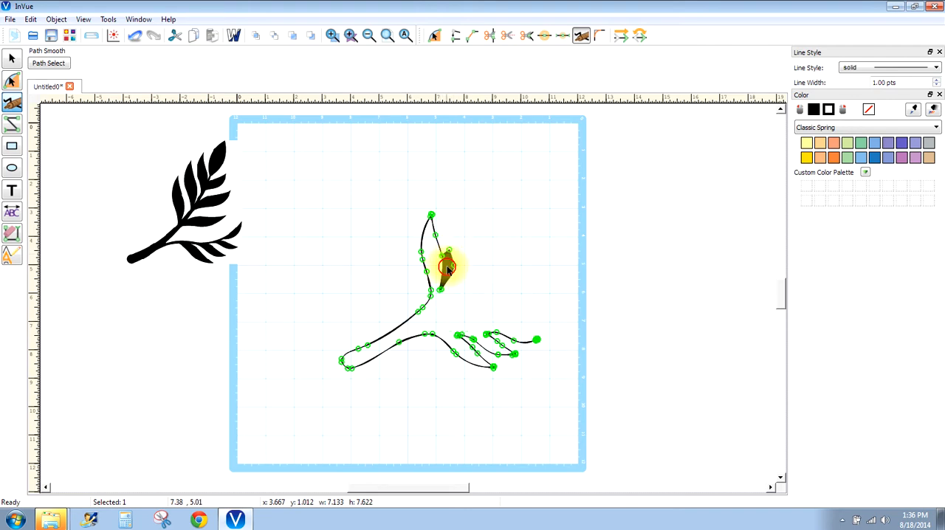
click(135, 35)
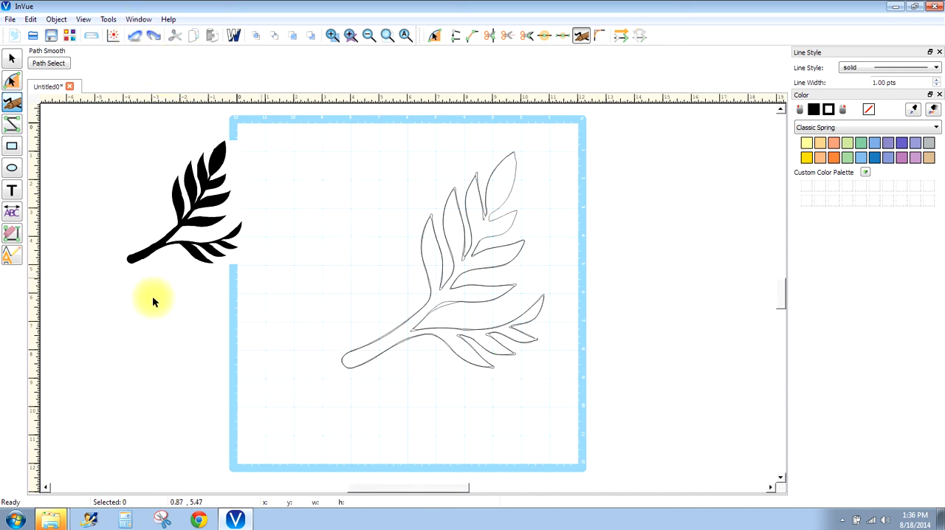
- Trim the doubled line segments at the stem's fork and along the stem of the branch outline
click(12, 236)
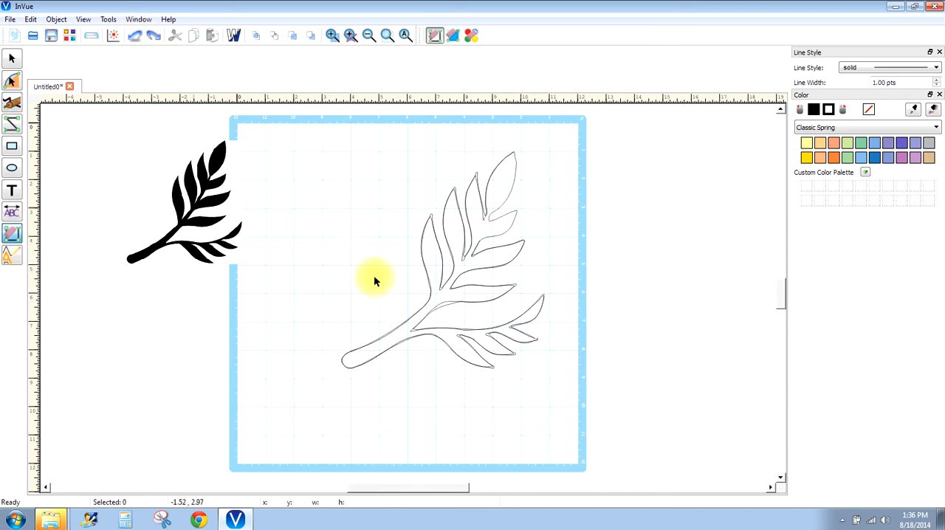
click(446, 305)
click(404, 344)
- Try to select the separate line piece at the stem's end and shift it away from the outline
click(11, 57)
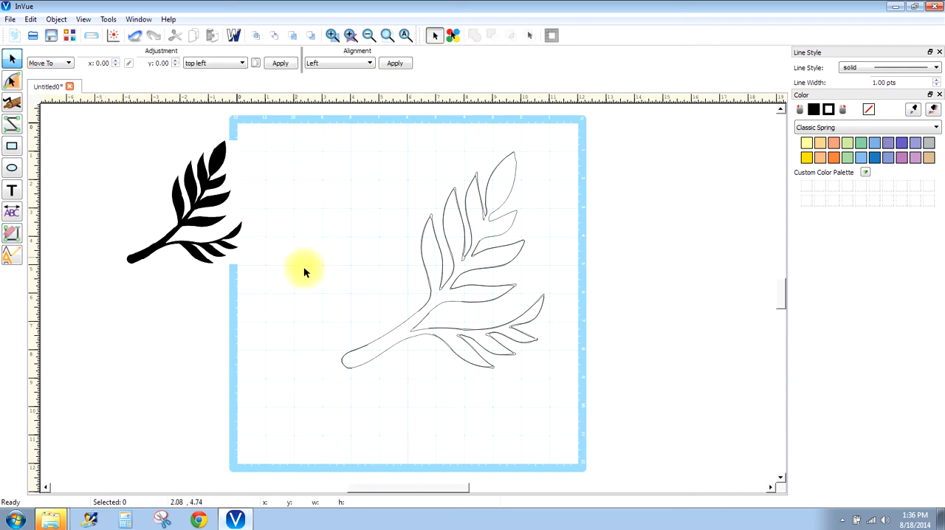
drag(279, 275, 399, 390)
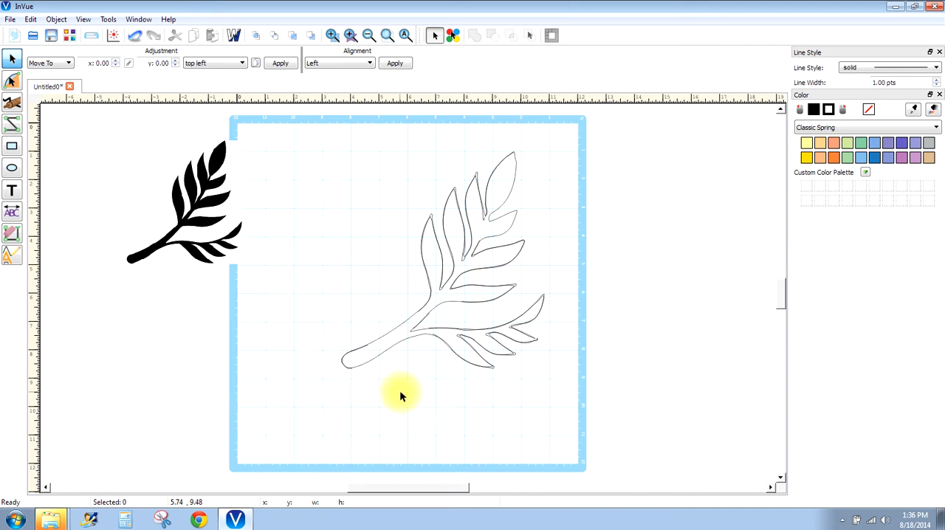
click(369, 349)
drag(364, 355, 395, 367)
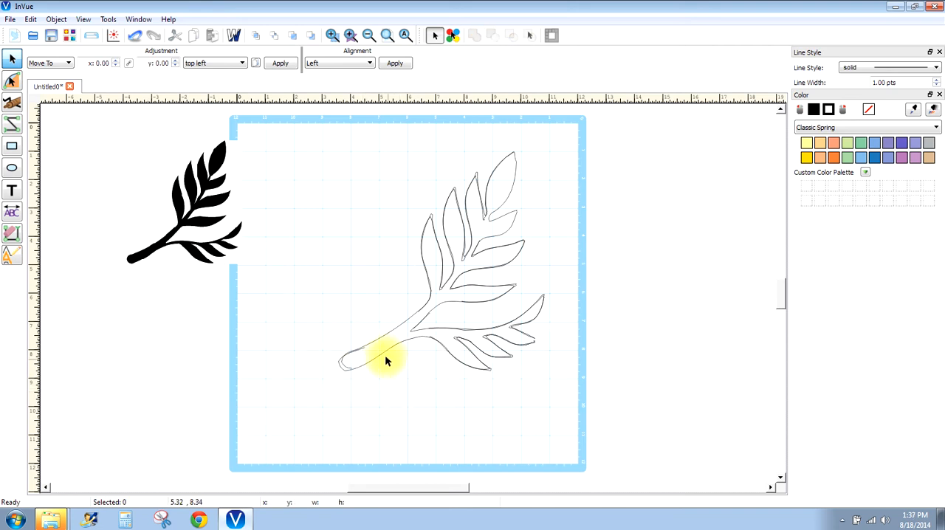
drag(328, 316, 259, 280)
- Select the lower line pieces of the branch outline and move them down to about x 4.29, y 8.03
click(497, 367)
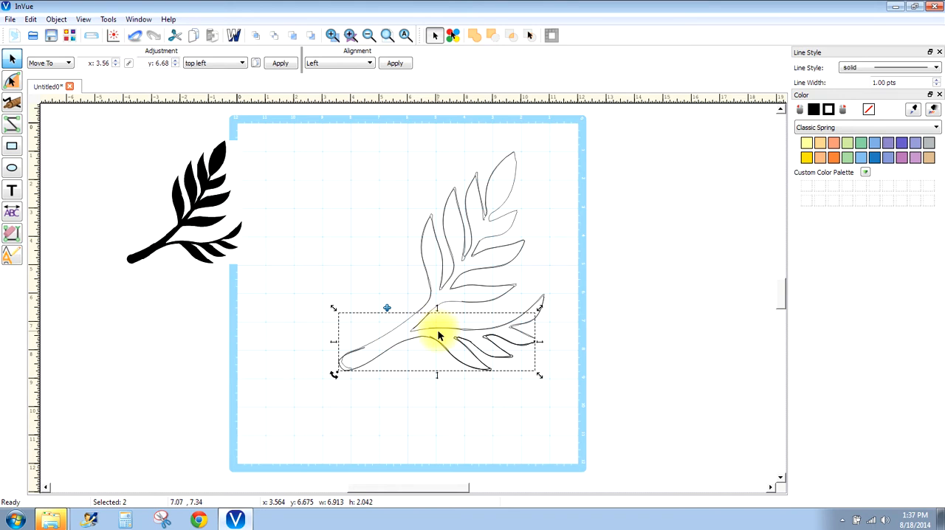
drag(300, 293, 587, 409)
drag(476, 357, 497, 394)
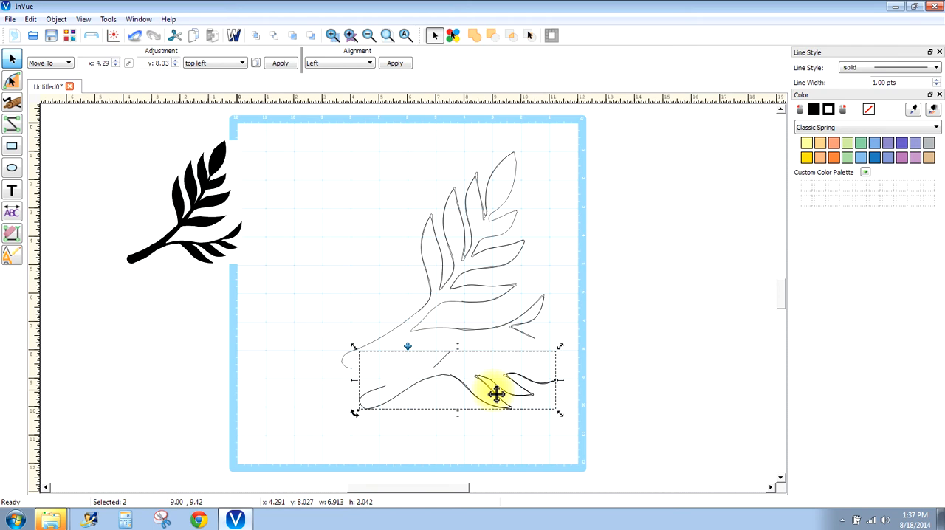
- Undo the recent moves, trims and fragment deletion back to before the main outline was moved aside
click(135, 35)
click(135, 35)
click(135, 36)
click(135, 36)
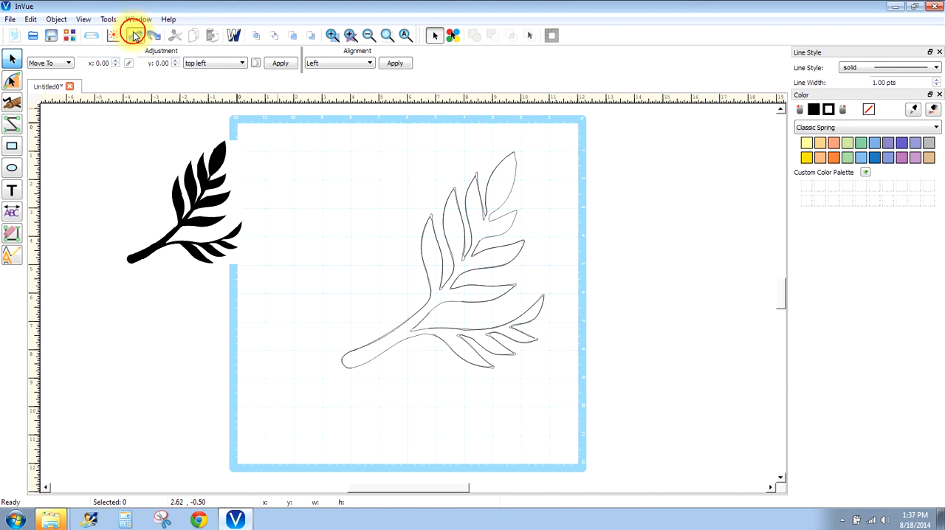
click(135, 36)
click(135, 36)
click(135, 35)
click(135, 35)
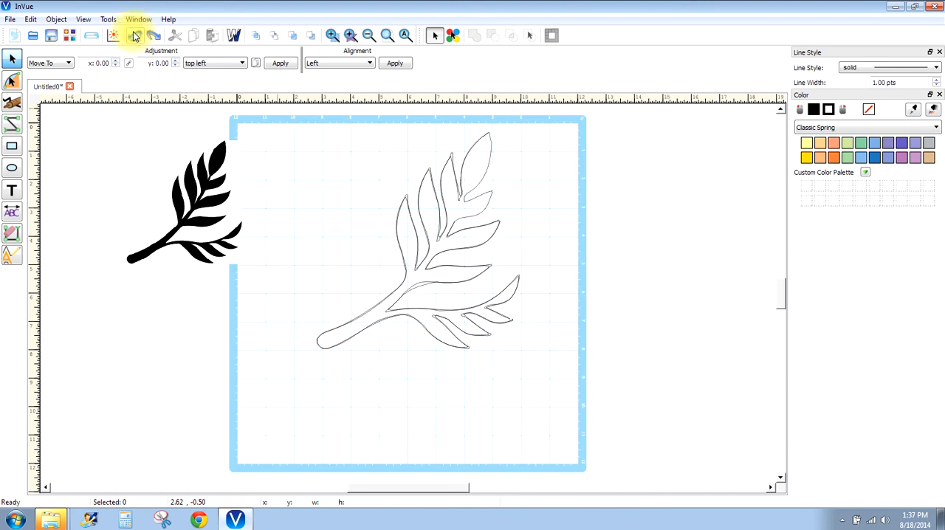
click(135, 35)
click(135, 35)
click(135, 35)
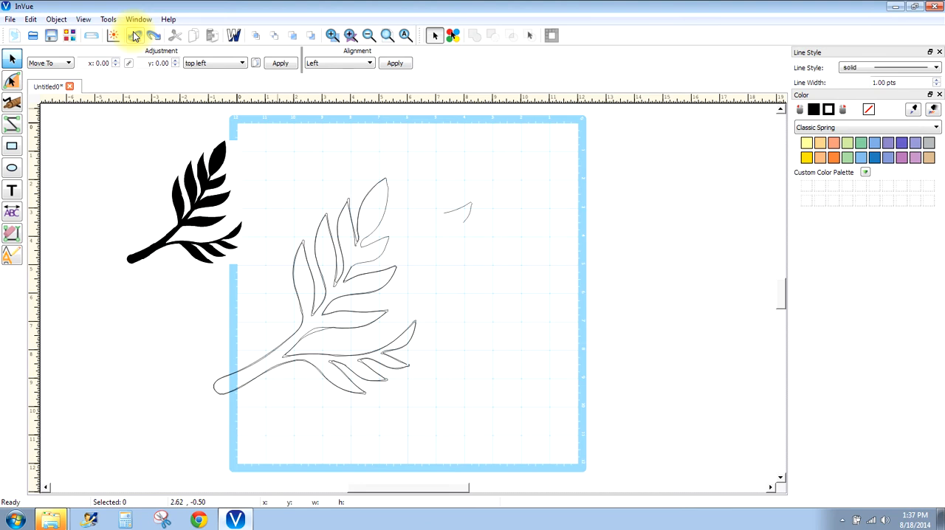
click(135, 36)
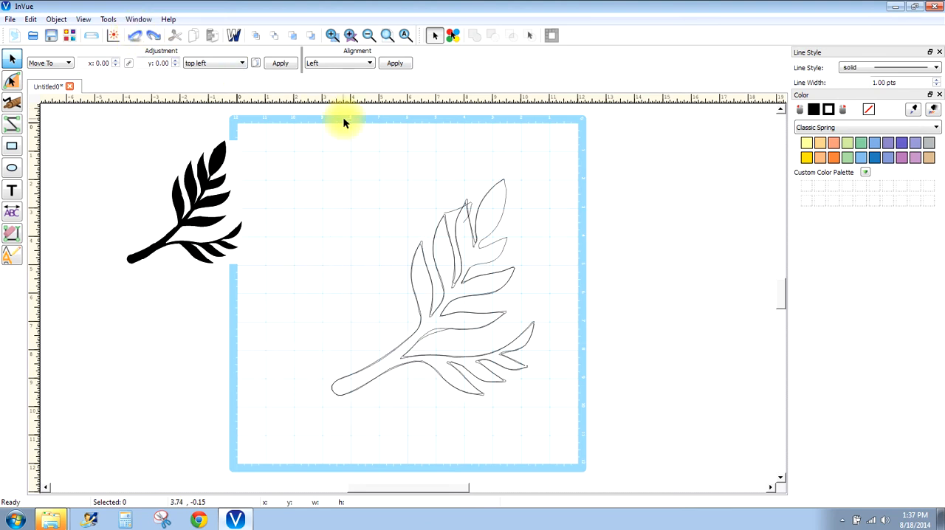
- Delete all traced outline pieces from the mat and move the branch image to about x -2.93, y 2.00
drag(316, 130, 623, 433)
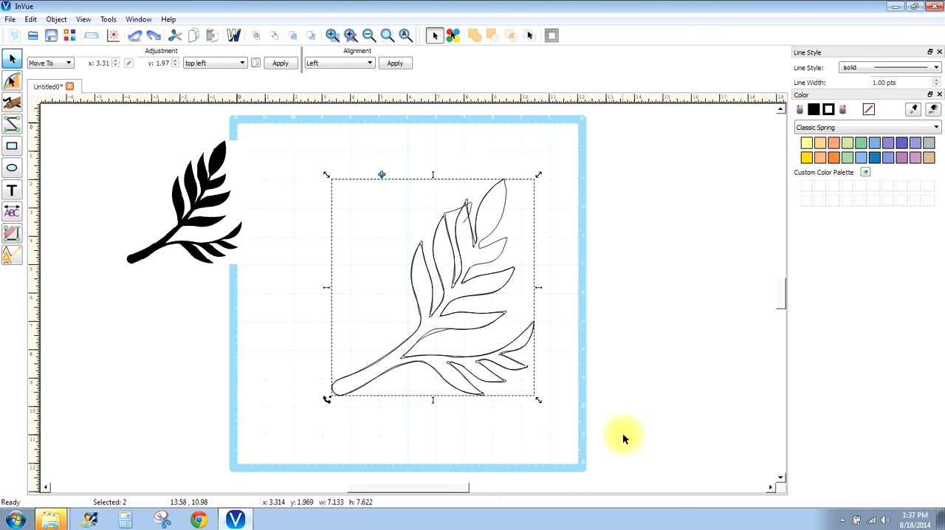
key(Delete)
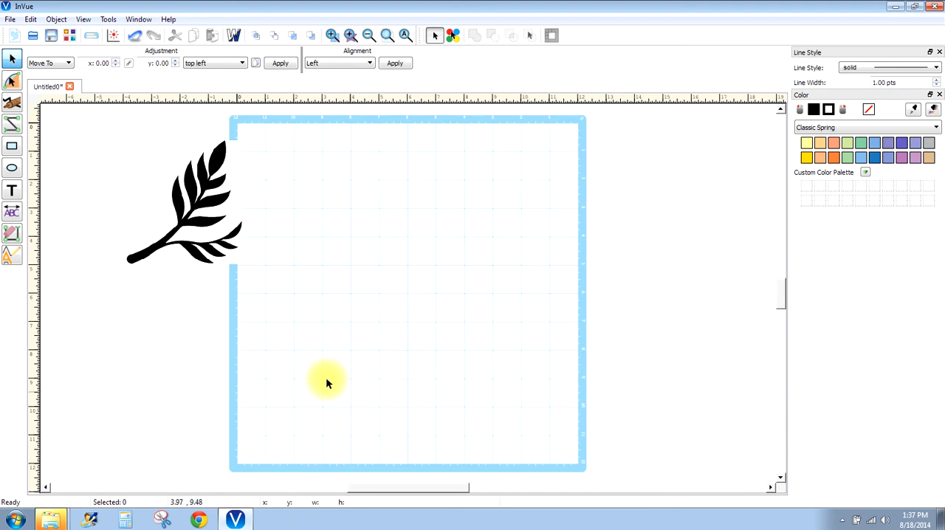
click(191, 191)
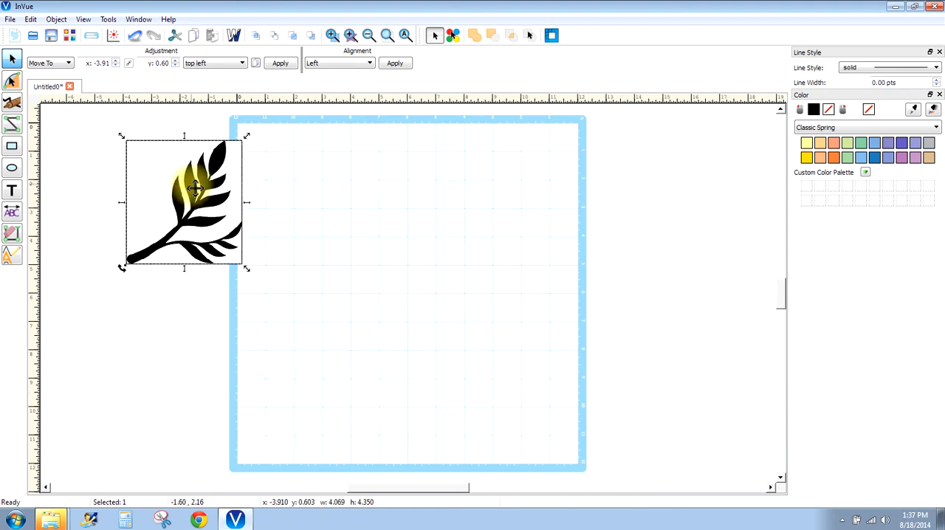
drag(193, 190, 223, 229)
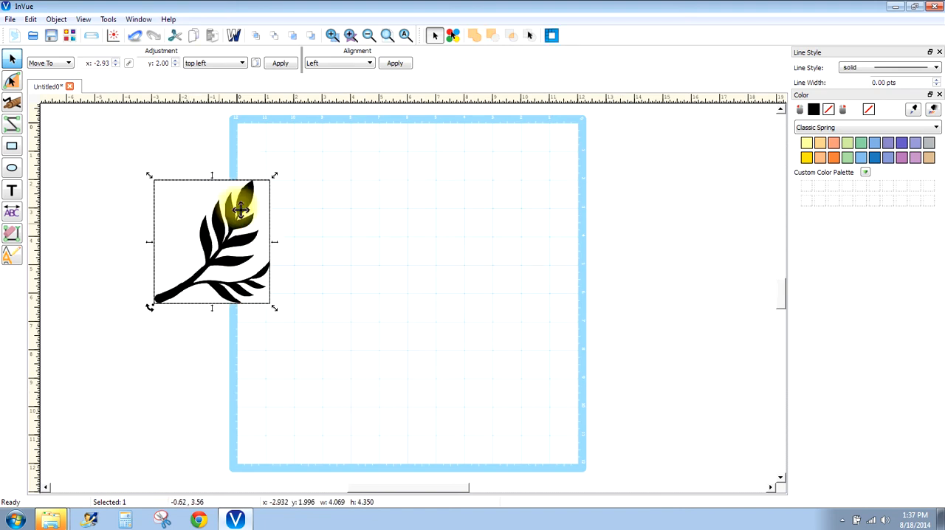
- Vectorize the branch image with Low Threshold 57 and move the new outline to about x 2.94, y 2.41
click(552, 36)
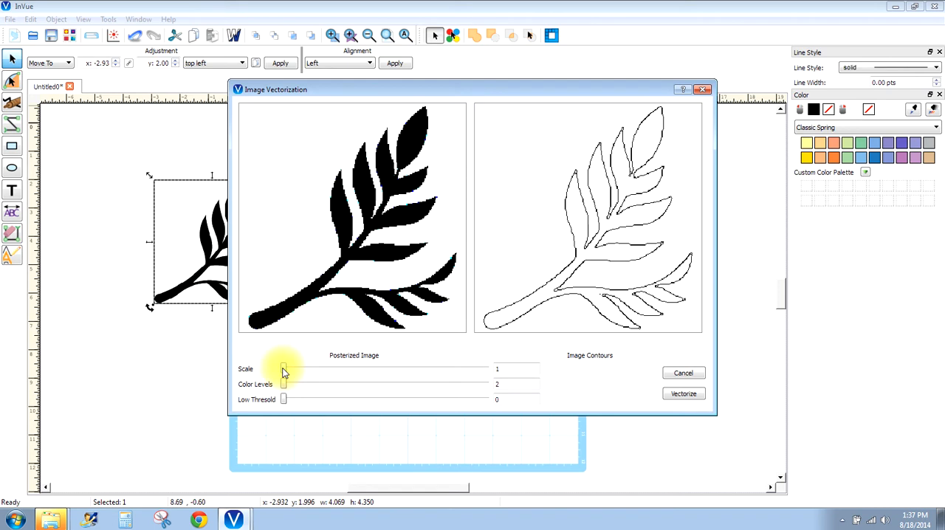
drag(284, 399, 398, 400)
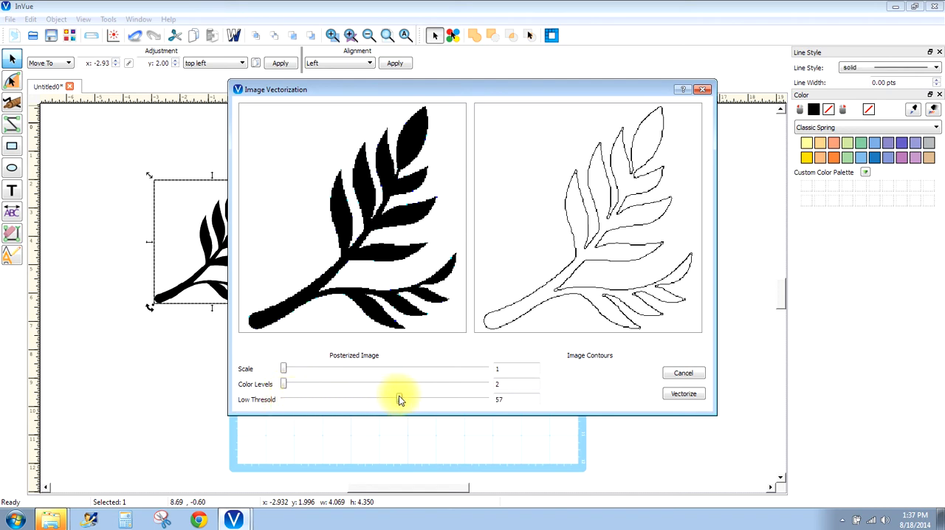
click(672, 393)
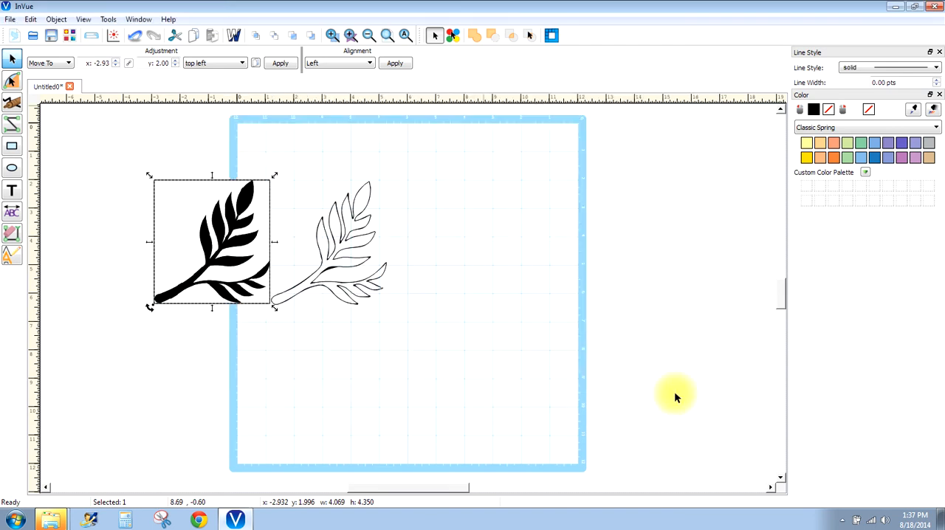
click(342, 350)
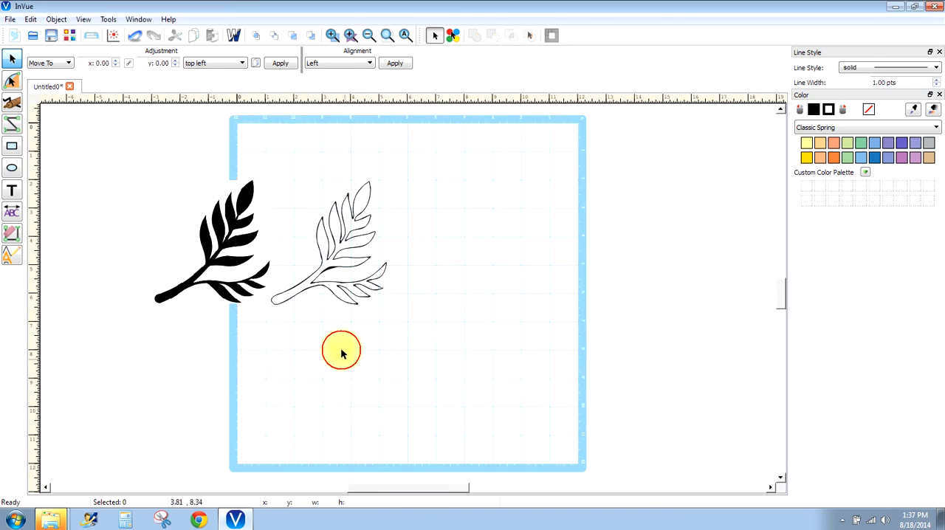
click(330, 270)
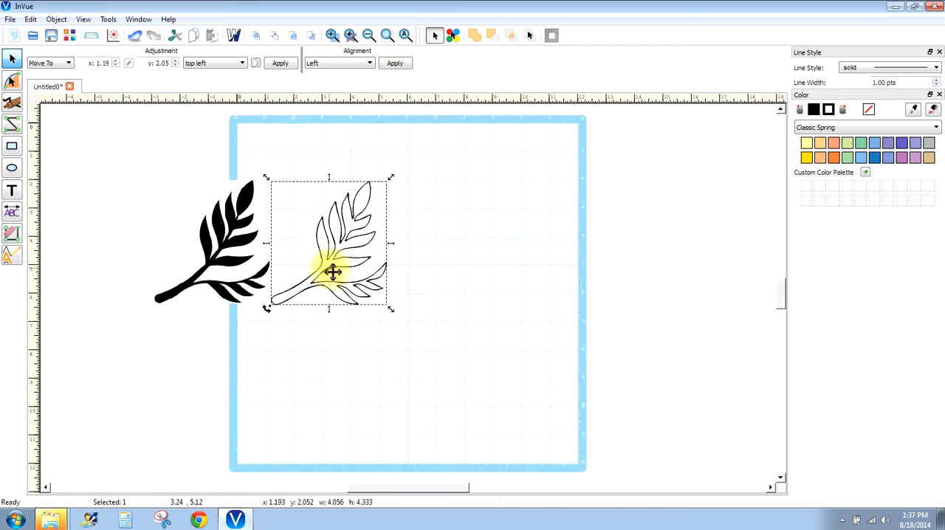
drag(333, 272, 382, 281)
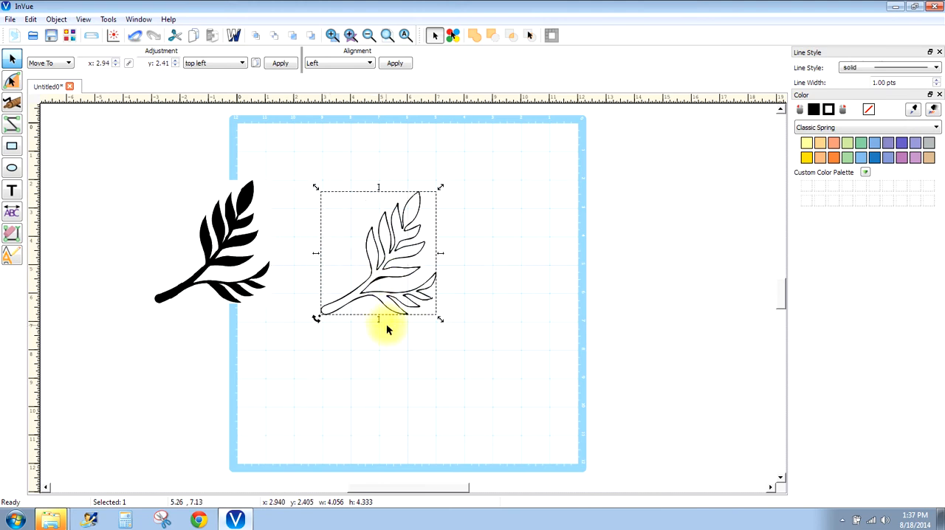
- Fill the new outline with light orange (R 249, G 173, B 129) and move it to about x 3.58, y 2.76
right_click(376, 210)
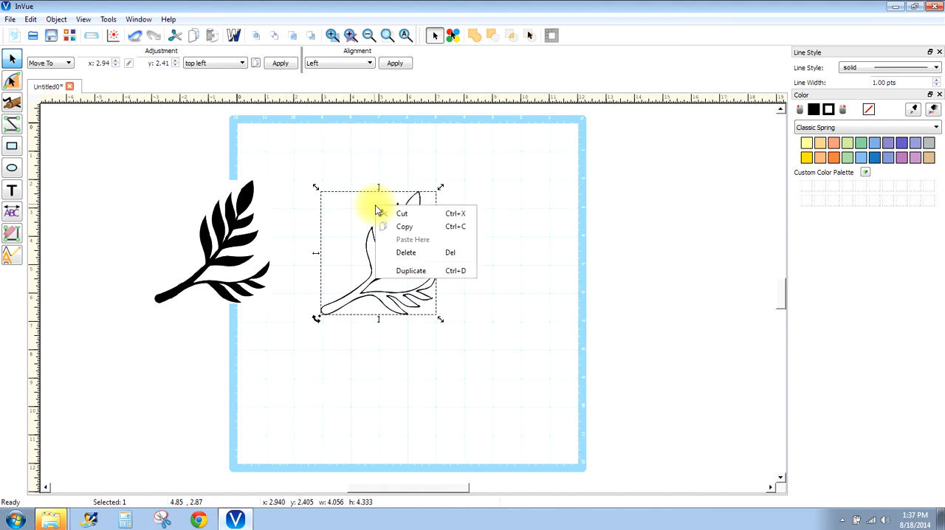
click(306, 220)
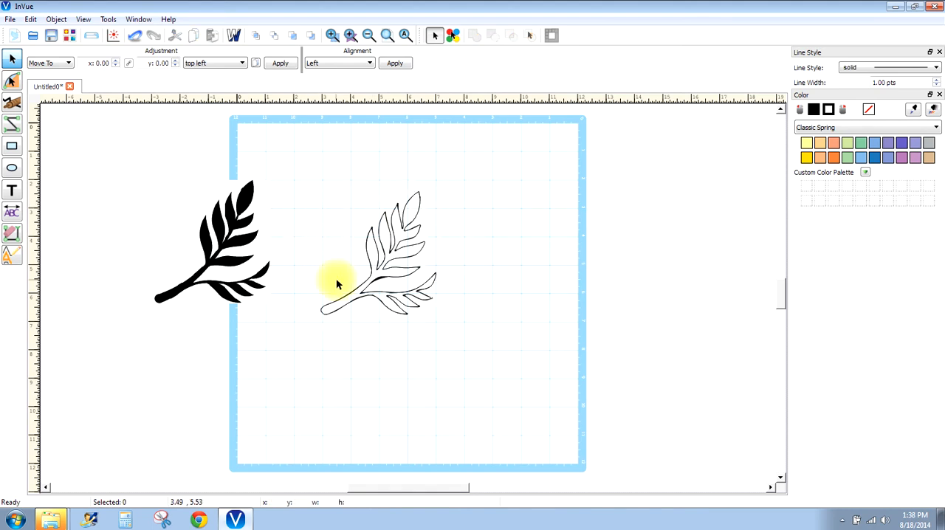
click(374, 264)
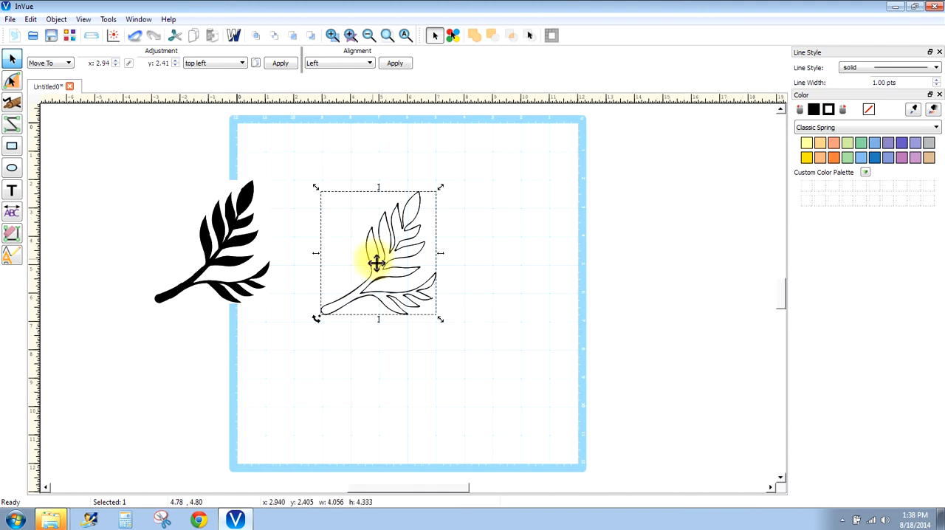
click(820, 159)
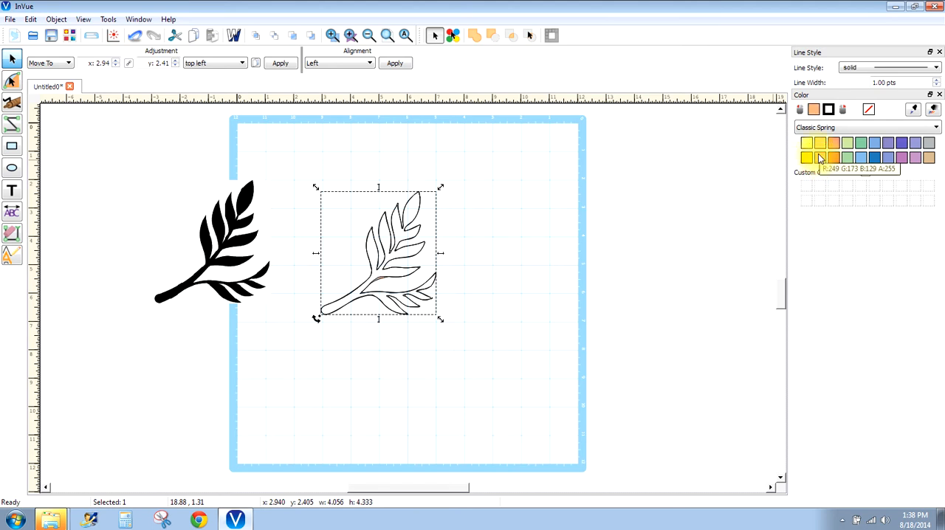
drag(376, 288, 400, 292)
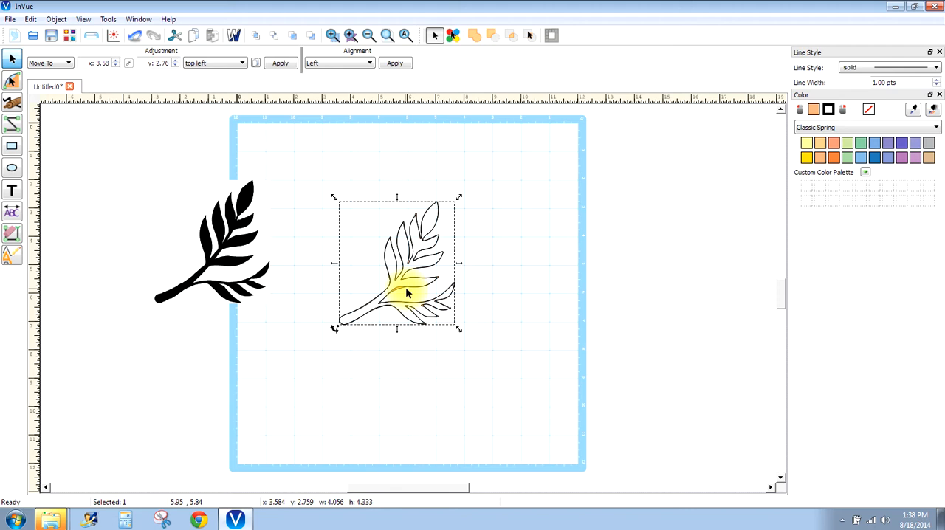
- Delete the traced outline from the mat and select the original branch image
key(Delete)
click(209, 235)
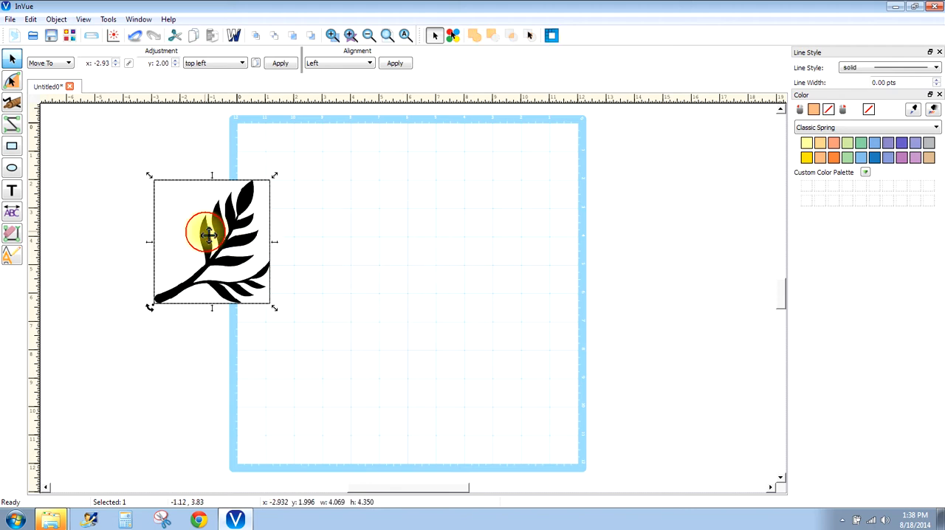
- Try to vectorize the branch image with Scale 5, Color Levels 24 and a raised Low Threshold
click(551, 36)
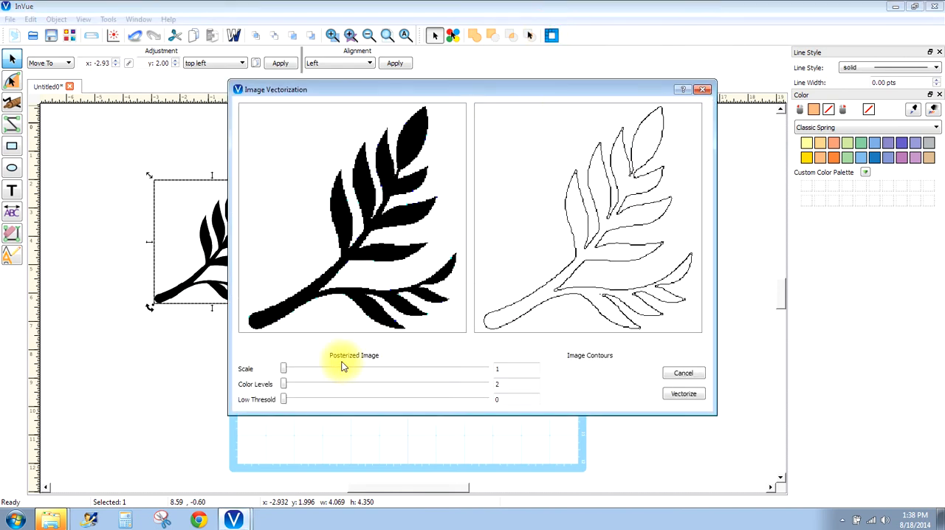
drag(285, 373, 341, 374)
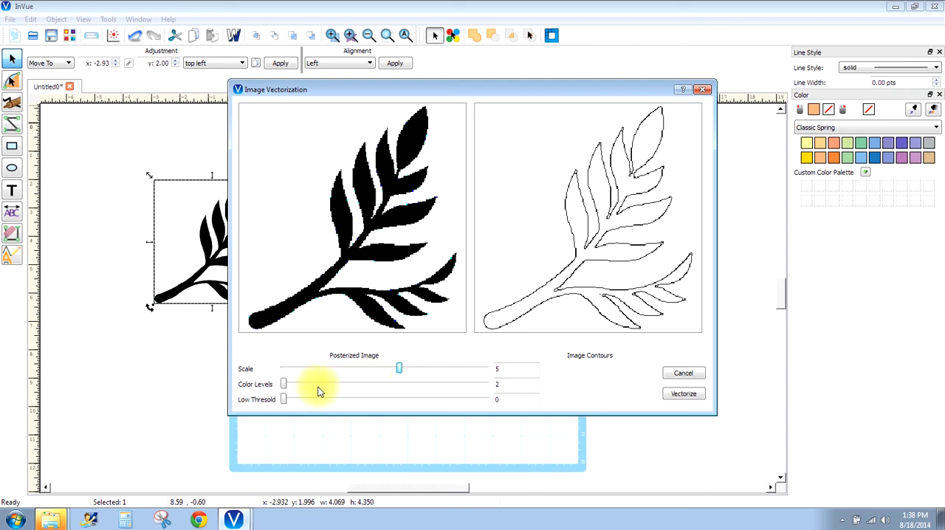
drag(284, 384, 355, 386)
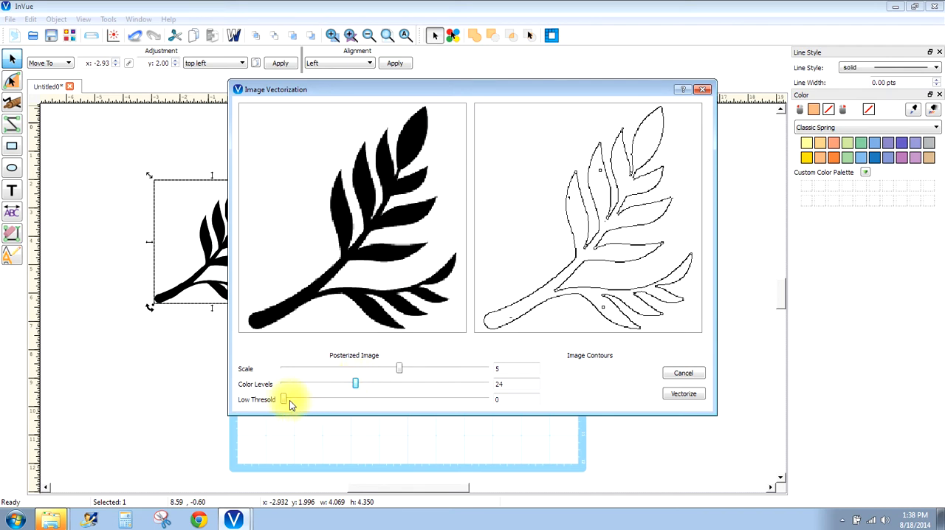
drag(285, 400, 347, 402)
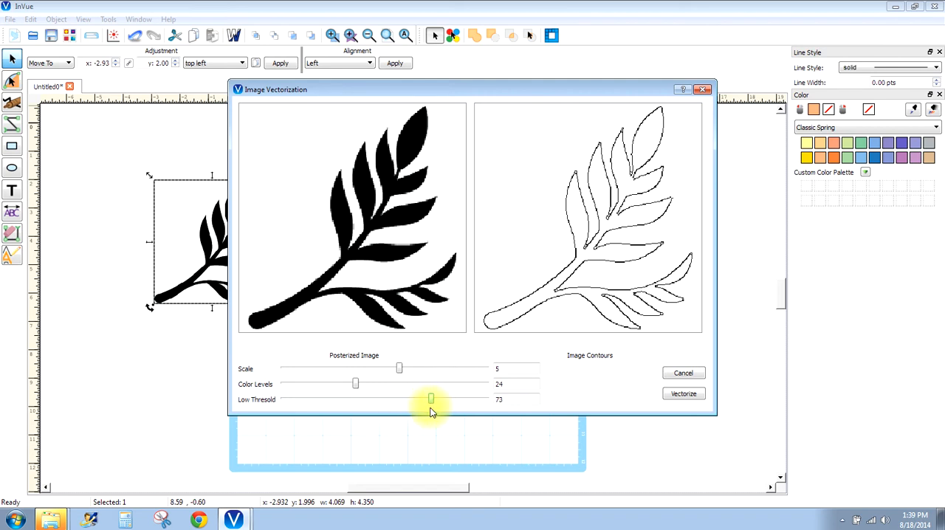
click(675, 396)
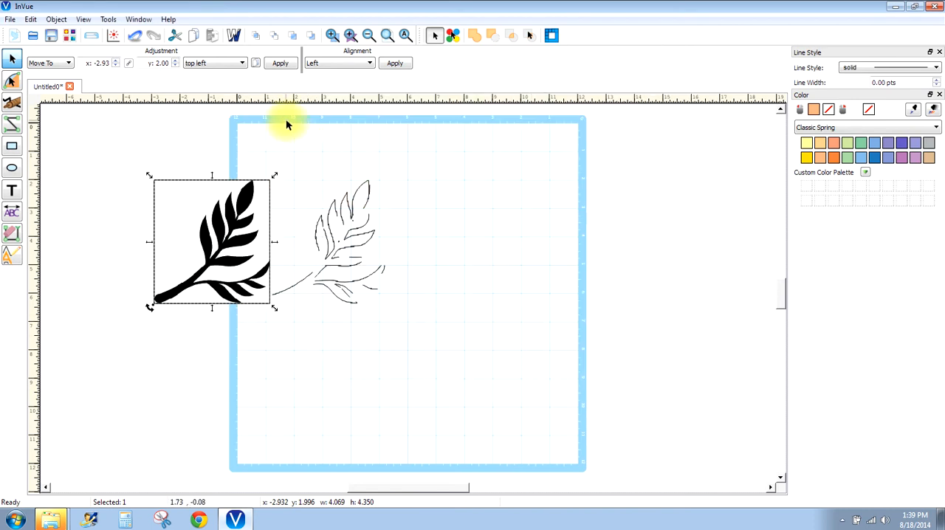
click(136, 35)
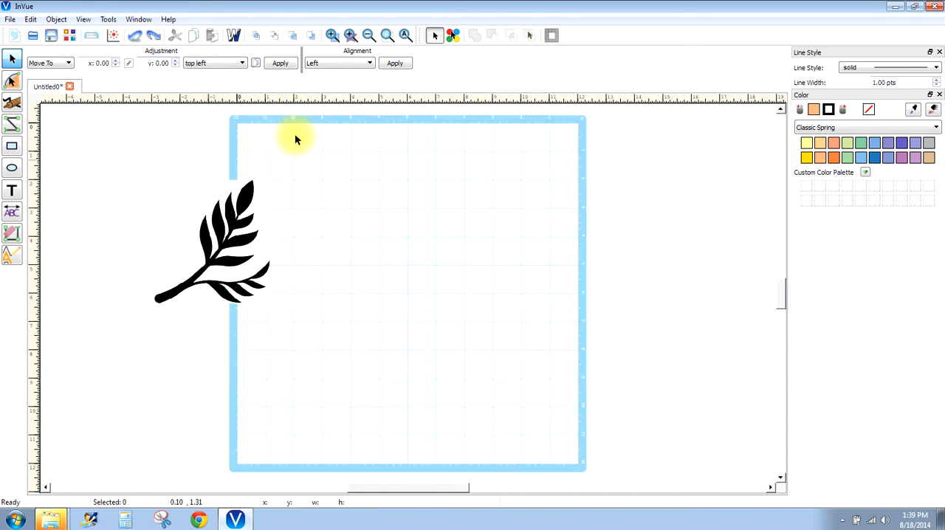
- Vectorize the branch image again with higher Color Levels and Low Threshold settings
click(268, 196)
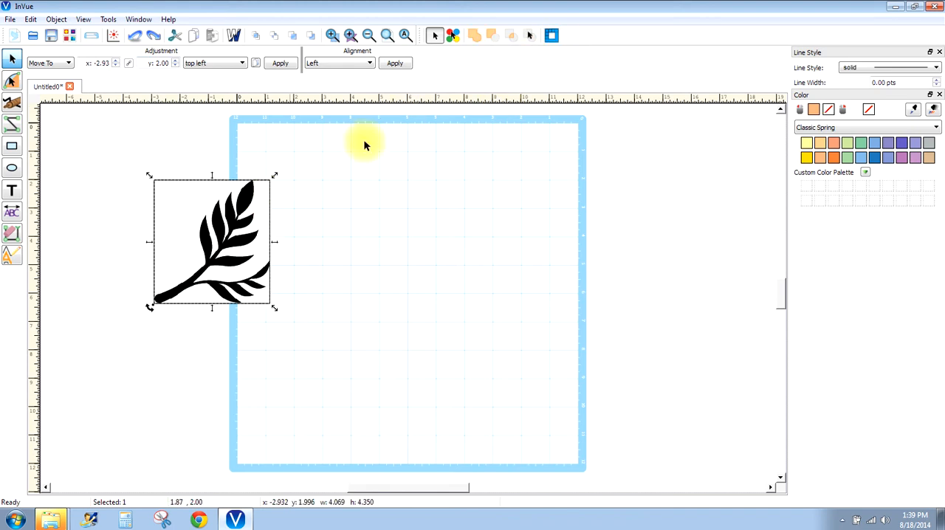
click(551, 36)
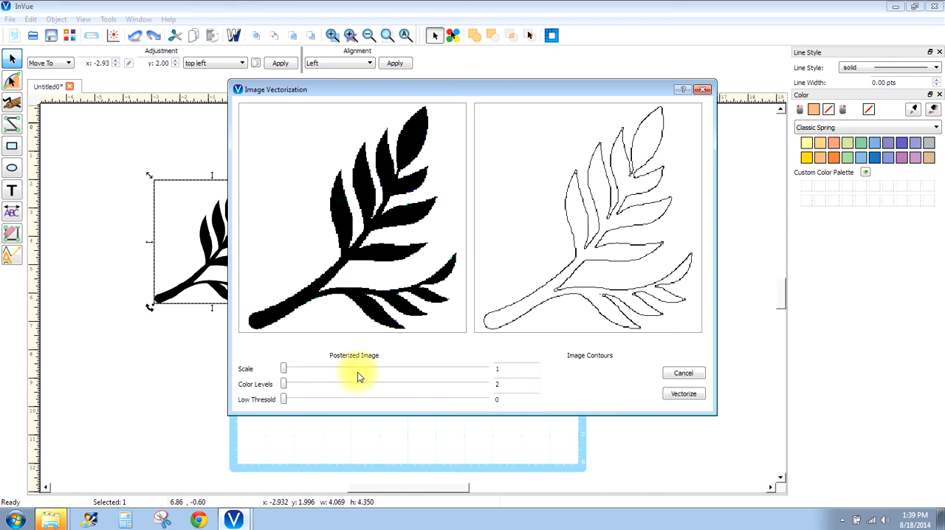
drag(284, 384, 343, 372)
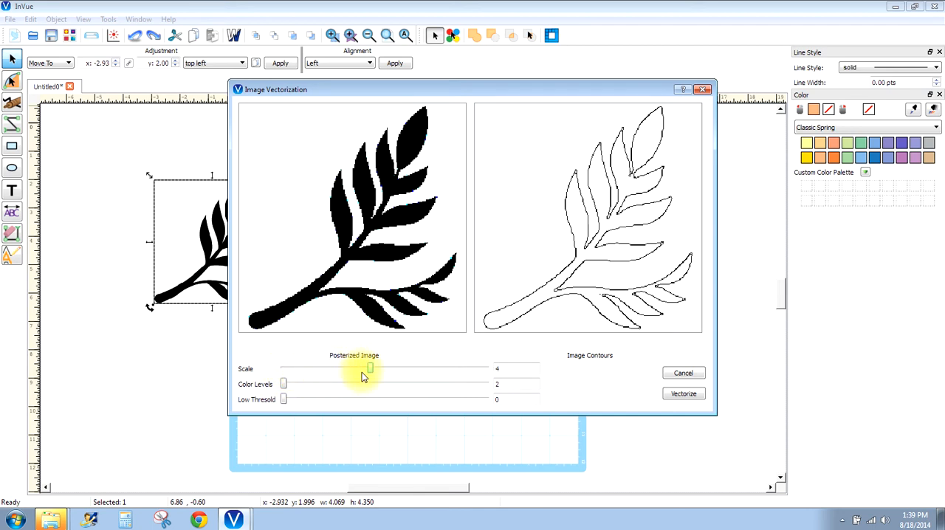
drag(284, 398, 362, 403)
click(678, 394)
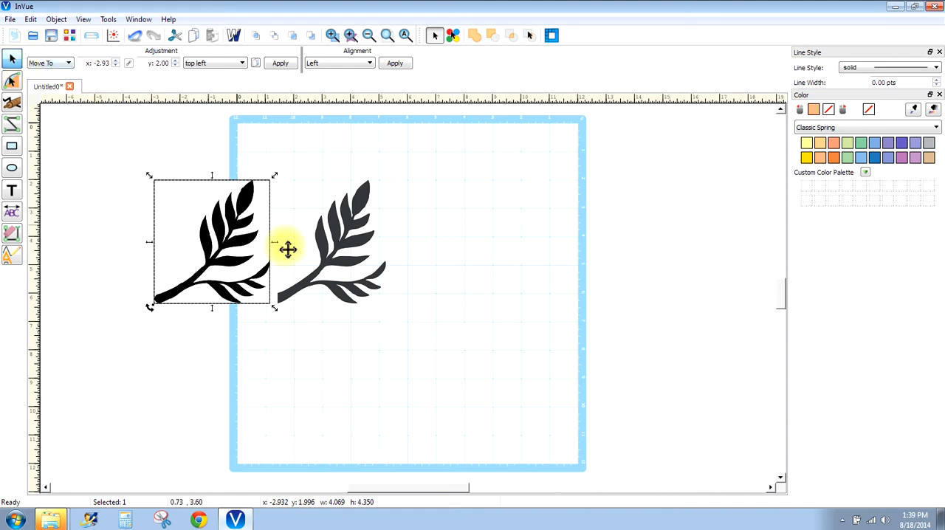
- Select the new dark traced branch and display it in wireframe at a closer view
click(332, 229)
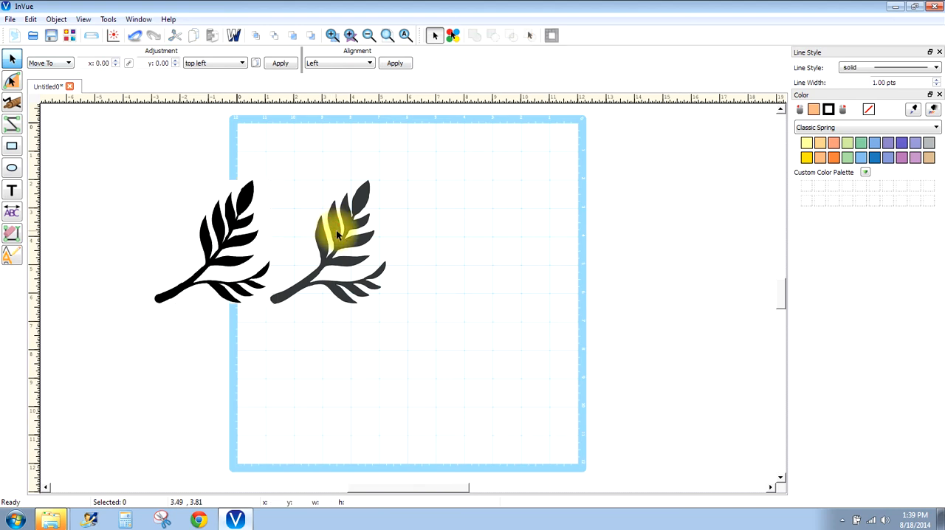
click(327, 269)
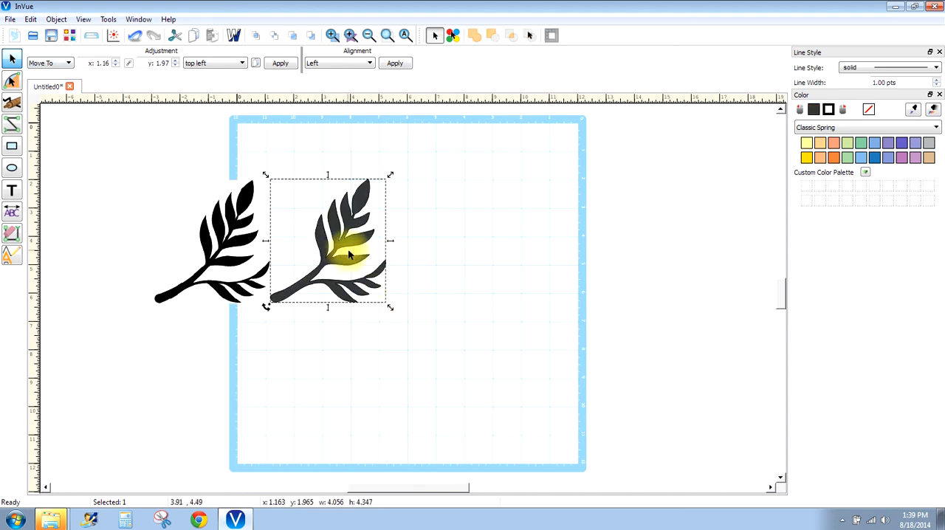
click(233, 35)
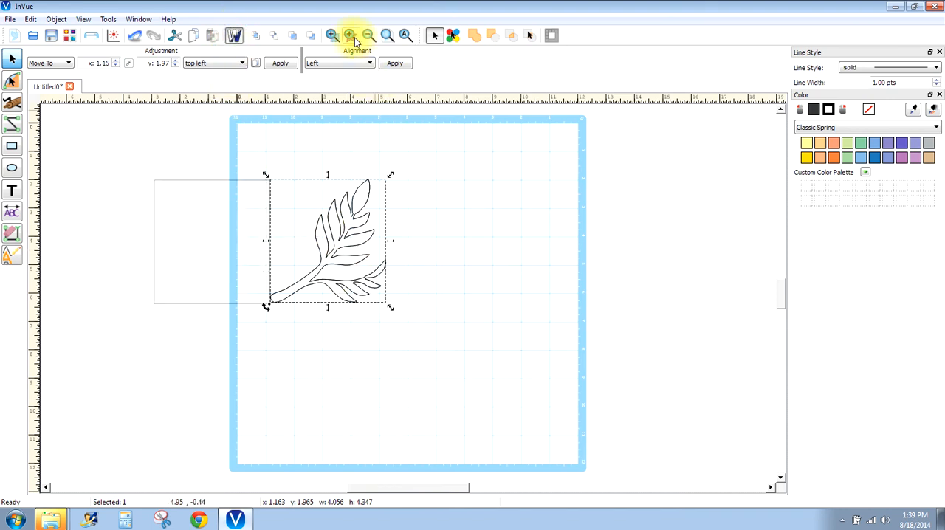
click(351, 36)
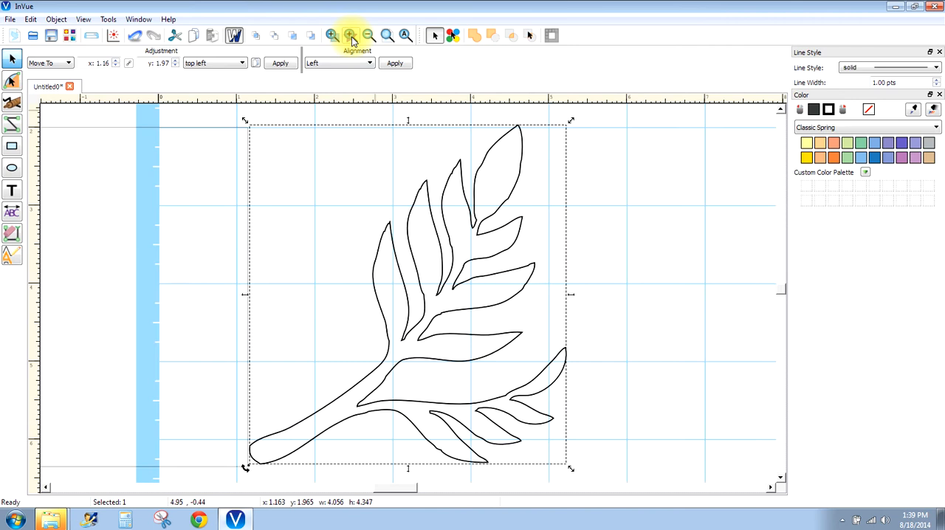
- Edit the outline's points, bowing the underside of the leaf above the lower twig downward and nudging the second leaf's curve handle
click(12, 104)
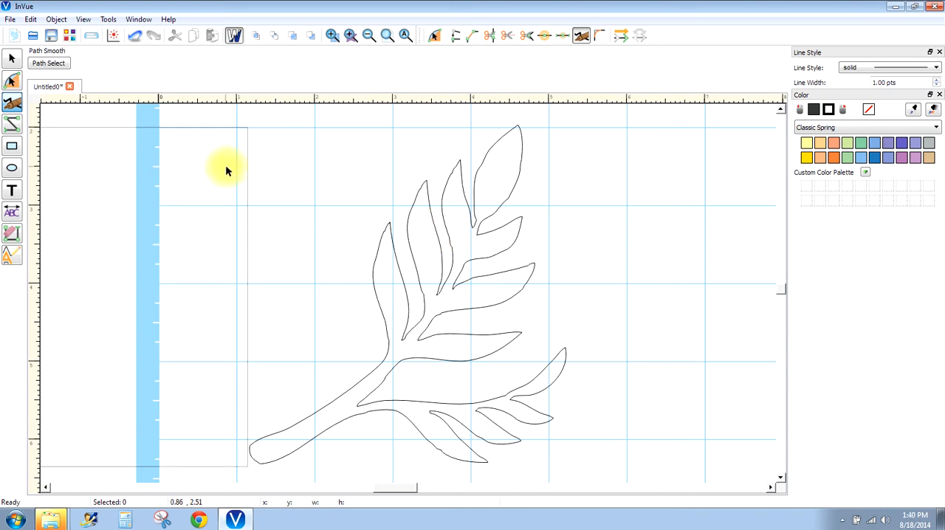
click(15, 82)
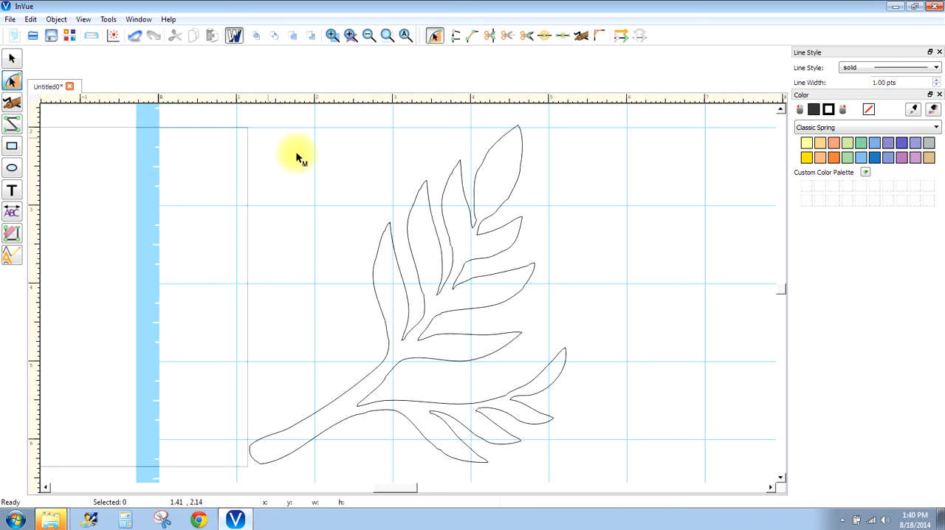
click(508, 202)
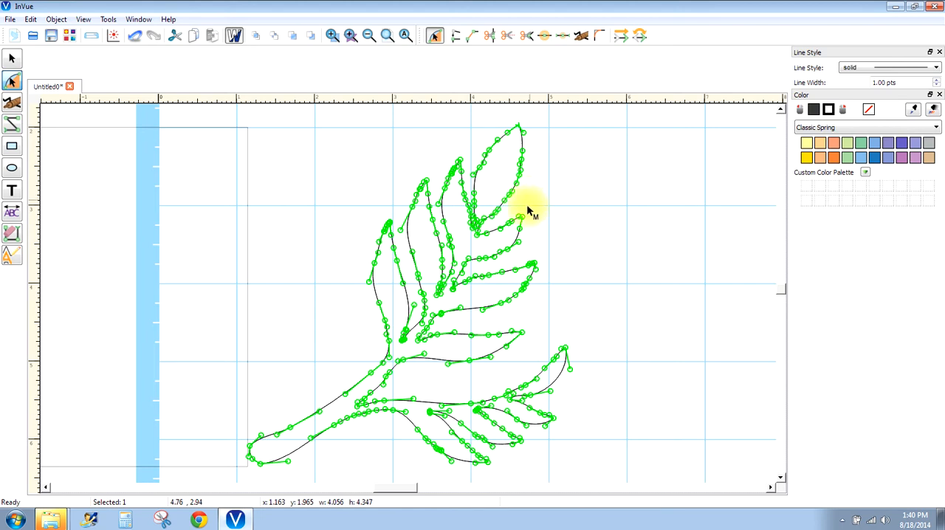
click(425, 347)
drag(425, 347, 432, 377)
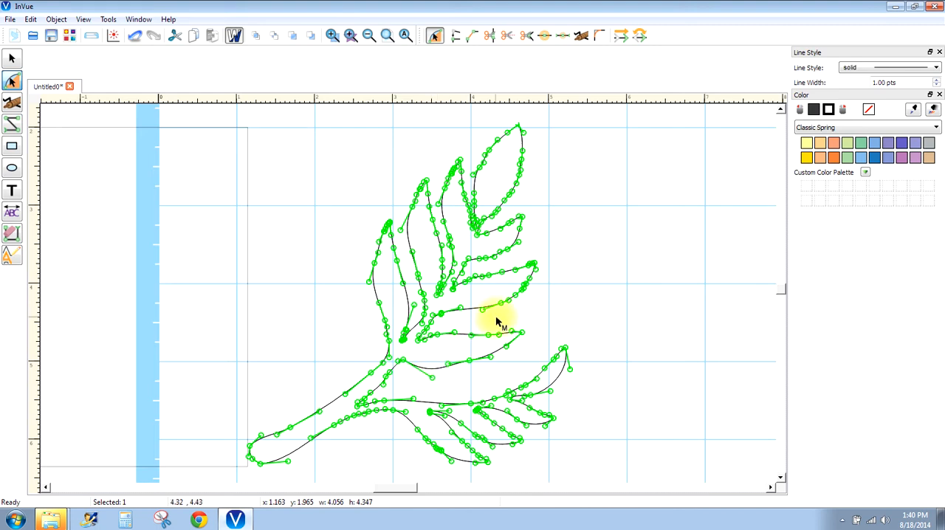
click(395, 220)
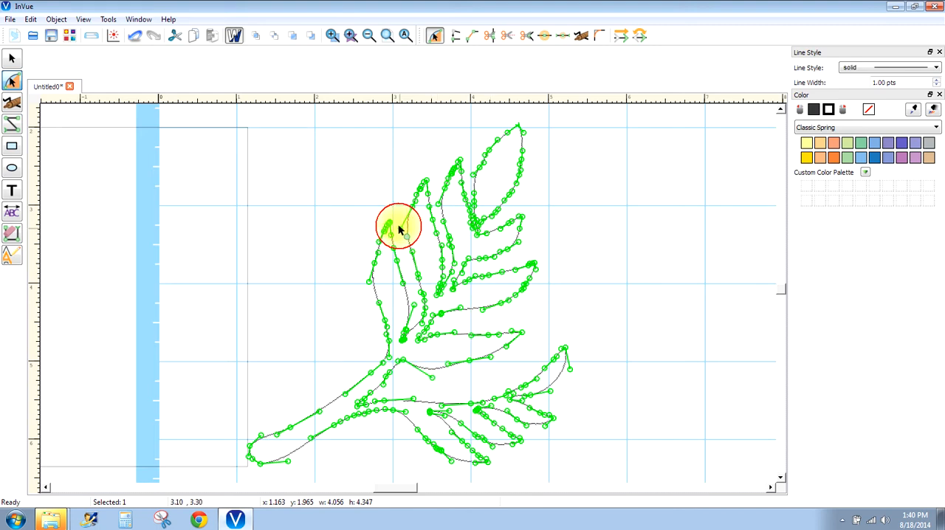
drag(393, 214, 401, 226)
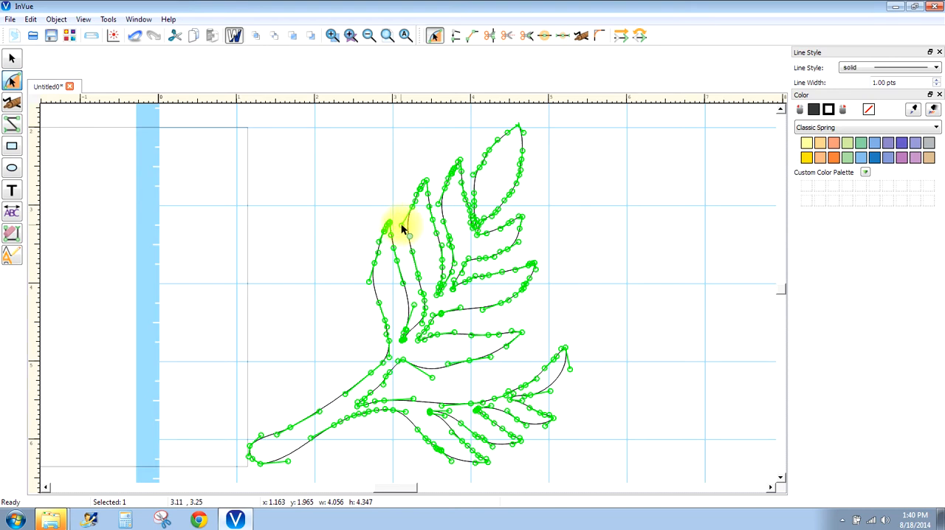
- Try to smooth the outline near the tips of the two uppermost leaves with the Path Smooth tool
click(11, 57)
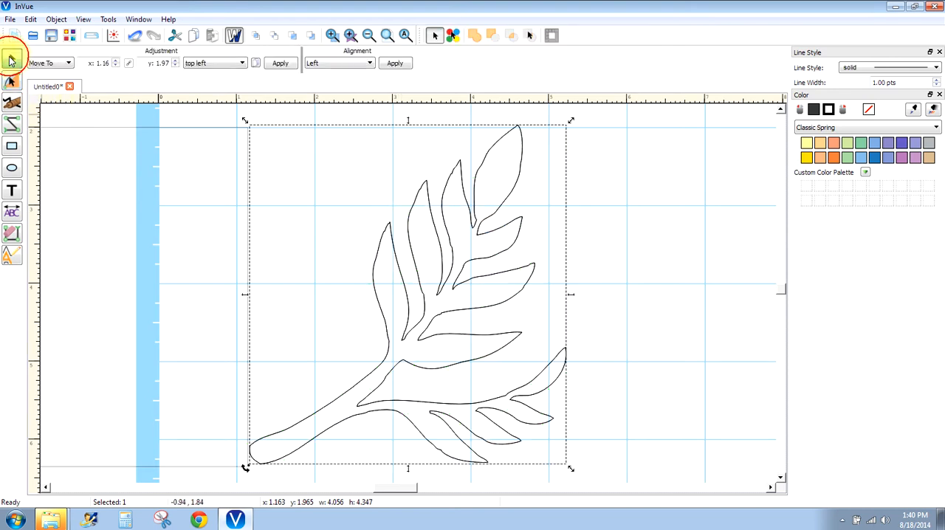
click(12, 104)
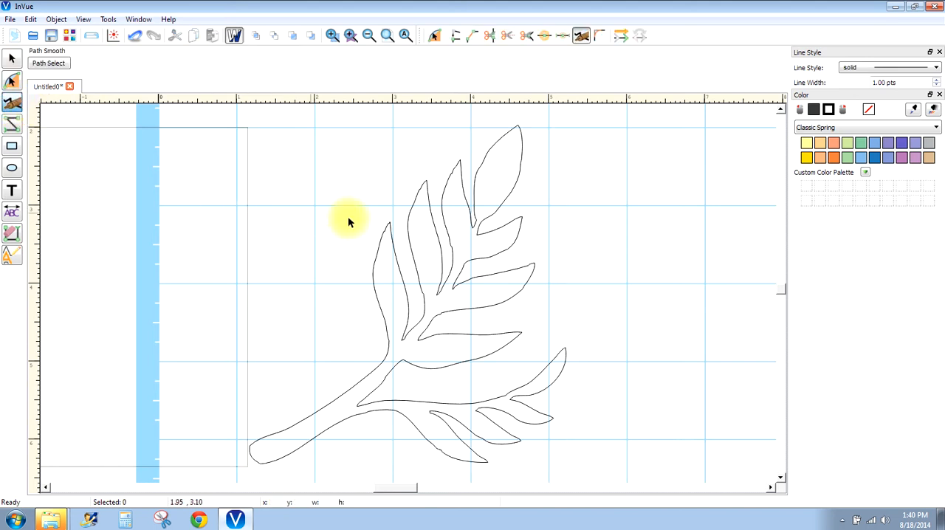
click(453, 177)
click(453, 177)
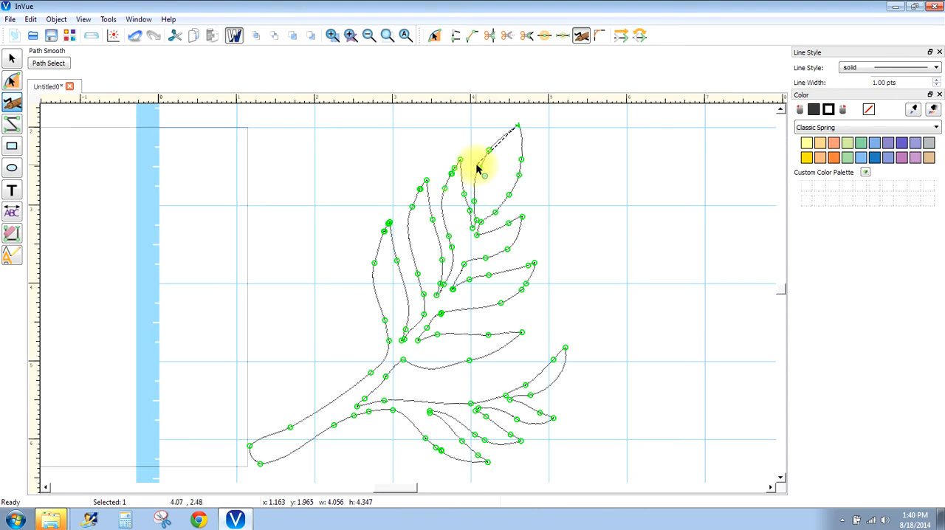
click(551, 136)
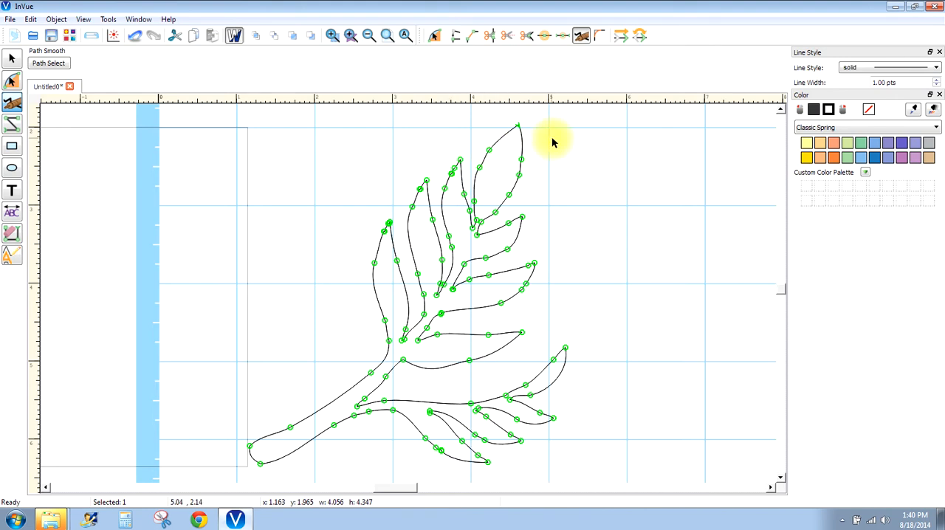
click(454, 166)
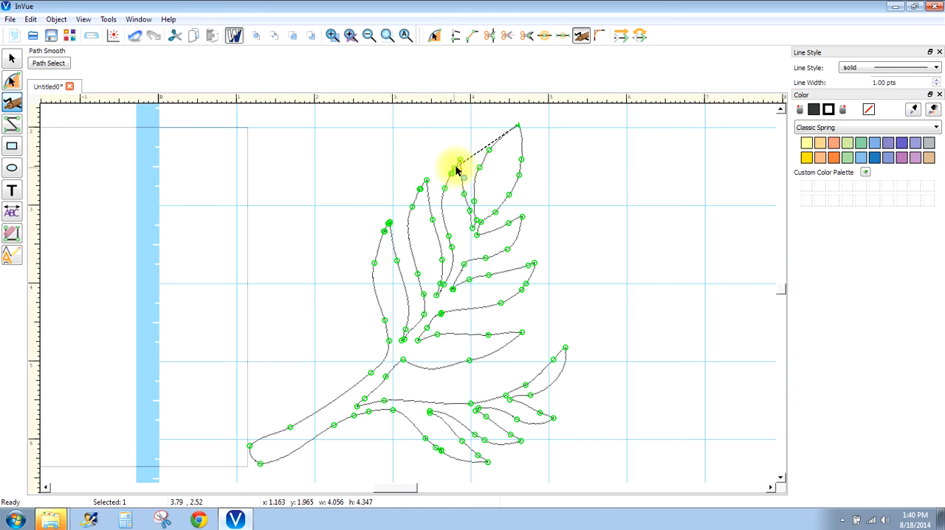
click(541, 145)
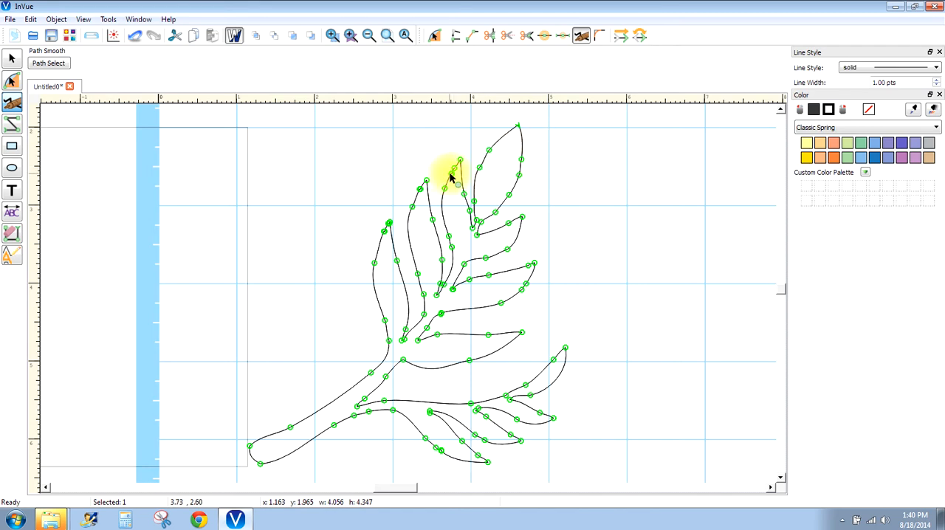
click(448, 180)
click(548, 166)
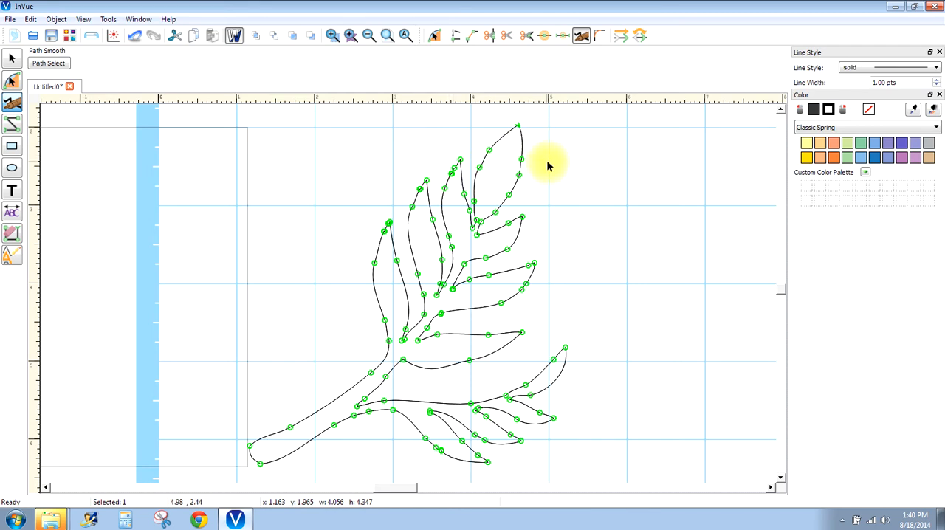
- Pull a small kink into the outer edge of the third leaf below its tip with point editing
click(435, 34)
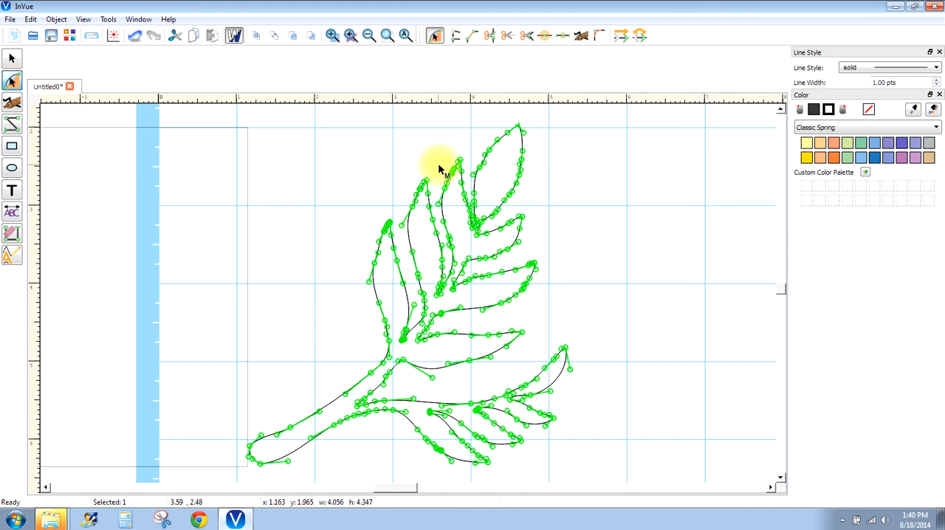
click(488, 149)
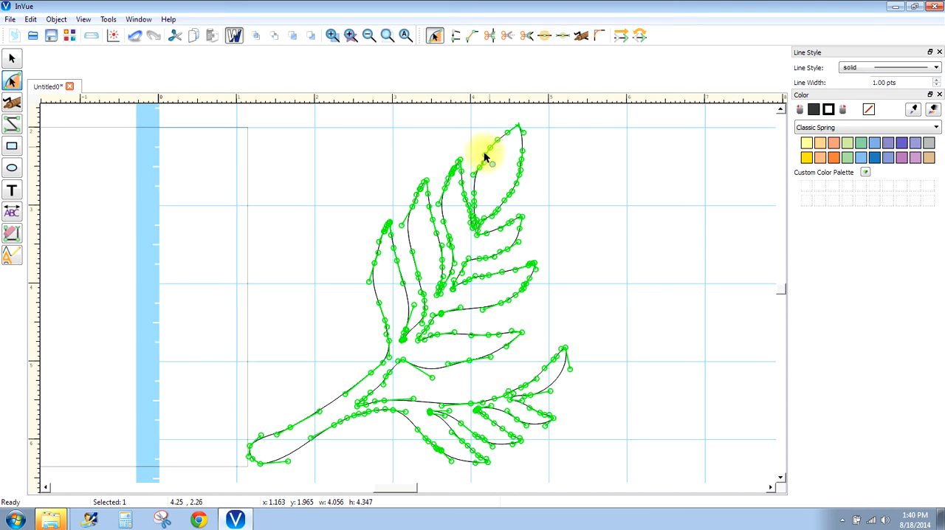
click(445, 181)
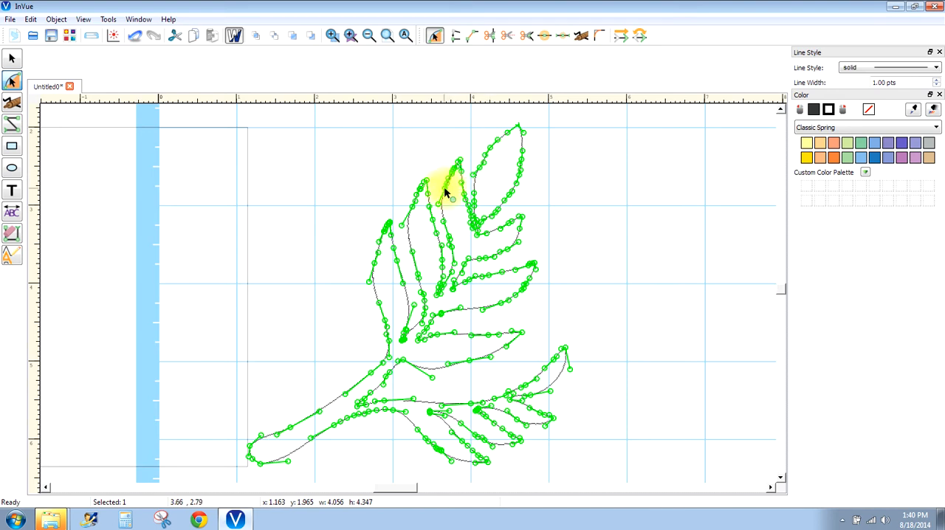
mouse_move(445, 189)
mouse_down()
mouse_move(457, 198)
mouse_move(449, 186)
mouse_up()
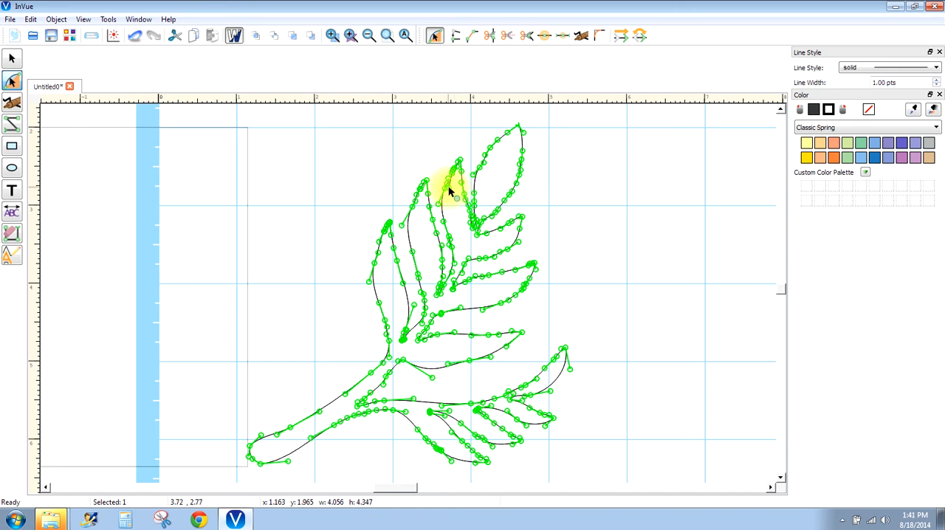
- Remove the kinked segment below the third leaf's tip with Erase Segment
click(12, 233)
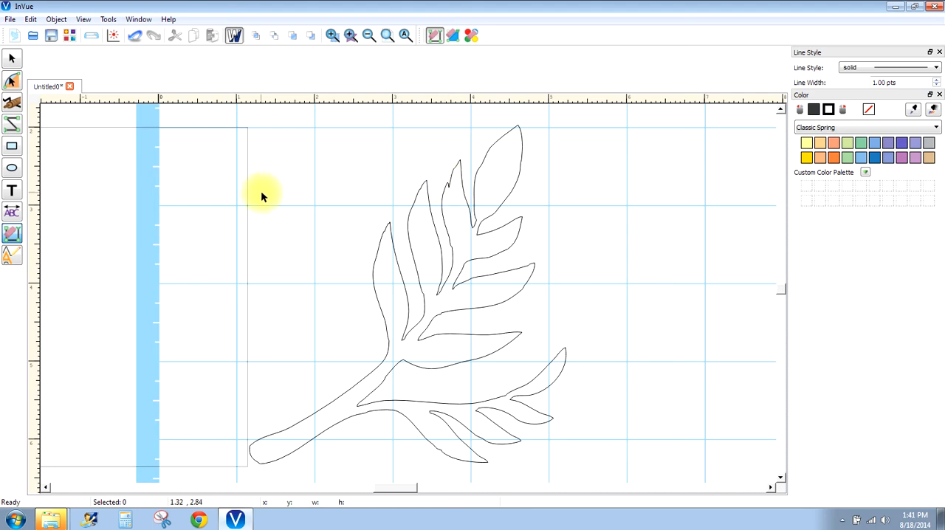
click(435, 37)
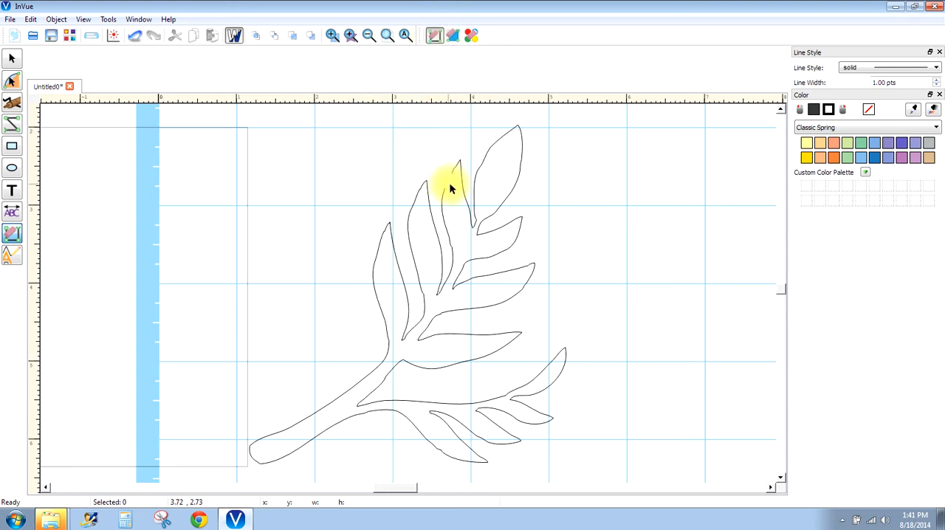
click(447, 173)
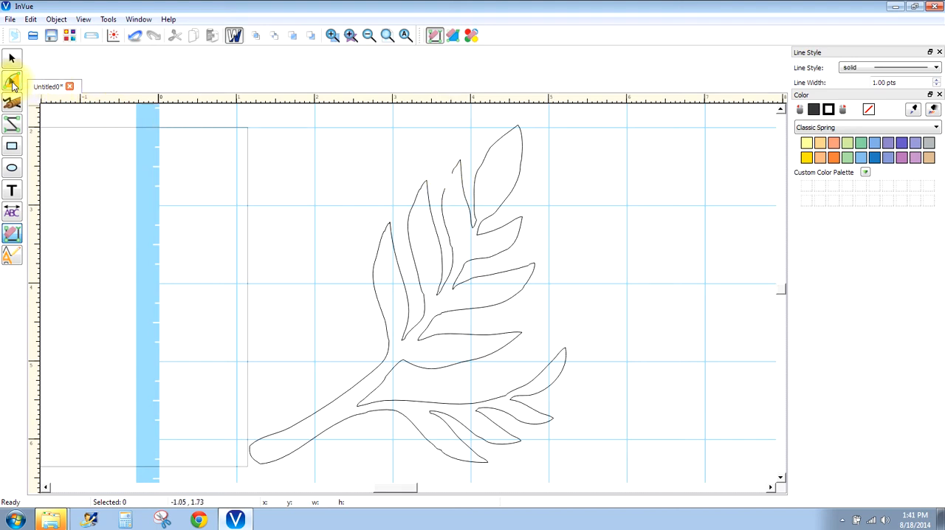
- Reconnect the third leaf's open outer edge to its tip with Connect 2 Points
click(12, 83)
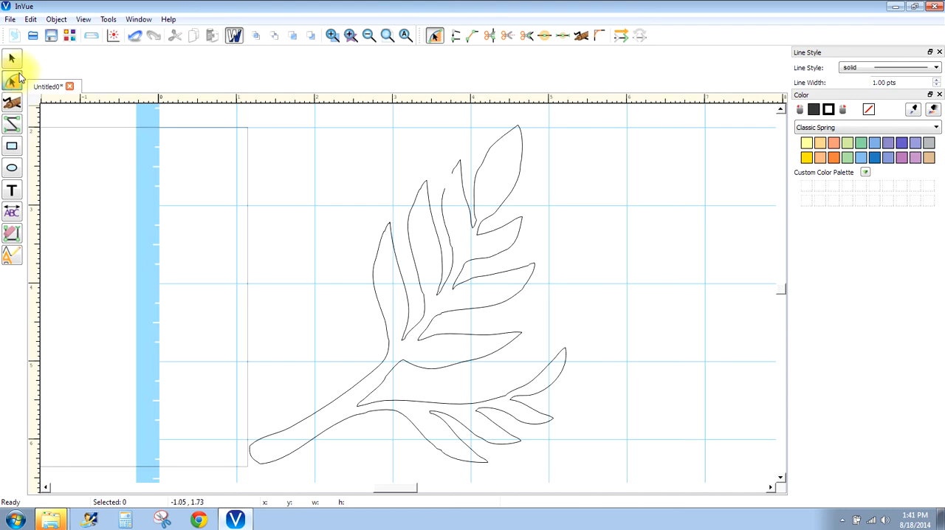
click(474, 42)
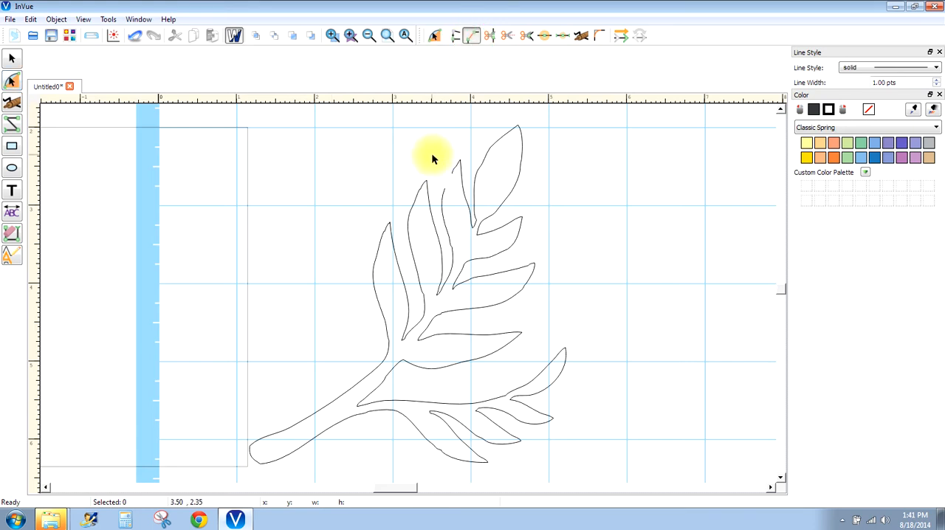
drag(433, 154, 462, 200)
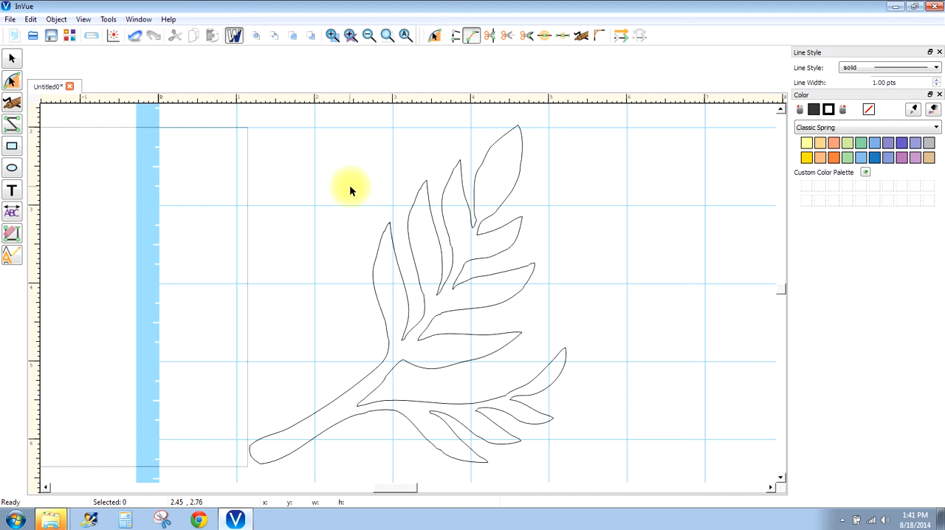
- Erase the uneven segments just below the tips of the second leaf and the leftmost leaf with Erase Segment
click(12, 233)
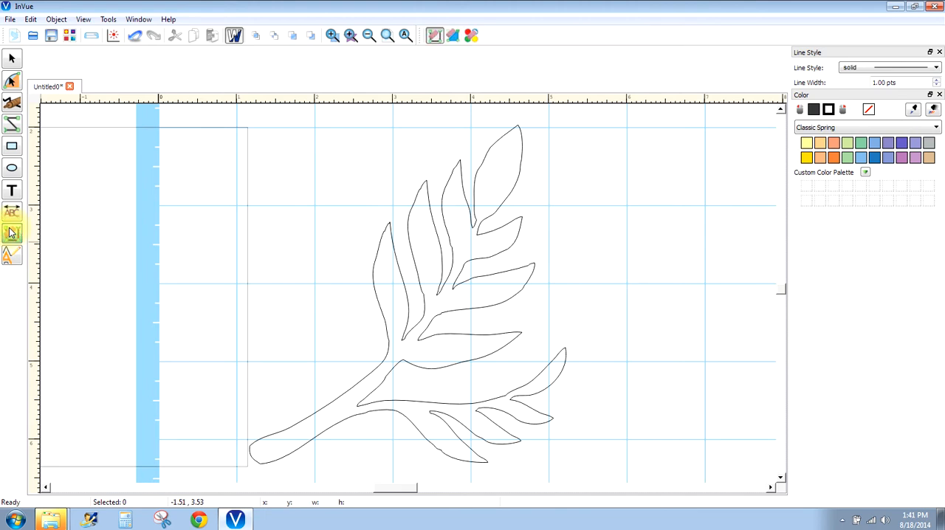
click(422, 183)
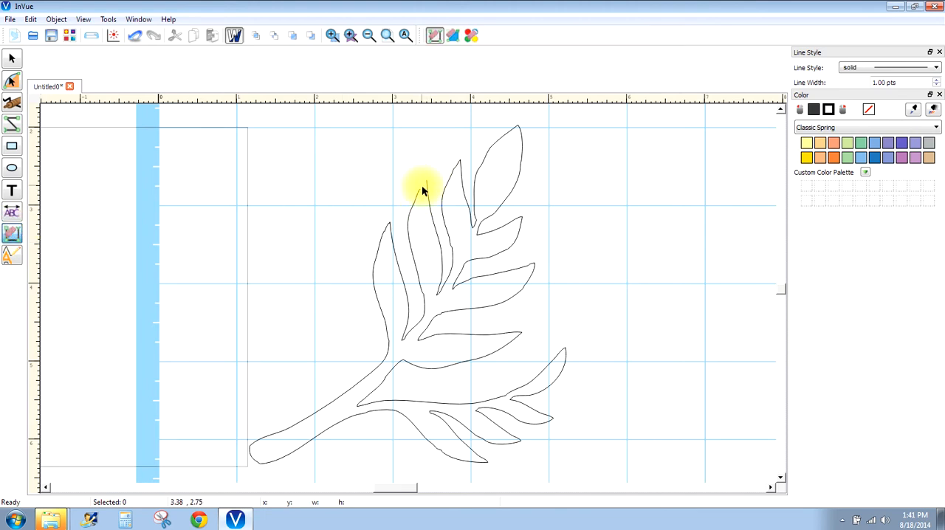
click(420, 189)
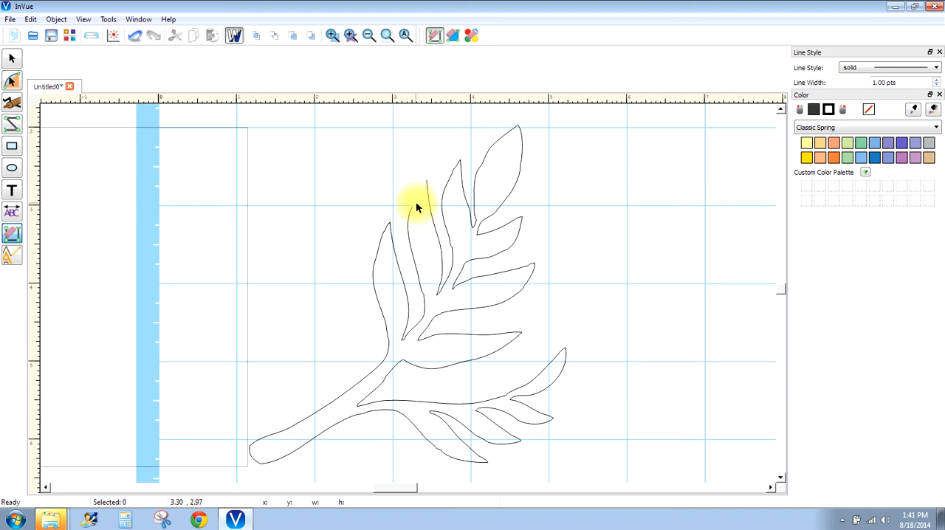
click(386, 227)
- Close the gaps at the tips of the leftmost leaf and the second leaf with Connect 2 Points
click(11, 79)
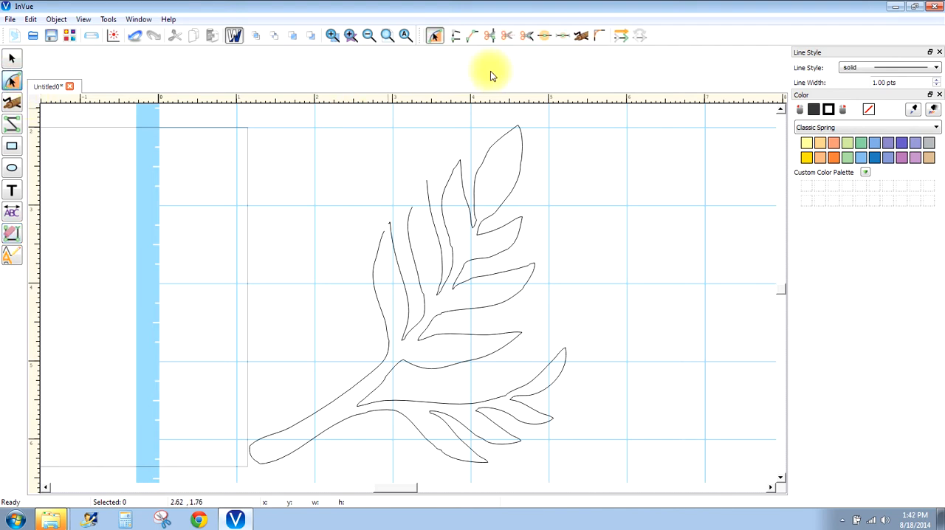
click(472, 35)
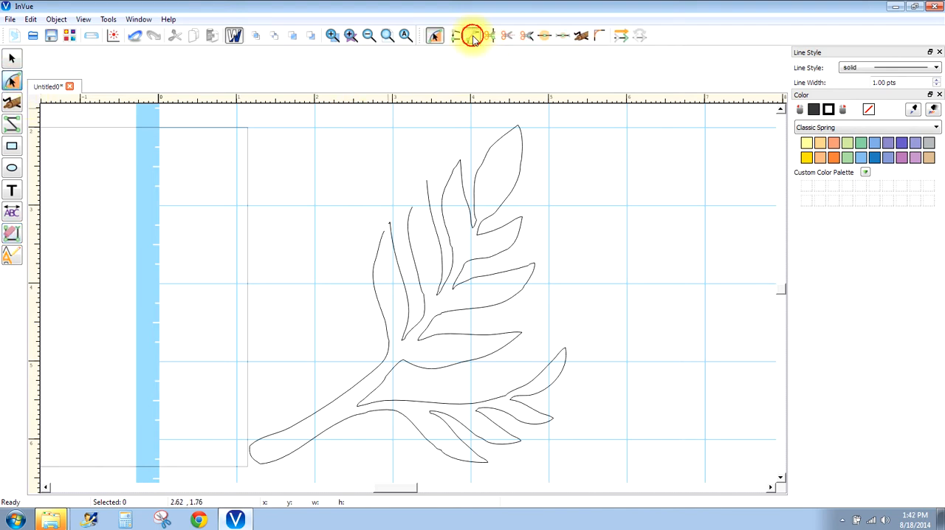
drag(374, 216, 402, 239)
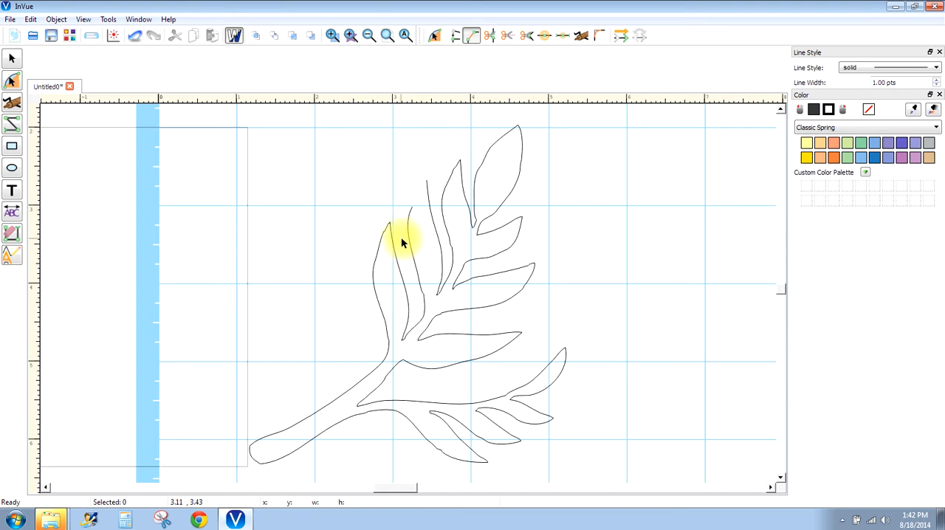
drag(399, 160, 433, 226)
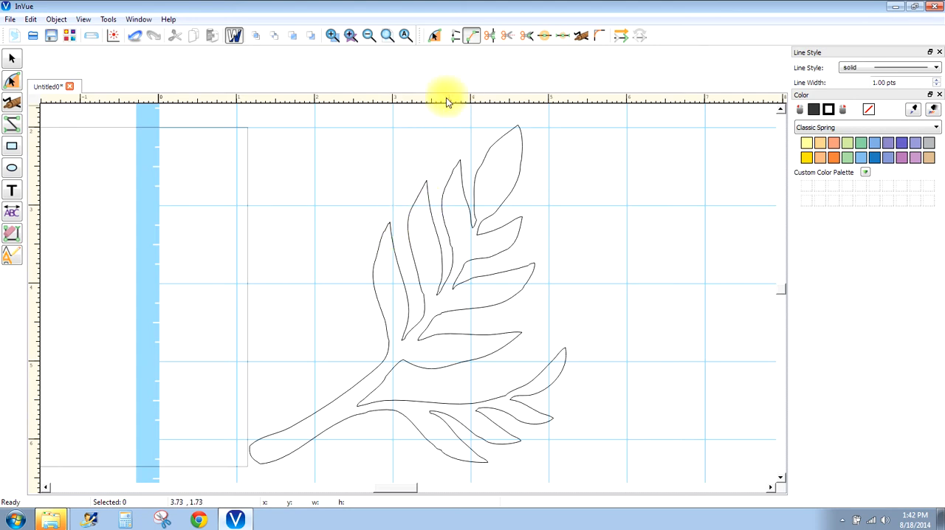
- Erase all the small jagged segments between the leftmost leaf's tip and its smooth outer edge
click(350, 35)
drag(352, 211, 388, 229)
click(331, 35)
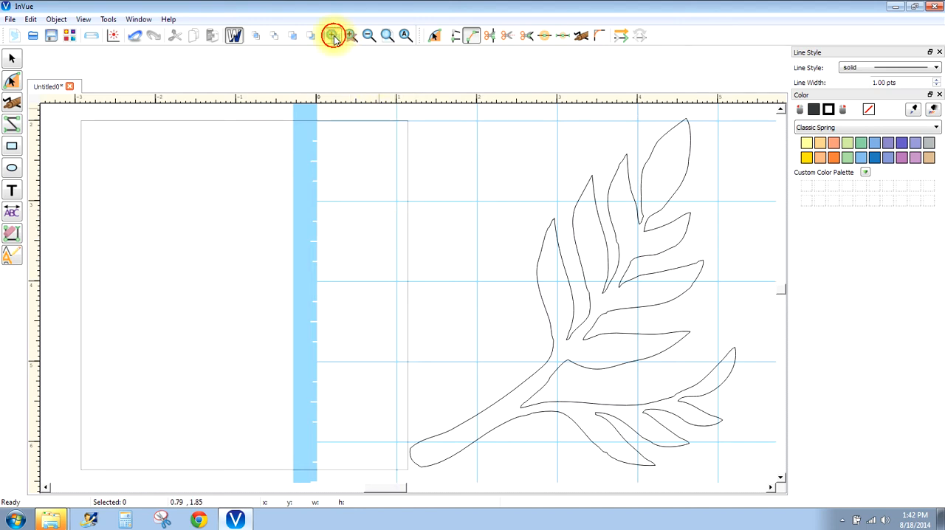
drag(542, 205, 564, 251)
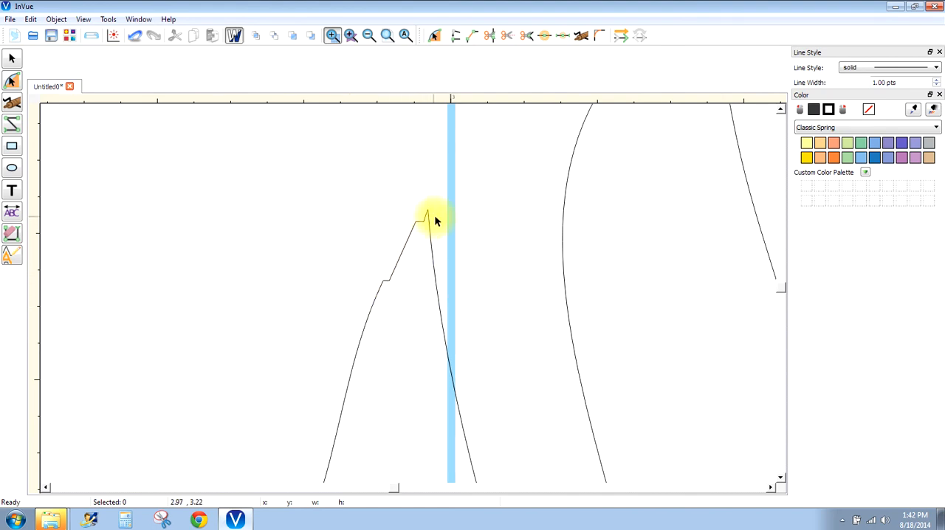
click(11, 236)
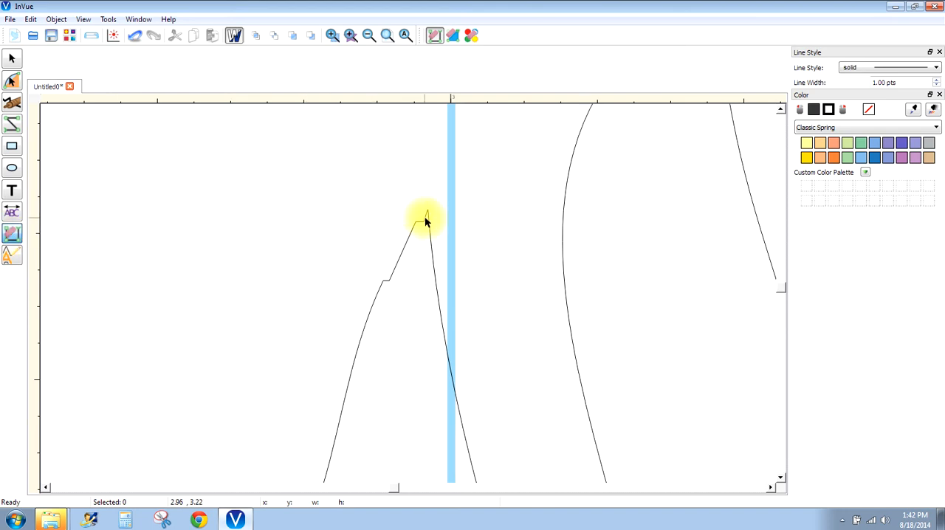
drag(425, 220, 392, 278)
click(386, 280)
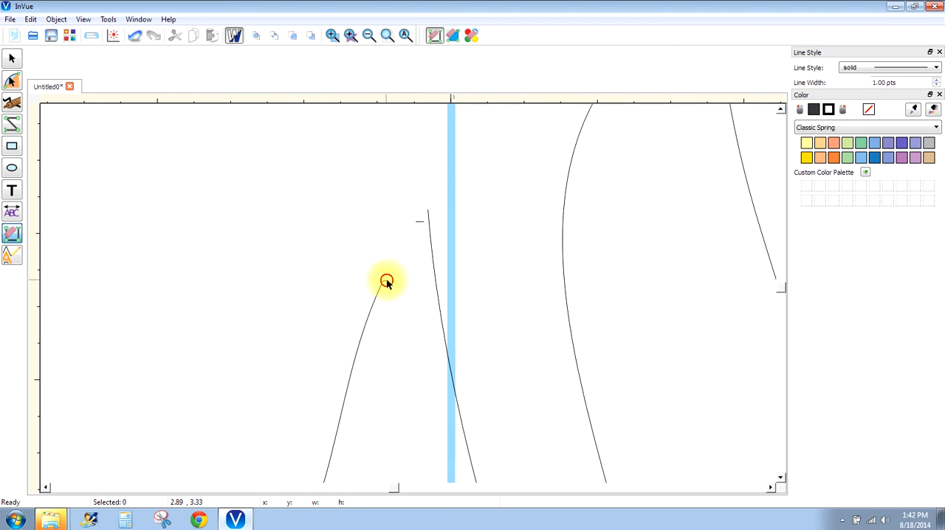
click(422, 222)
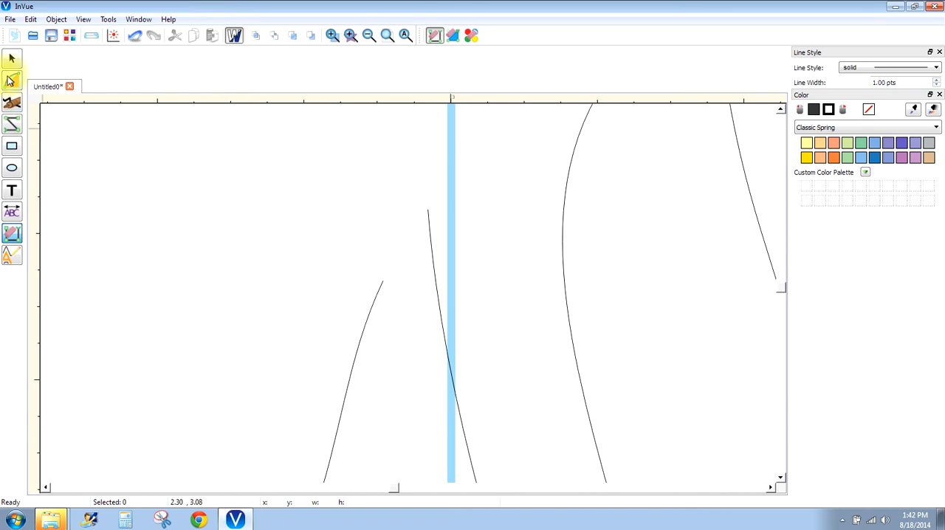
- Try closing the leftmost leaf's tip by merging its two open ends with Join 2 Points, and undo it
click(11, 80)
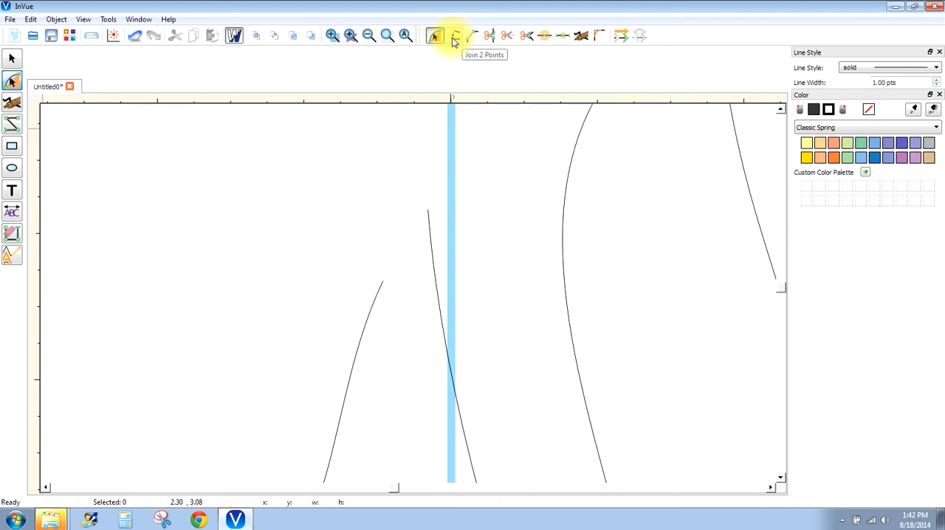
click(454, 37)
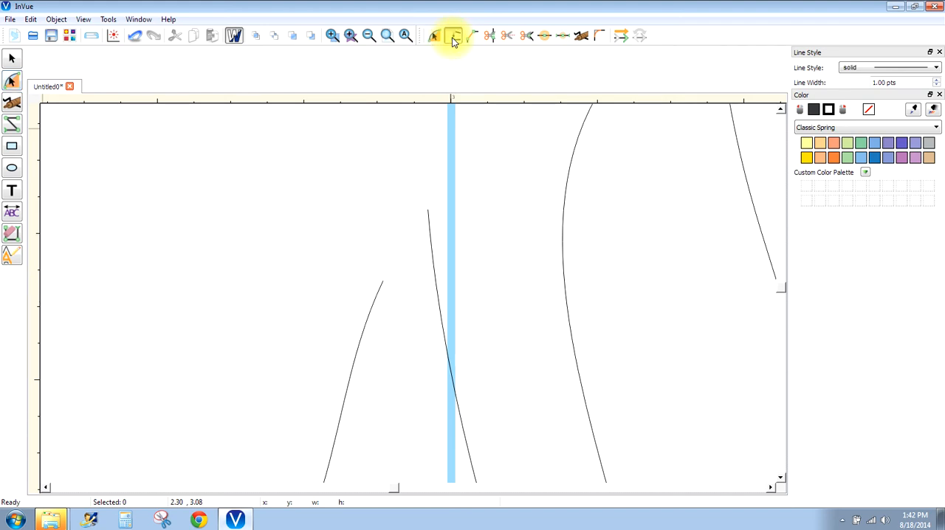
drag(337, 205, 450, 299)
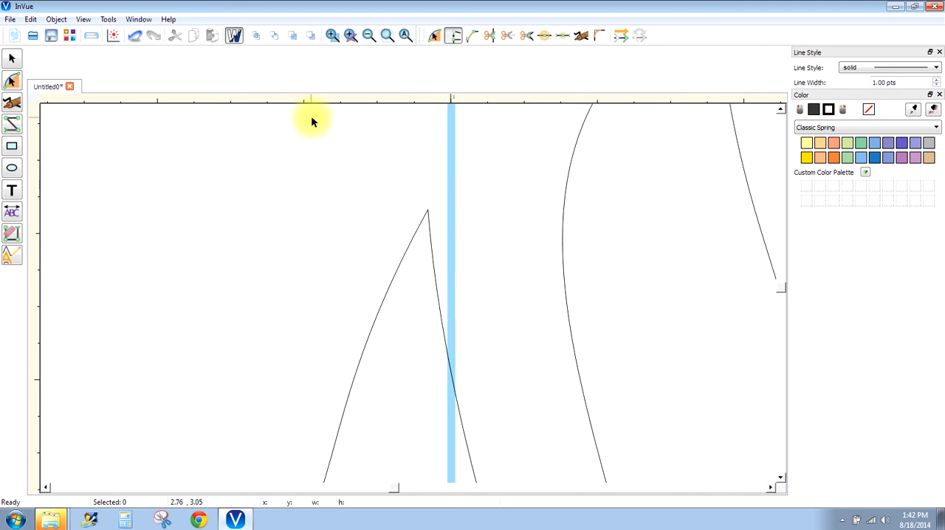
click(135, 37)
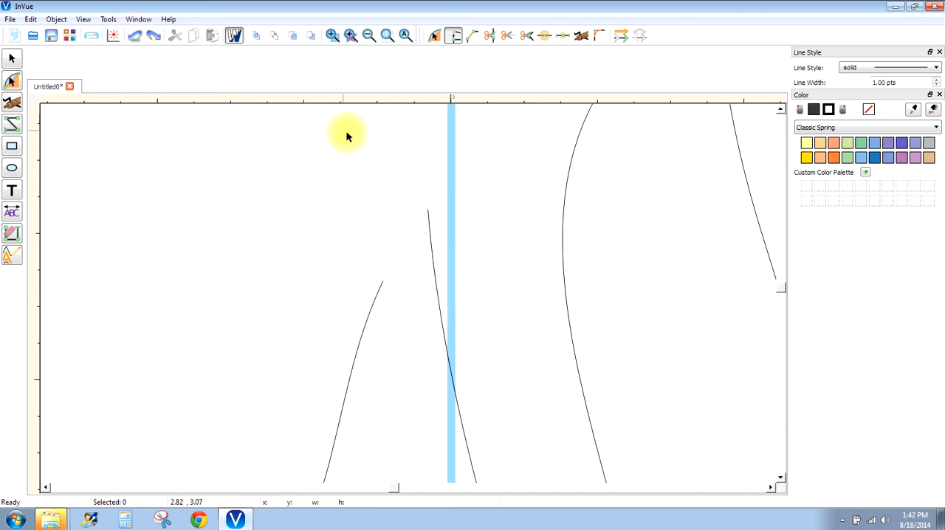
- Try closing the leftmost leaf's tip with a straight segment using Connect 2 Points, and undo it, keeping the jagged pieces erased
click(489, 36)
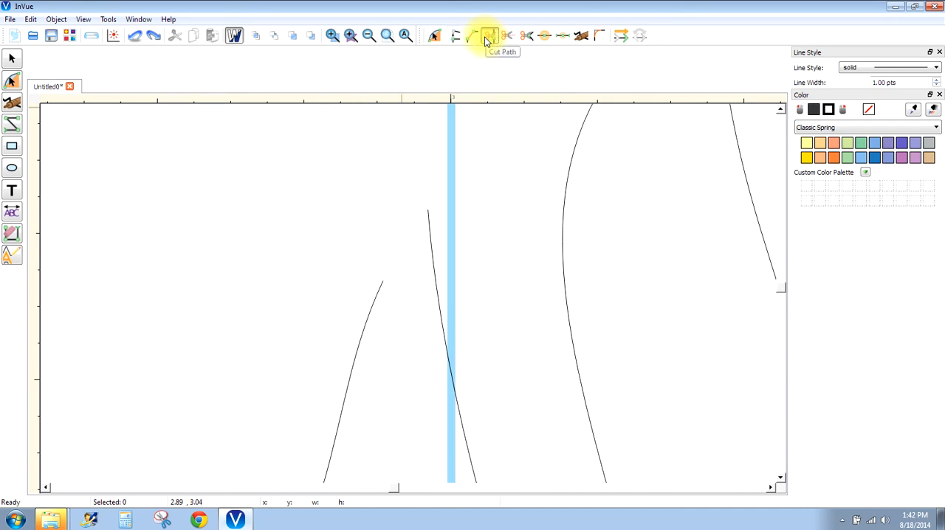
click(473, 36)
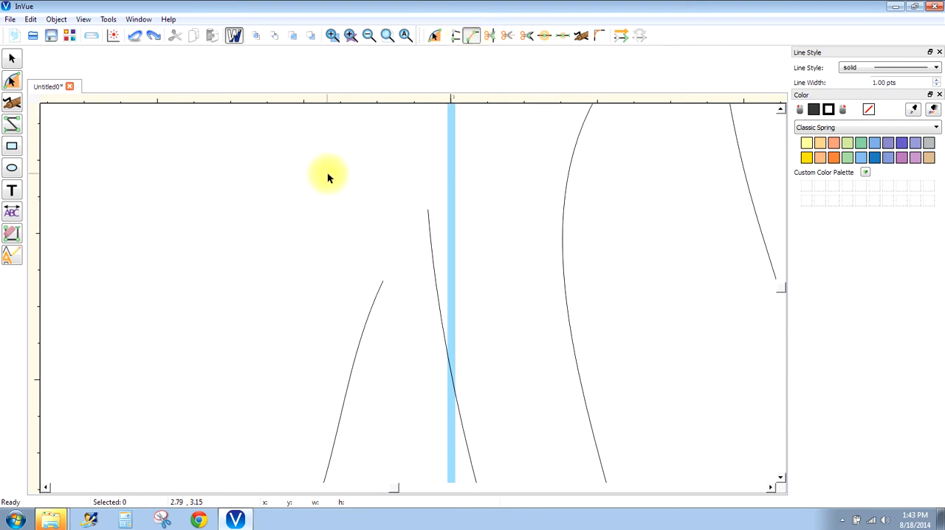
drag(329, 175, 448, 316)
click(134, 36)
click(135, 38)
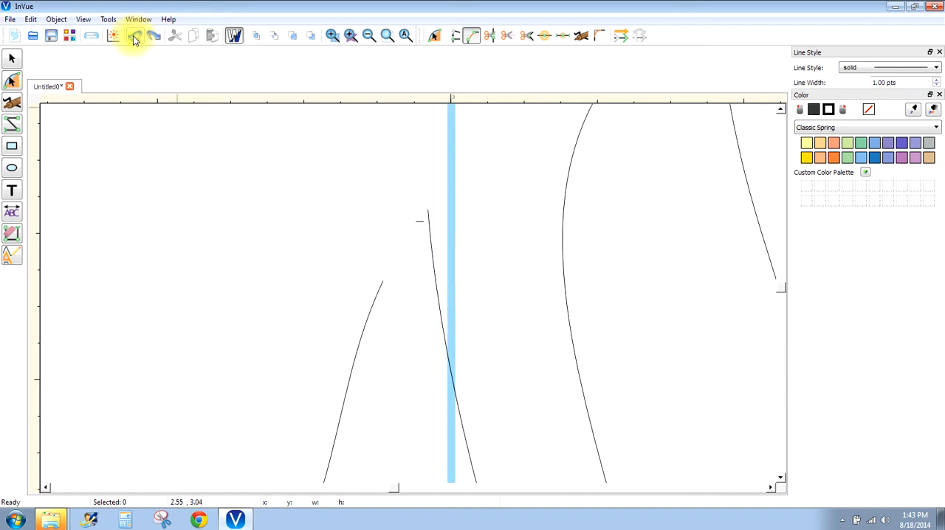
click(153, 37)
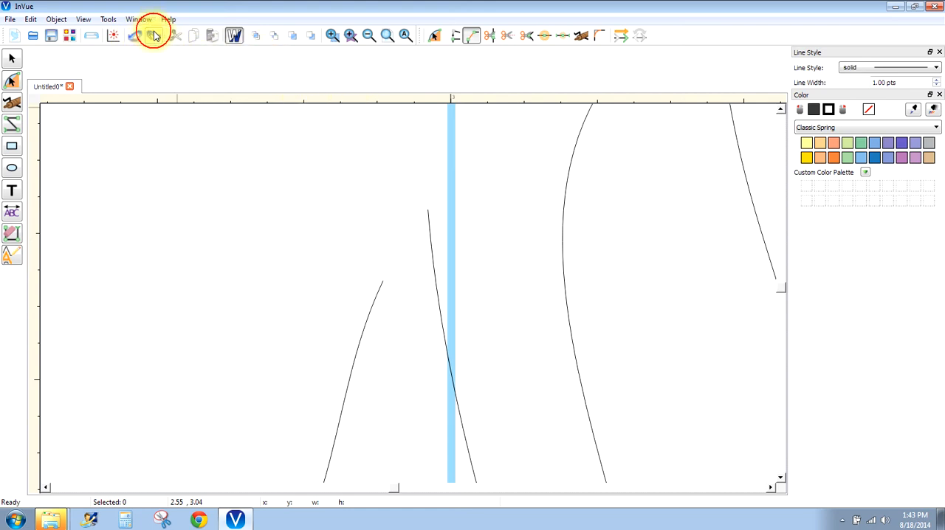
- Merge the two open ends at the leftmost leaf's tip with Join 2 Points
click(454, 37)
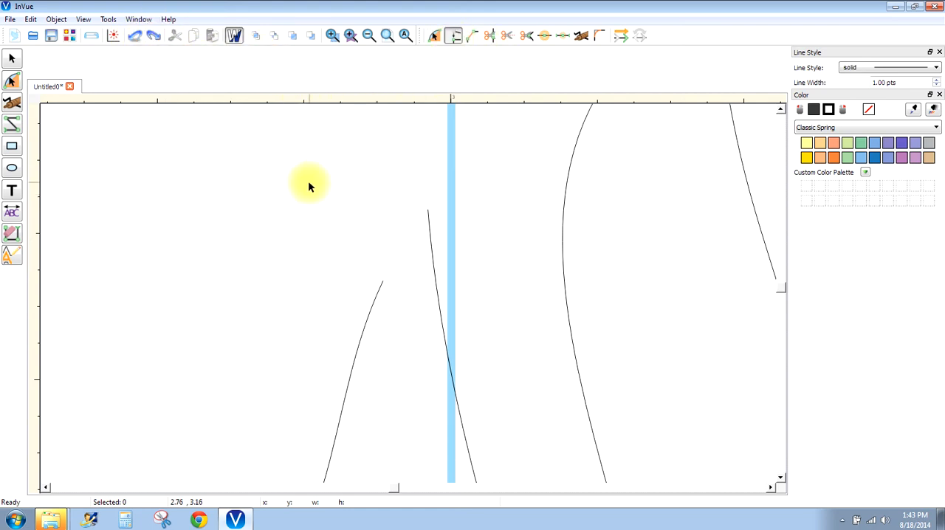
drag(313, 183, 466, 313)
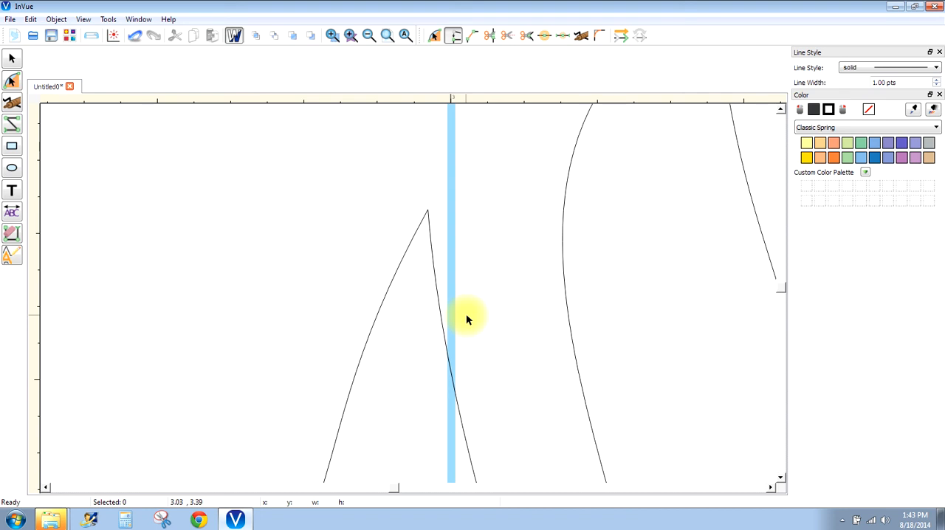
- Smooth the kink low on the third leaf's outer edge by aligning the curve handles of its point
click(367, 37)
click(367, 36)
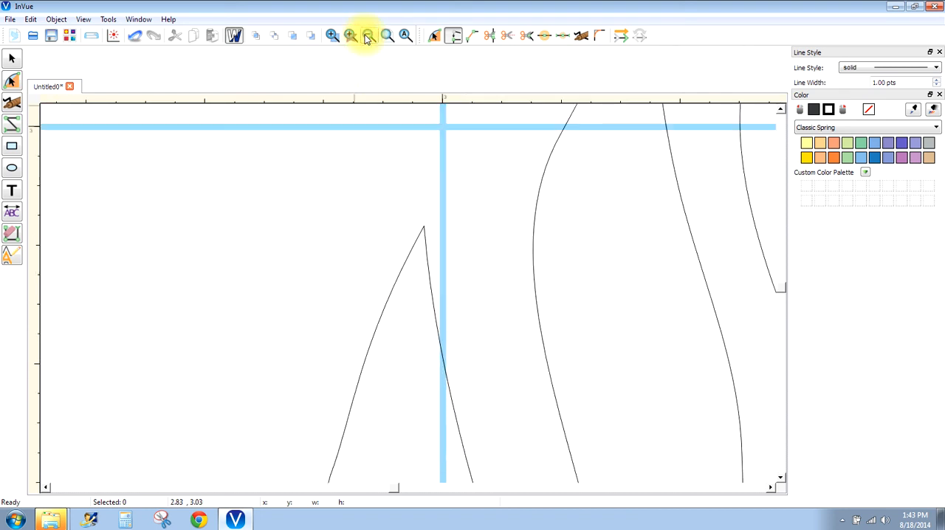
click(367, 37)
click(367, 36)
click(367, 36)
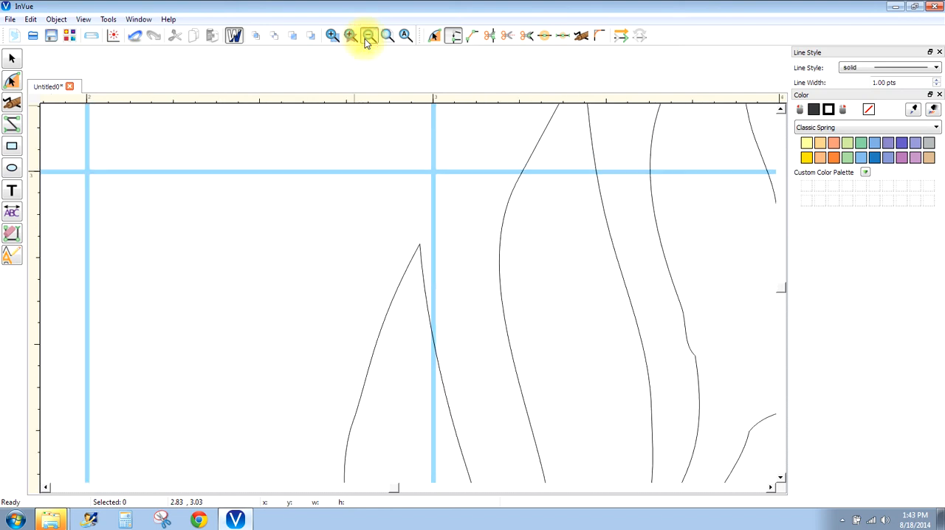
click(367, 36)
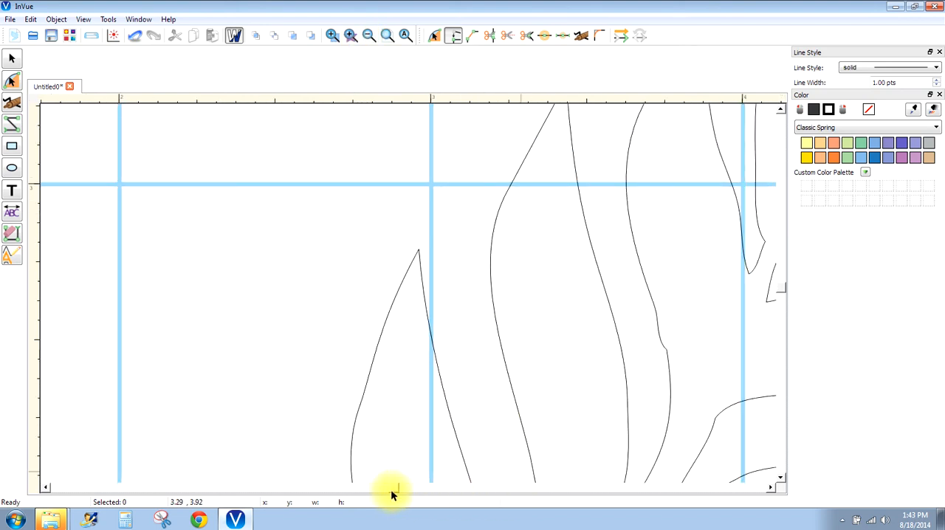
scroll(389, 488, right, 6)
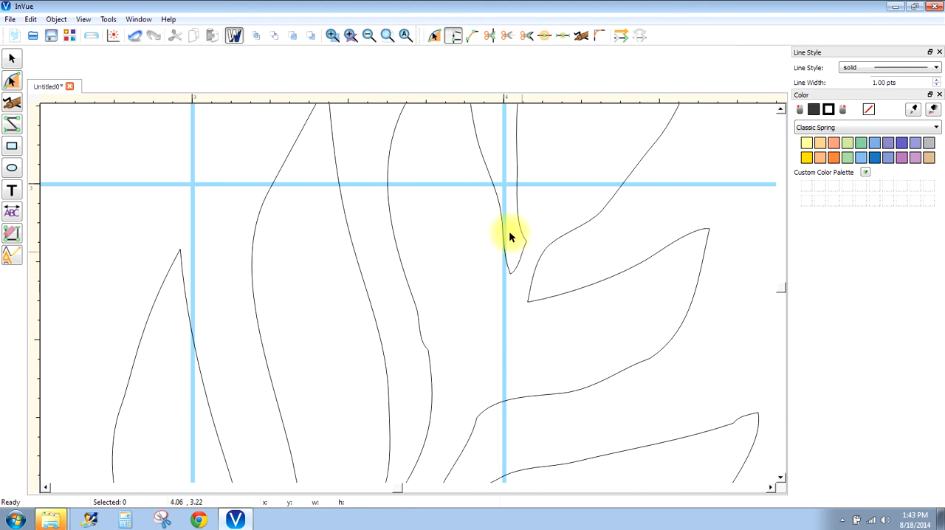
click(434, 39)
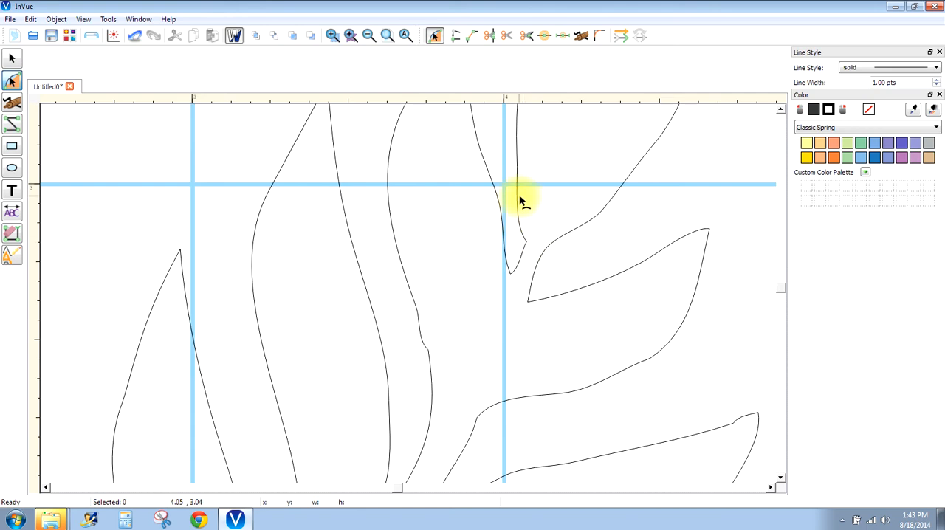
click(422, 340)
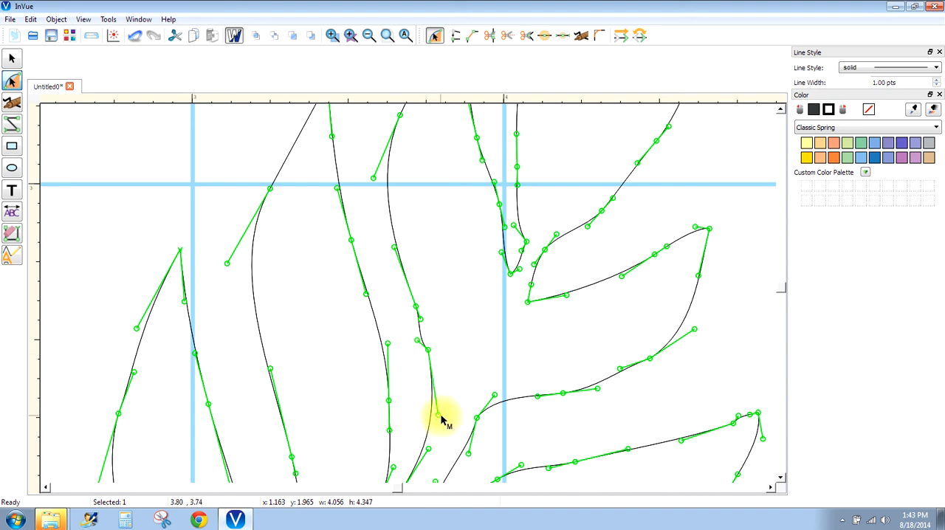
mouse_move(440, 420)
mouse_down()
mouse_move(453, 414)
mouse_move(392, 416)
mouse_move(435, 418)
mouse_up()
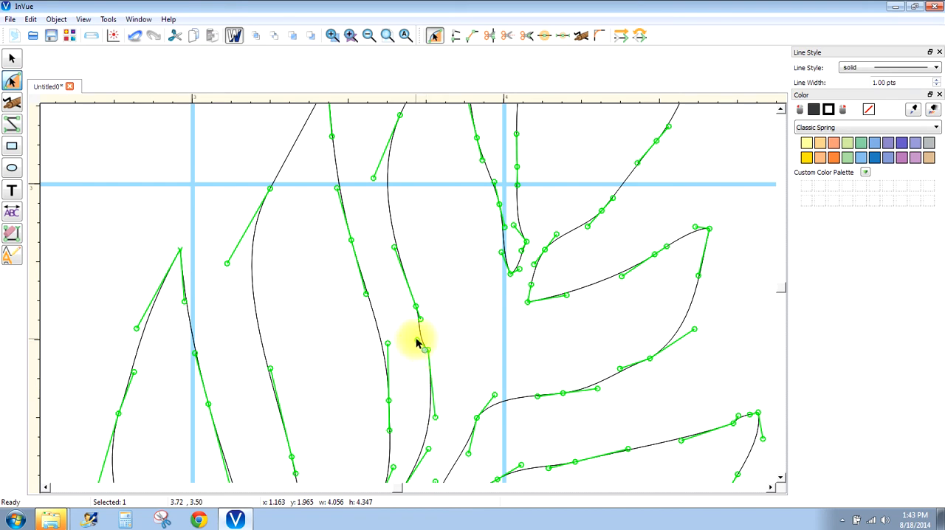
drag(419, 339, 428, 337)
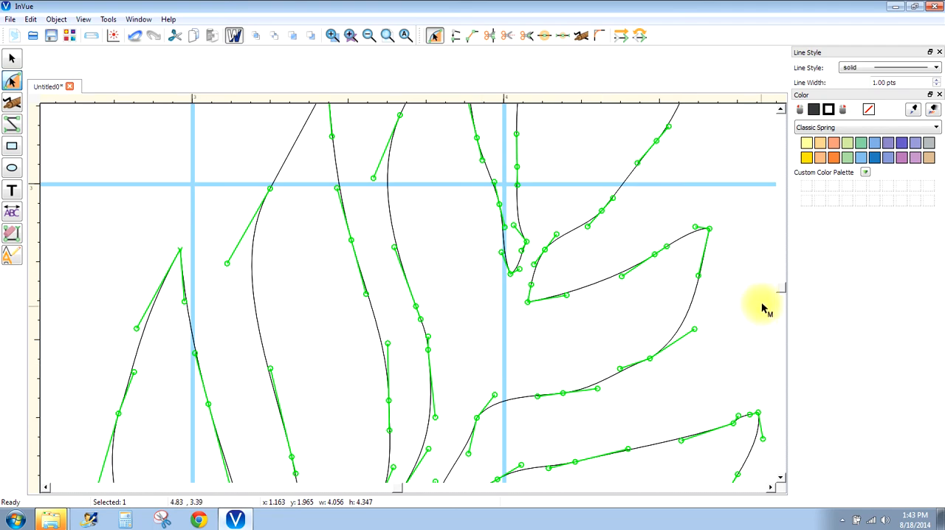
- Turn off the wireframe display to show the branch with its solid fill and outline
scroll(783, 292, down, 5)
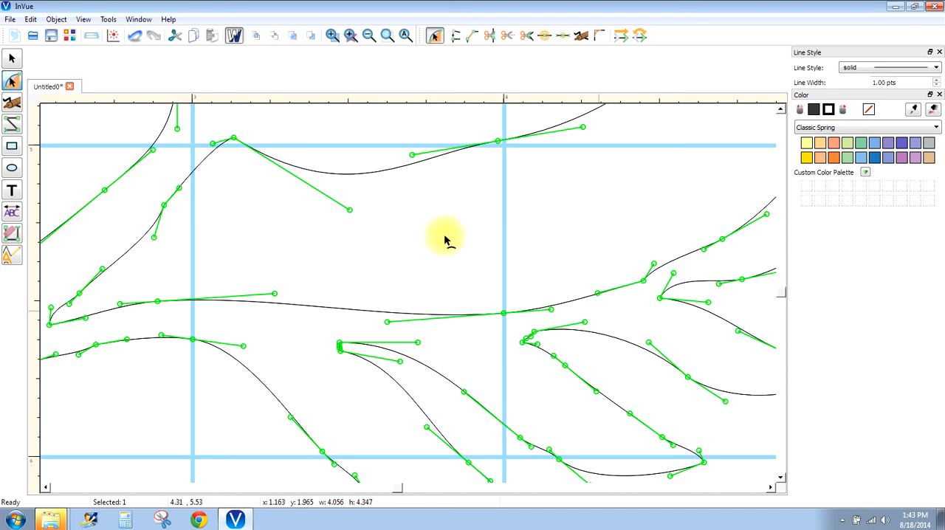
click(234, 36)
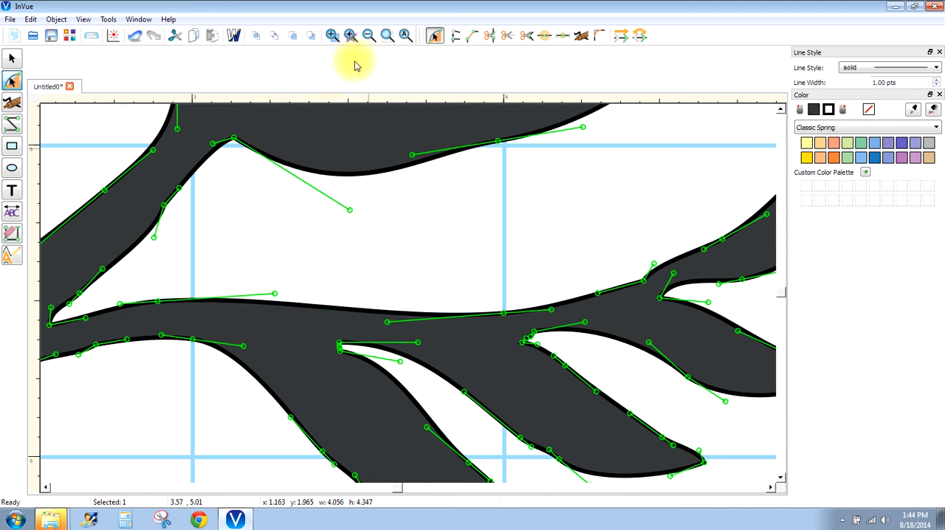
- Delete the original black branch image beside the traced branch, keeping only the vector version
click(387, 37)
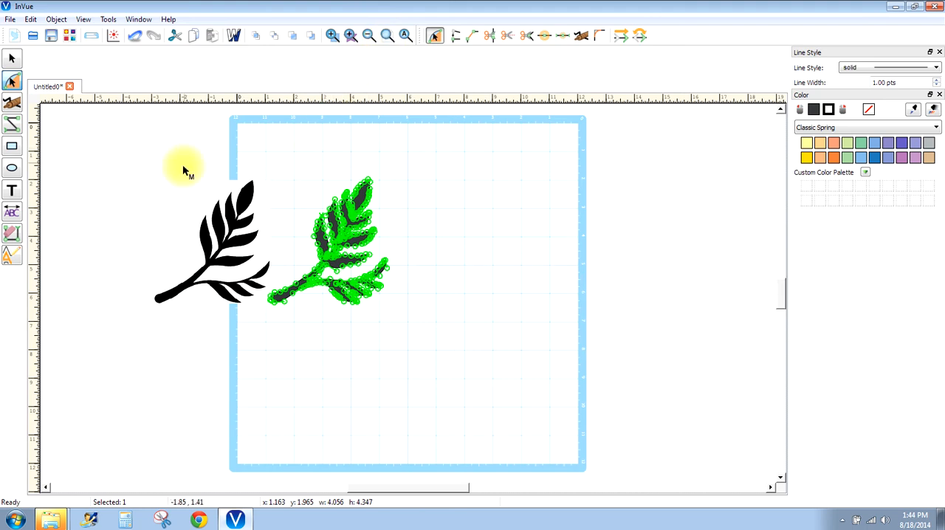
click(12, 58)
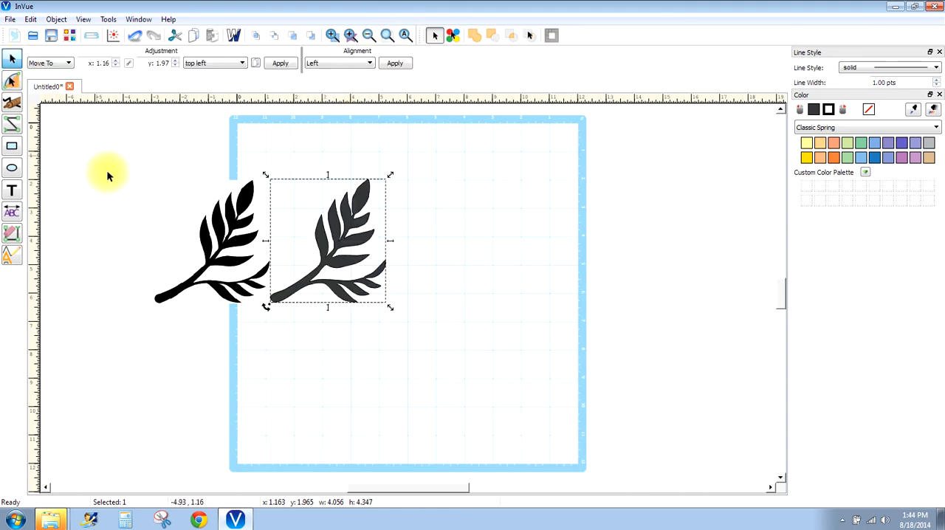
click(210, 226)
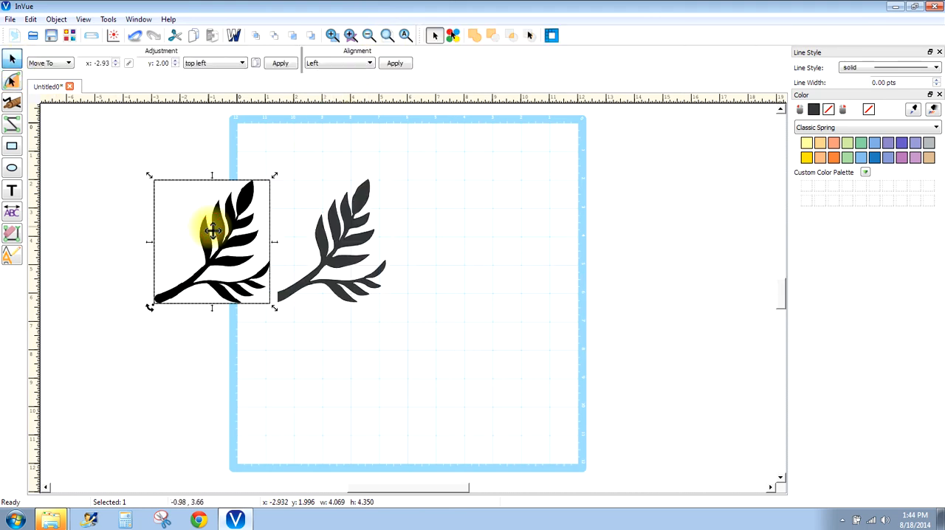
key(Delete)
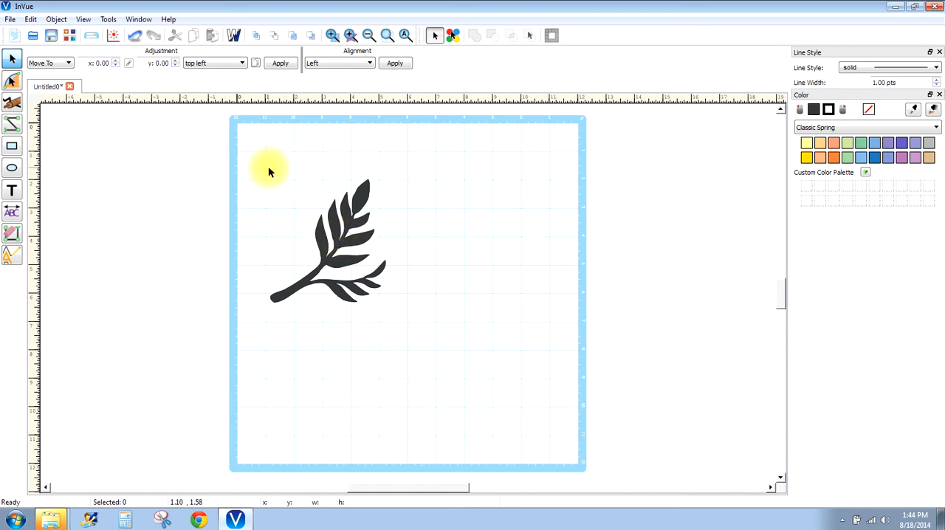
- Preview the branch's cut lines in the cut control and return to design mode
click(88, 35)
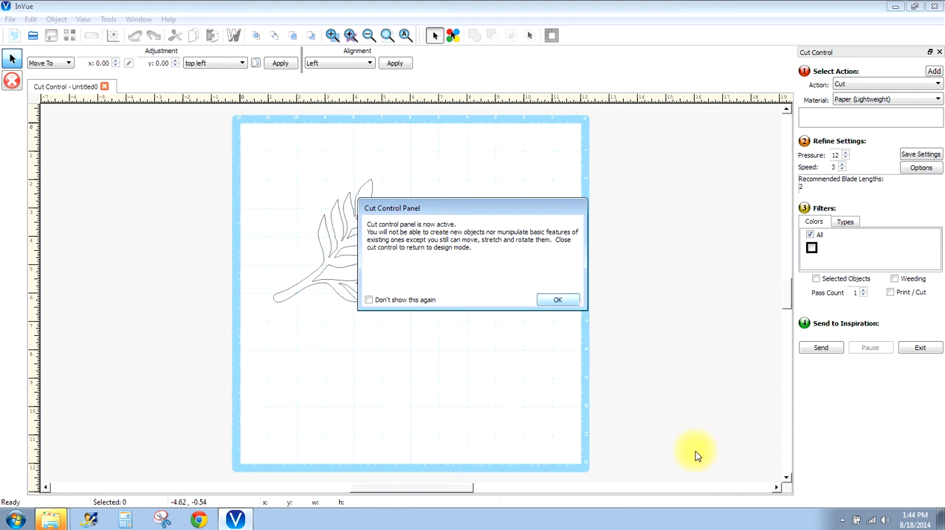
click(558, 299)
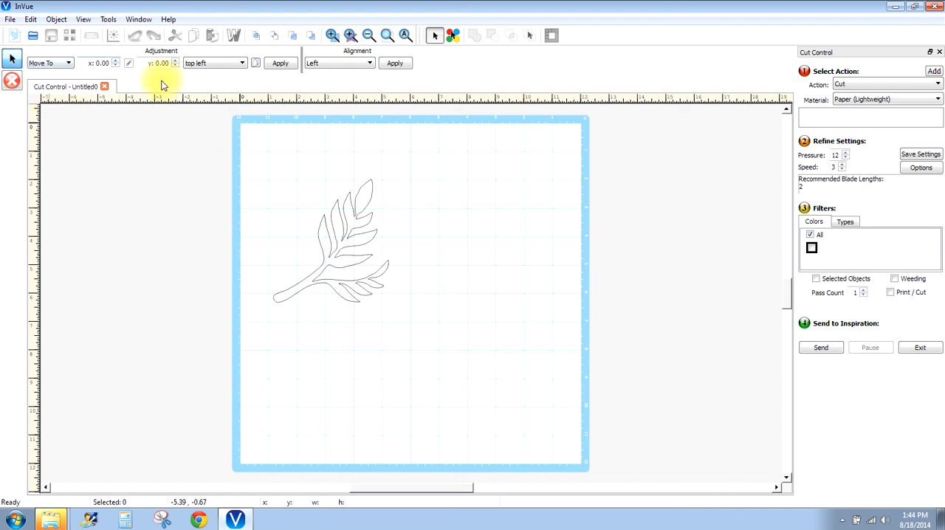
click(939, 52)
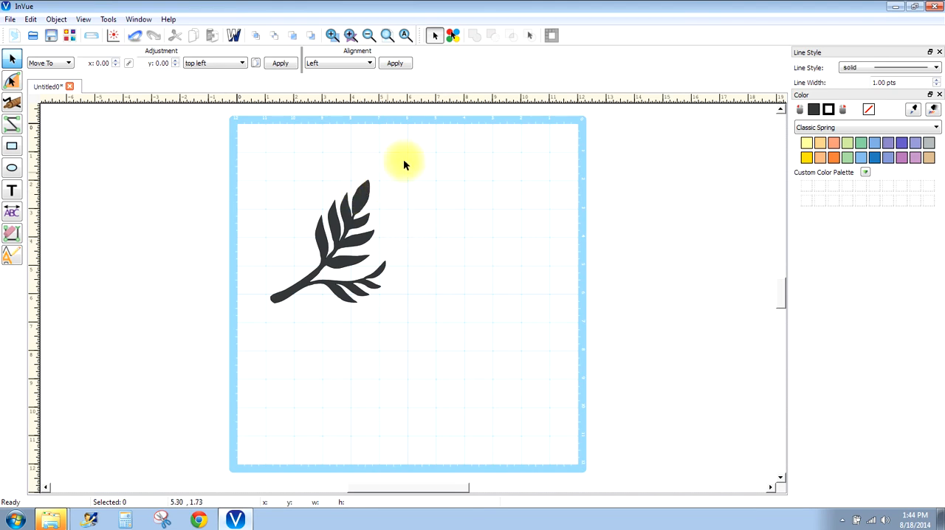
- Smooth the kinks near the tip of the leaf beside the topmost one and on both edges of the topmost leaf by realigning curve handles
click(350, 35)
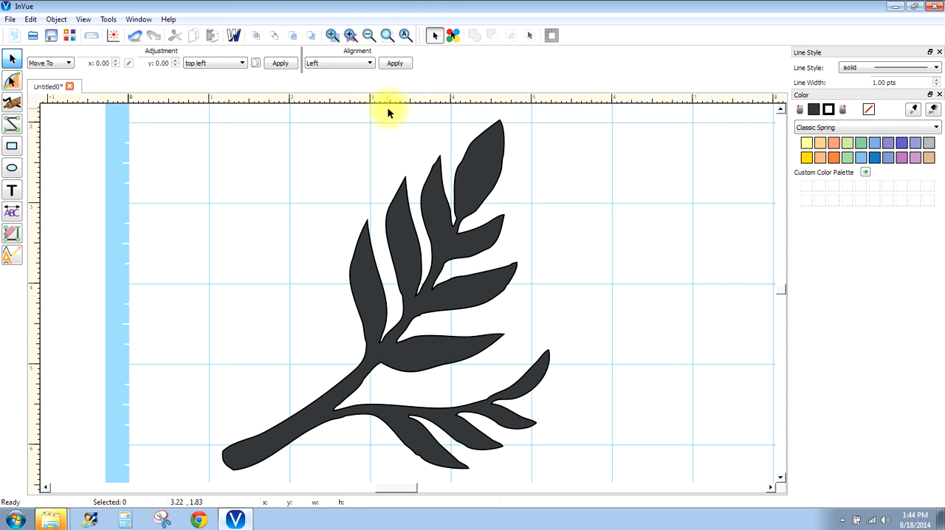
click(332, 37)
drag(411, 122, 510, 214)
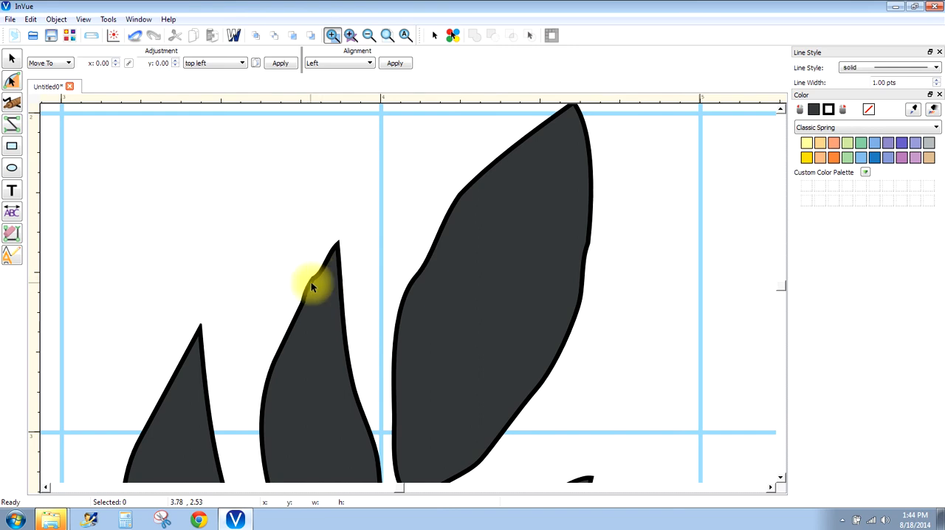
click(17, 80)
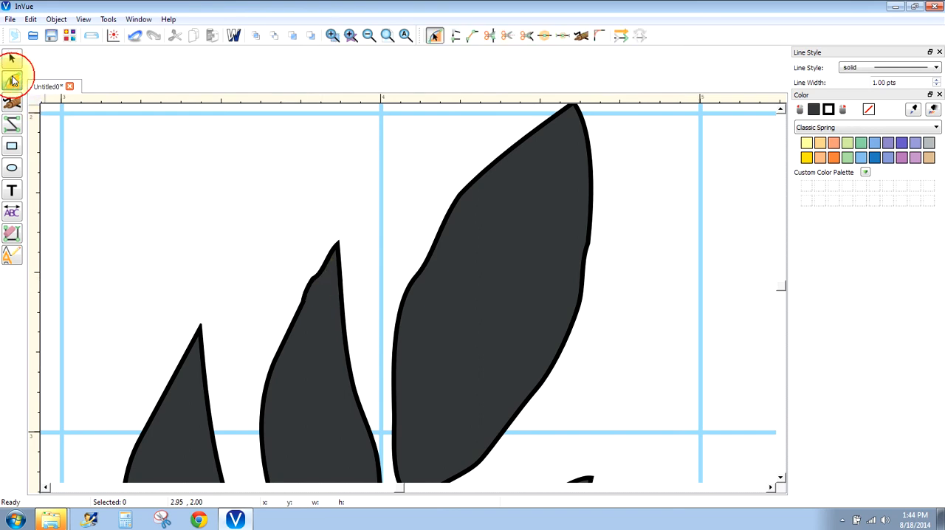
click(308, 284)
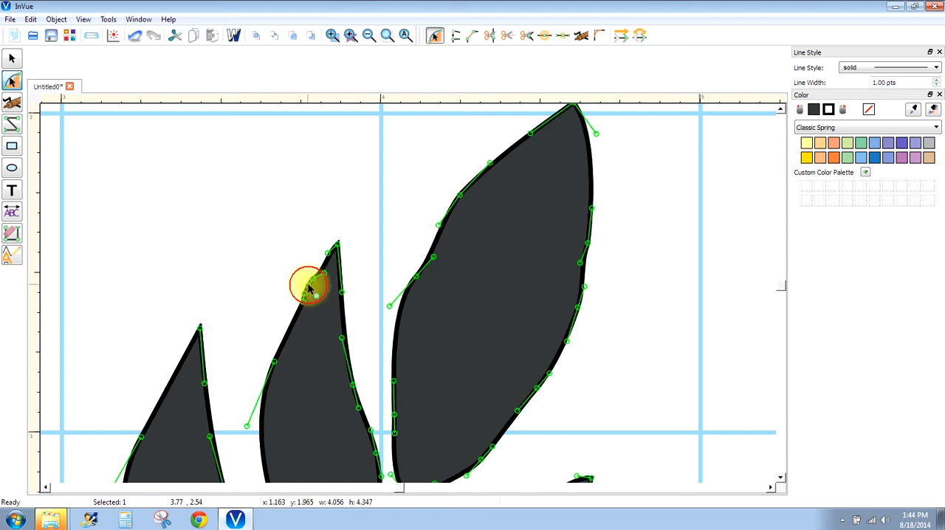
drag(325, 278, 300, 303)
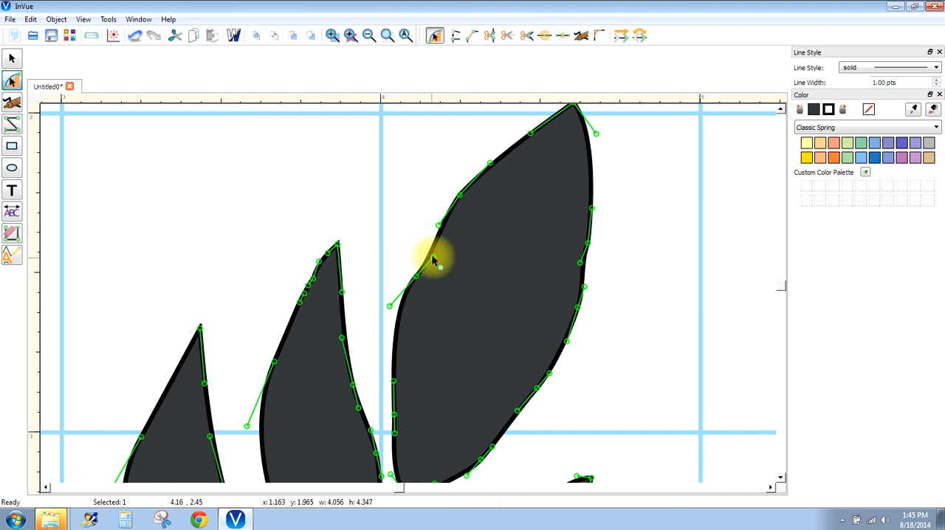
drag(433, 258, 412, 276)
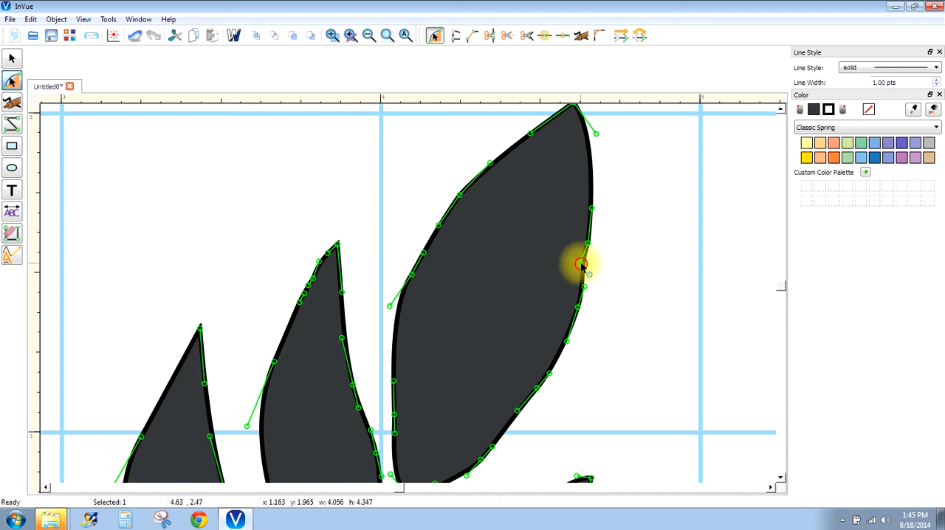
drag(582, 265, 591, 244)
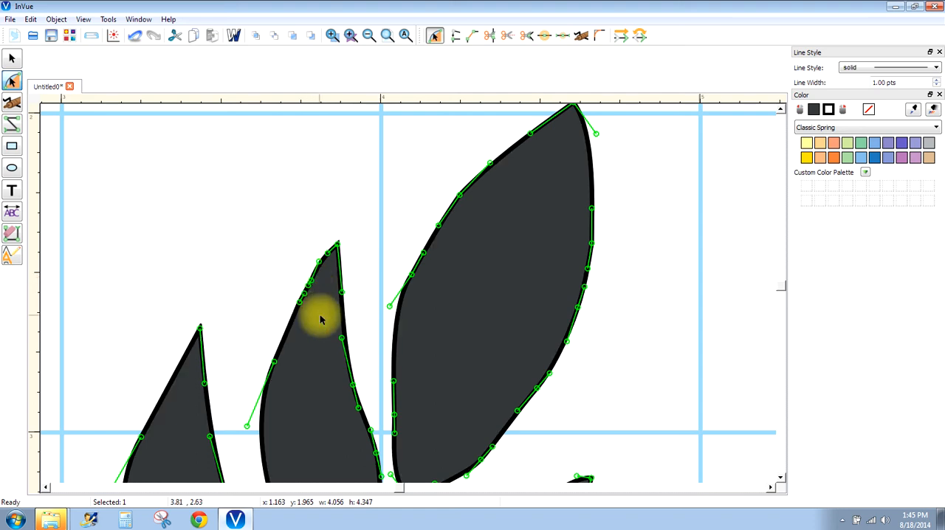
- Smooth the stem's edge above the narrow fork beside the leftmost leaf and the kink further up by repositioning curve handles
click(781, 292)
click(782, 292)
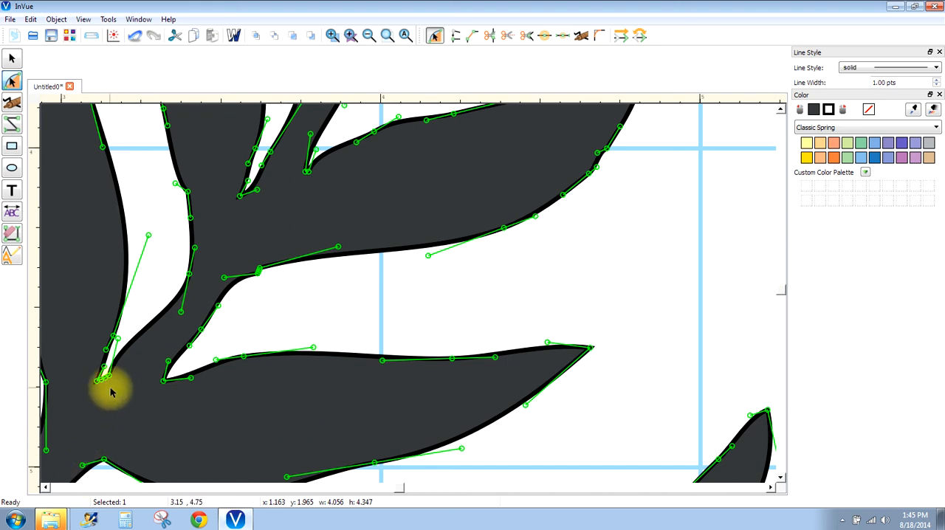
drag(109, 377, 157, 322)
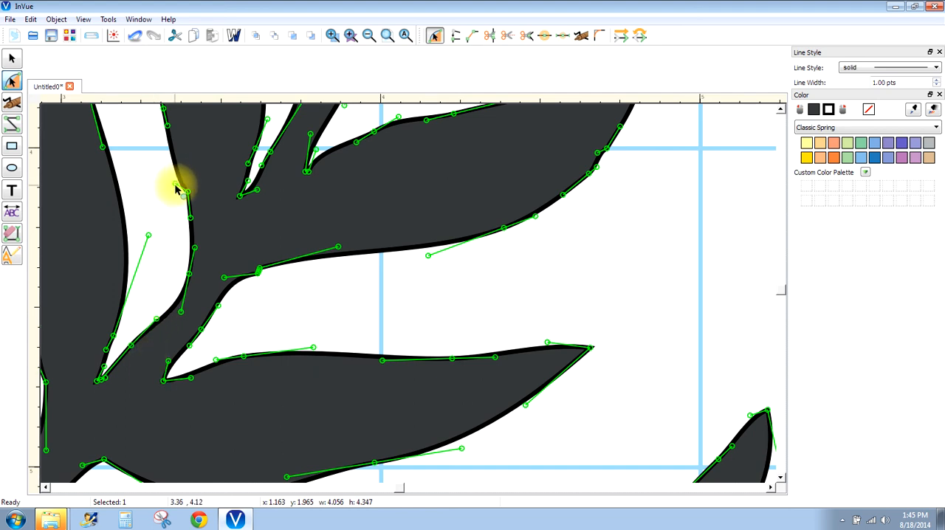
drag(175, 189, 178, 176)
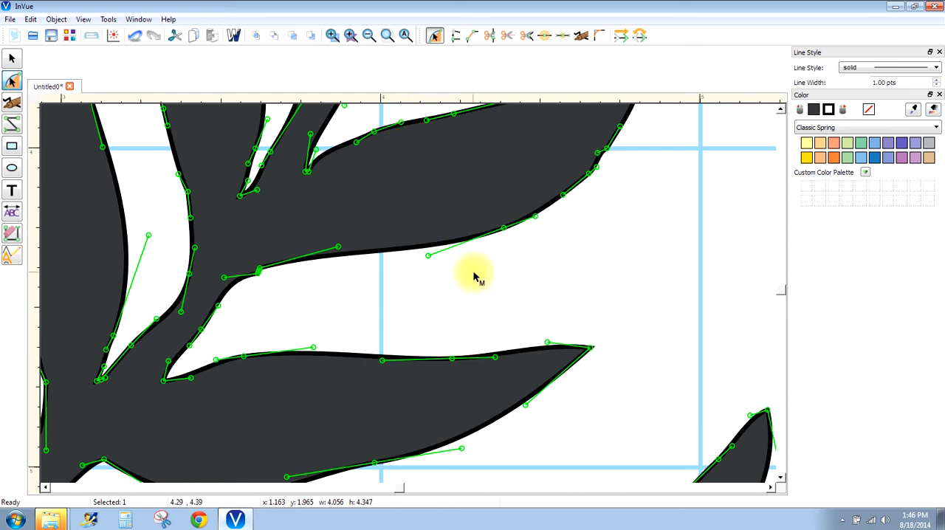
- Move the corner points at the bases of the two neighbouring forks on the main stem slightly into their gaps to blunt them
click(779, 291)
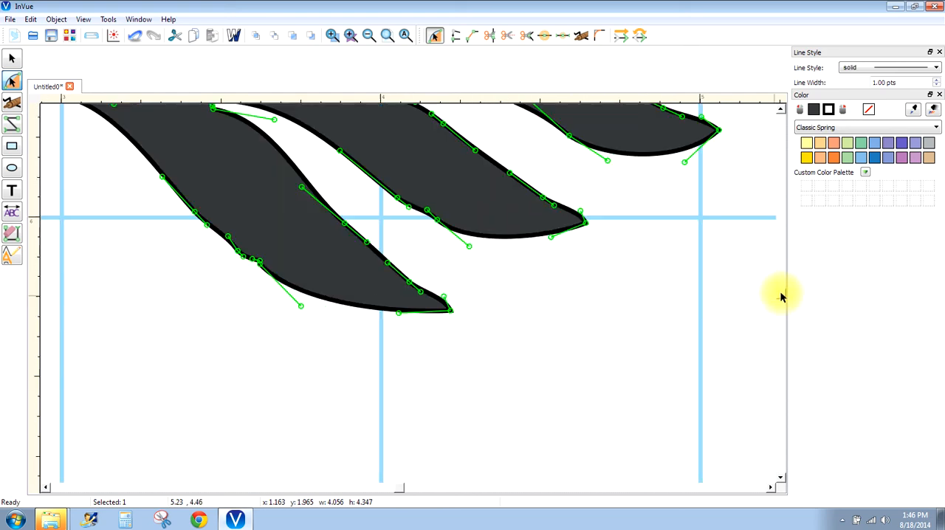
scroll(783, 295, up, 3)
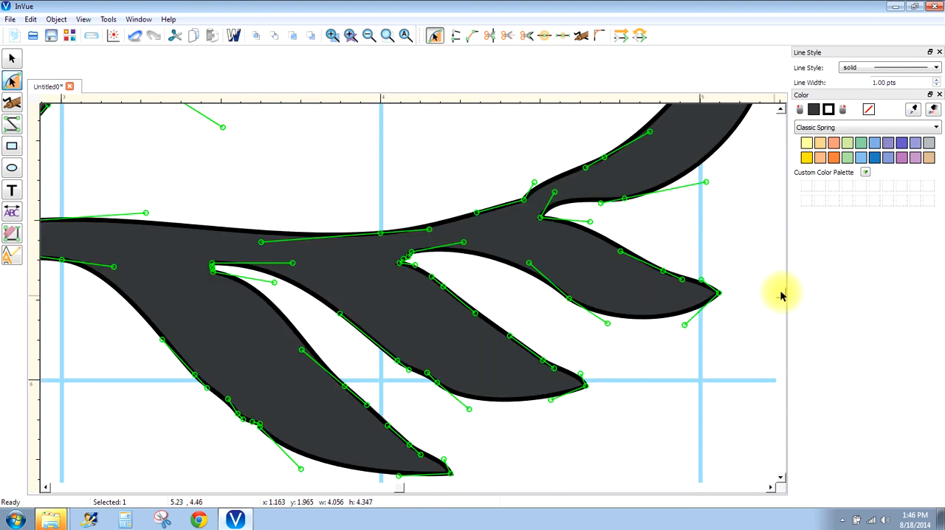
scroll(782, 296, up, 3)
scroll(782, 292, up, 3)
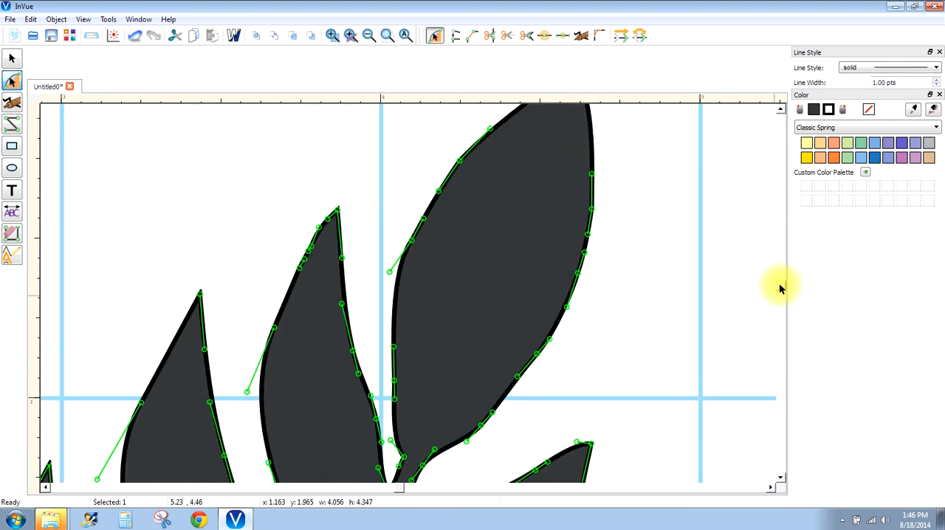
scroll(781, 291, down, 3)
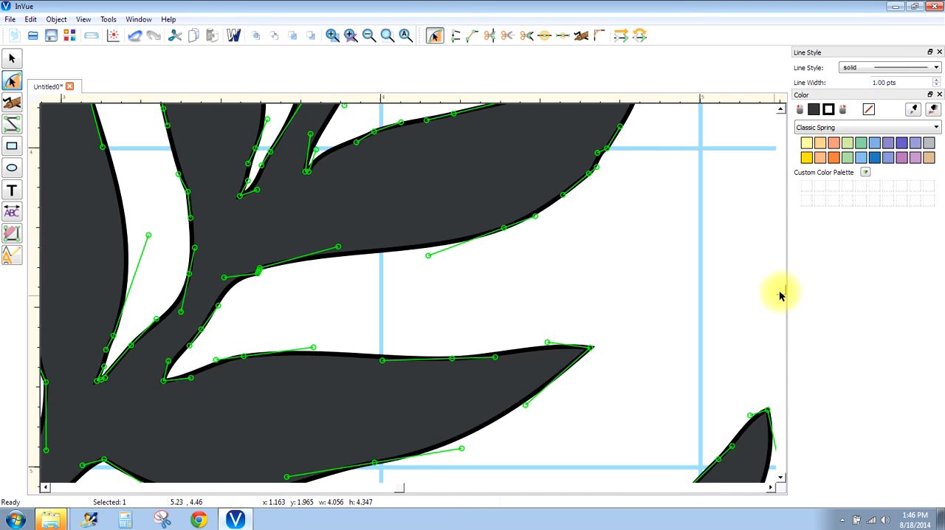
mouse_move(399, 489)
mouse_down()
mouse_move(390, 490)
mouse_move(401, 489)
mouse_up()
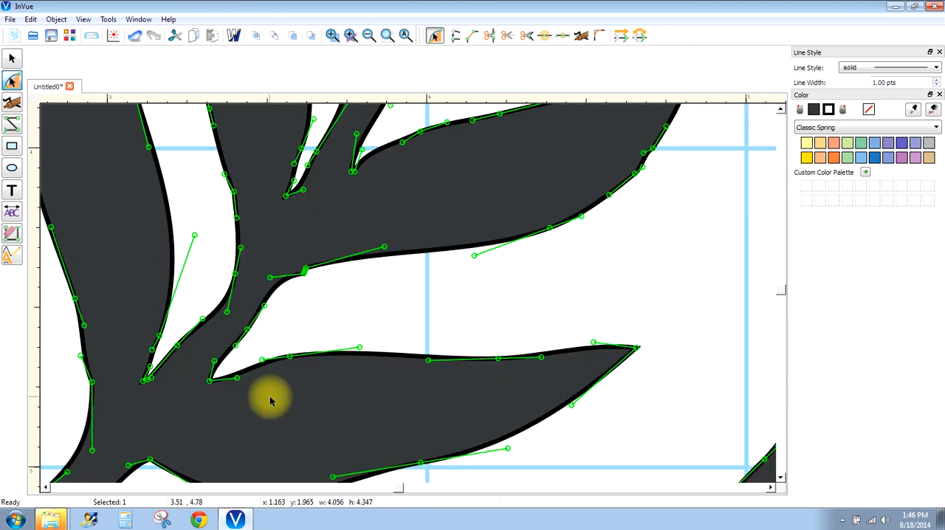
click(211, 381)
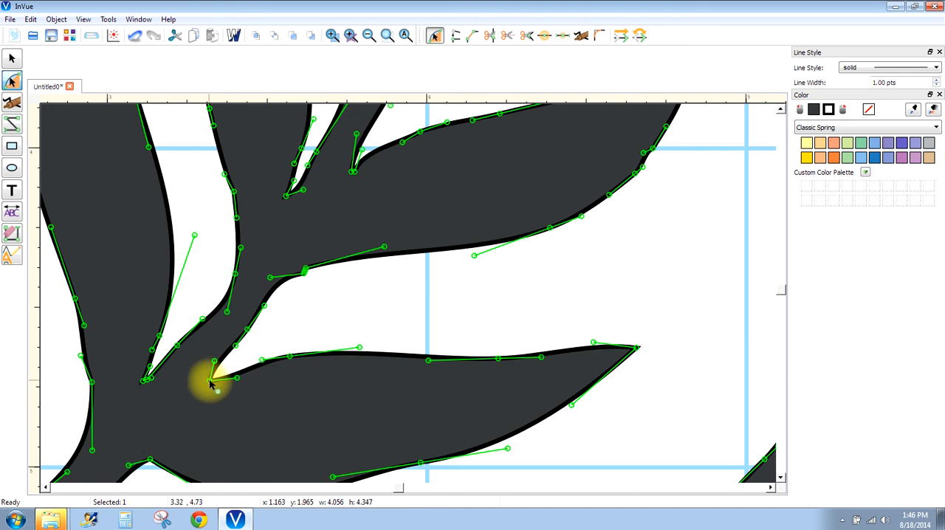
drag(212, 381, 215, 381)
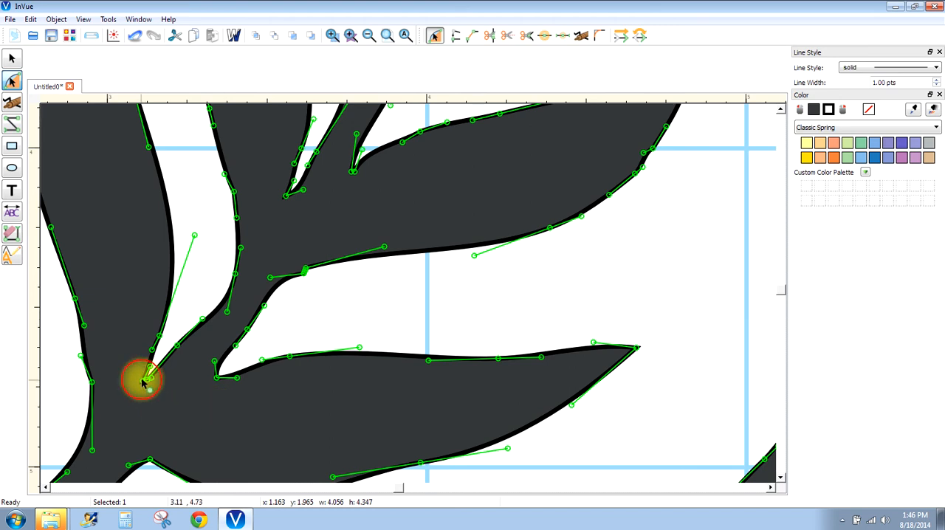
drag(143, 384, 148, 378)
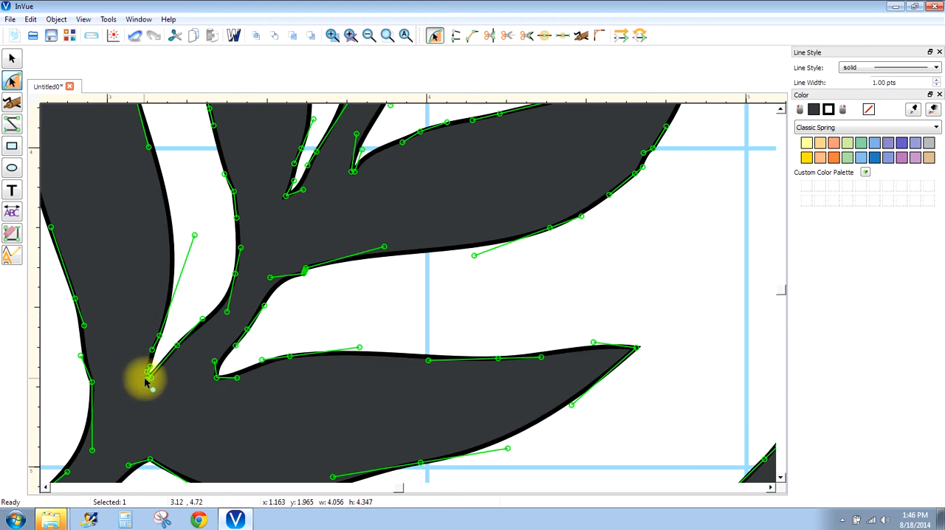
- Raise the end point of the narrow fork beside the leftmost leaf and align its upper handle with the fork's left edge
click(332, 36)
drag(120, 343, 218, 385)
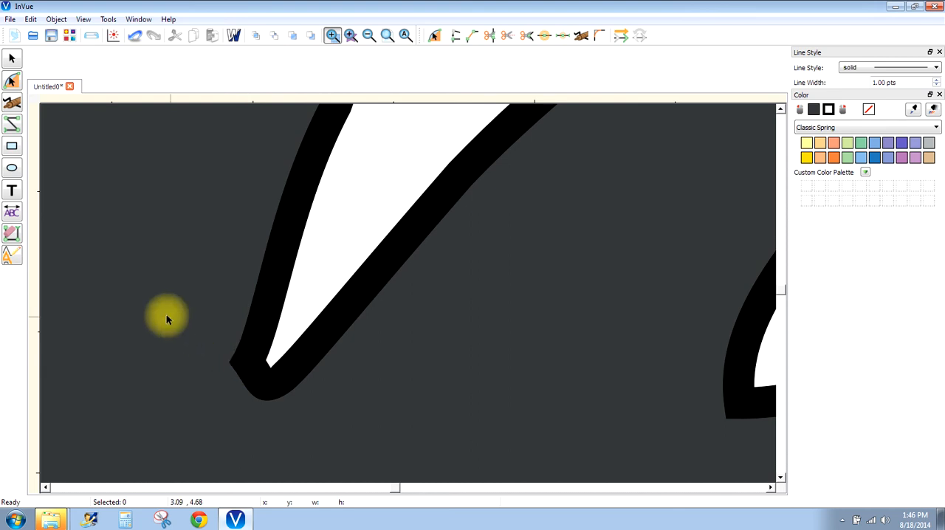
click(11, 78)
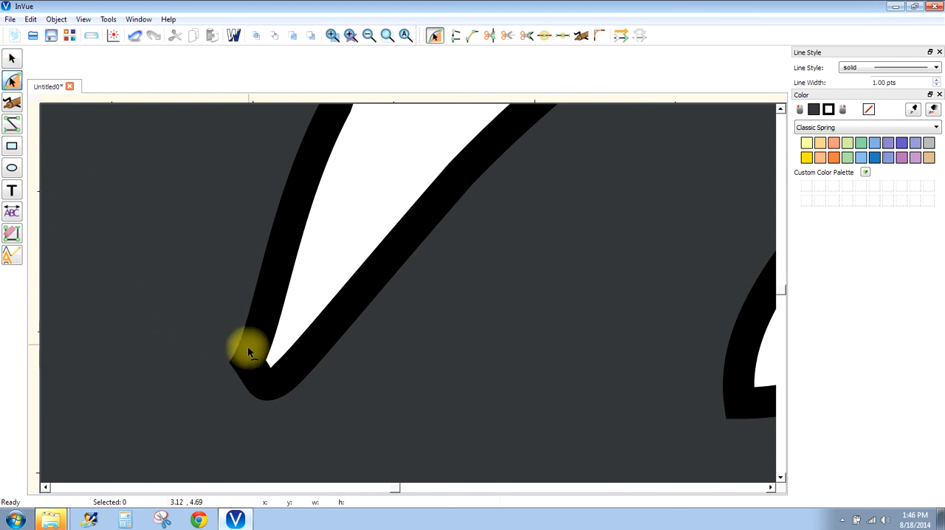
click(234, 363)
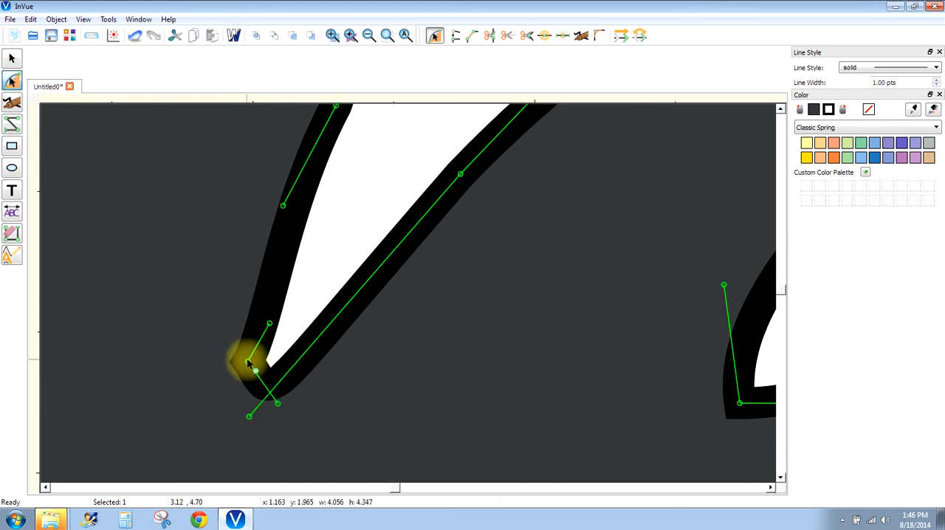
click(250, 359)
mouse_move(250, 359)
mouse_down()
mouse_move(253, 332)
mouse_move(271, 326)
mouse_move(279, 301)
mouse_move(284, 227)
mouse_up()
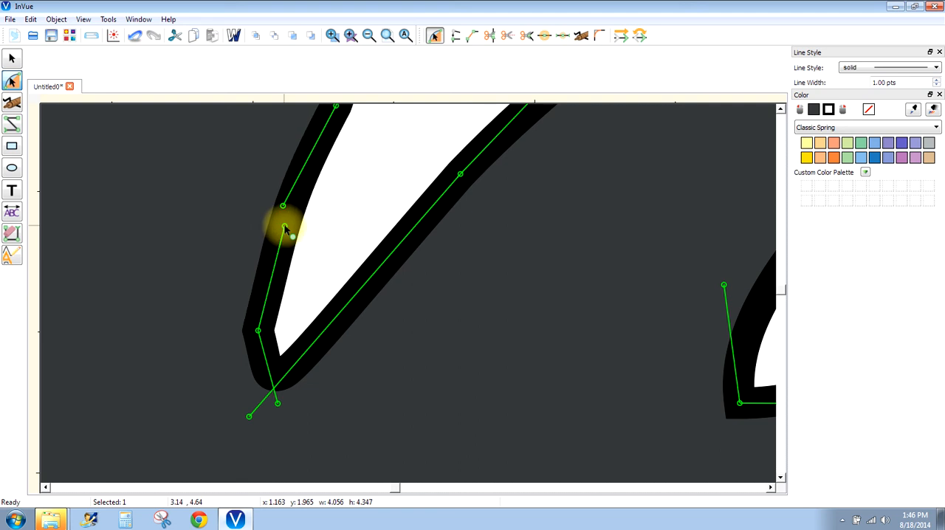
drag(259, 339, 267, 340)
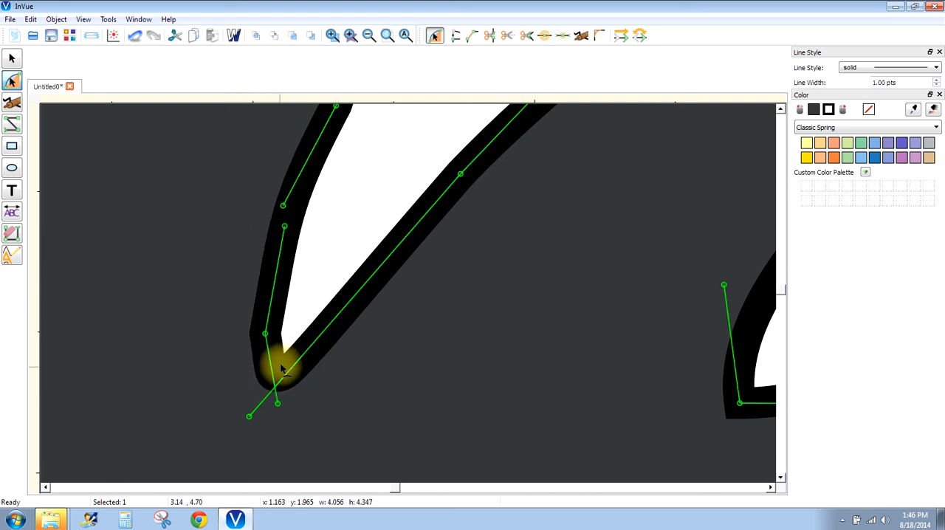
- Round the bottom of the narrow fork by shortening the end point's lower handle and pulling the opposite edge's handle outward
drag(278, 402, 280, 382)
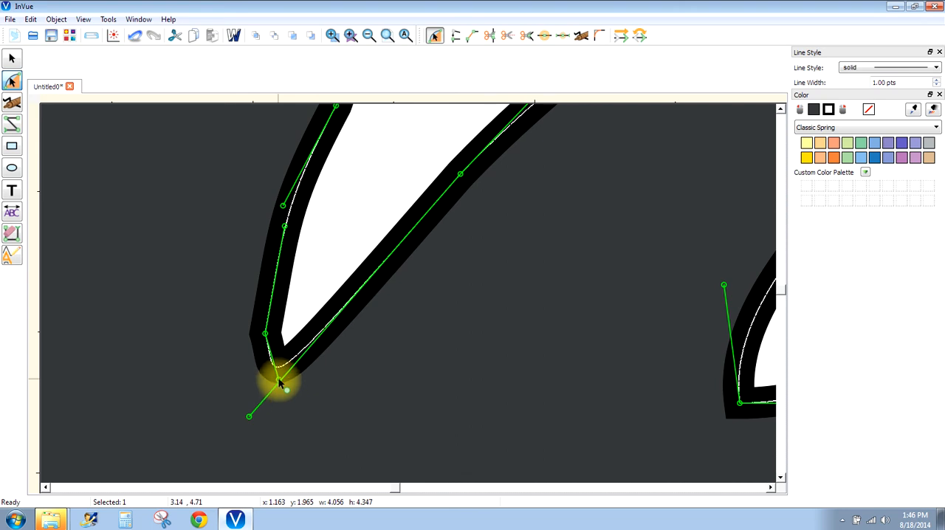
drag(281, 383, 280, 381)
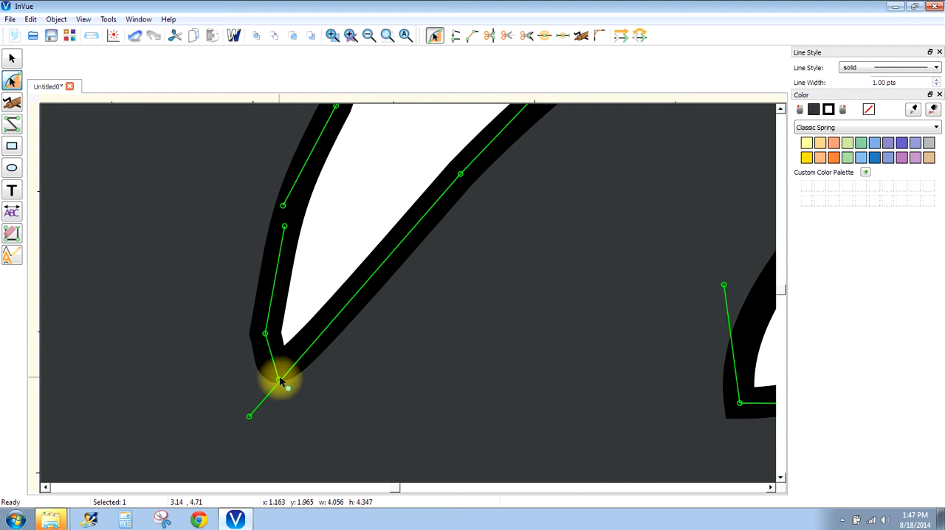
mouse_move(251, 415)
mouse_down()
mouse_move(247, 407)
mouse_move(299, 404)
mouse_up()
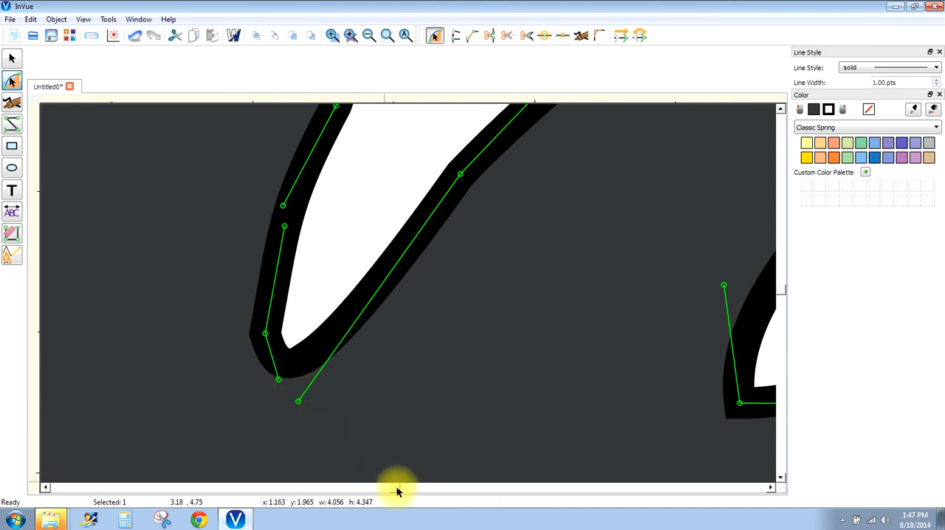
- Move the corner point of the wider neighbouring fork slightly into its gap and angle its right handle downward to round the corner
drag(397, 488, 397, 488)
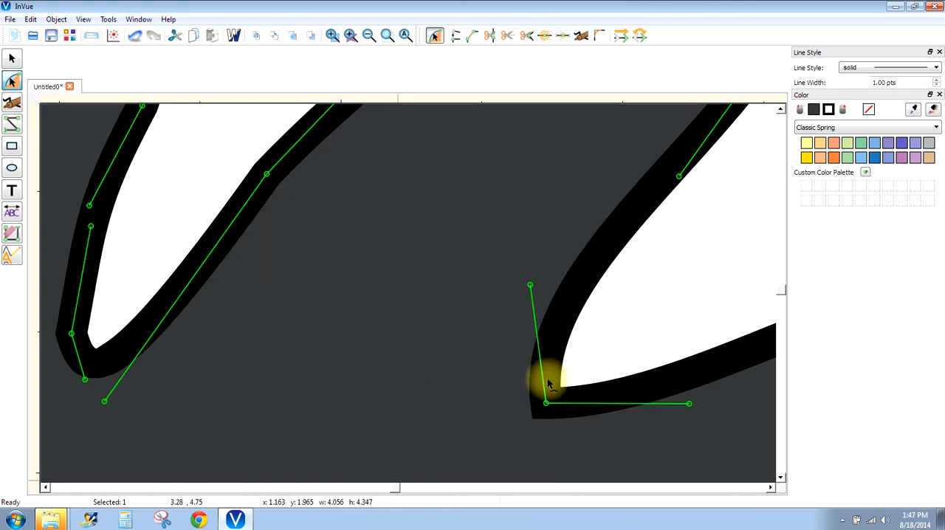
click(547, 404)
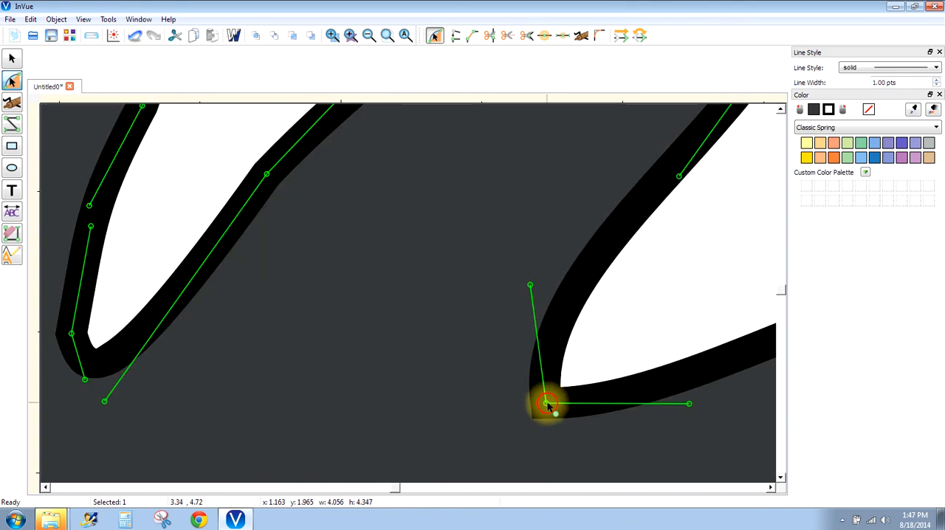
mouse_move(548, 406)
mouse_down()
mouse_move(550, 387)
mouse_move(553, 398)
mouse_up()
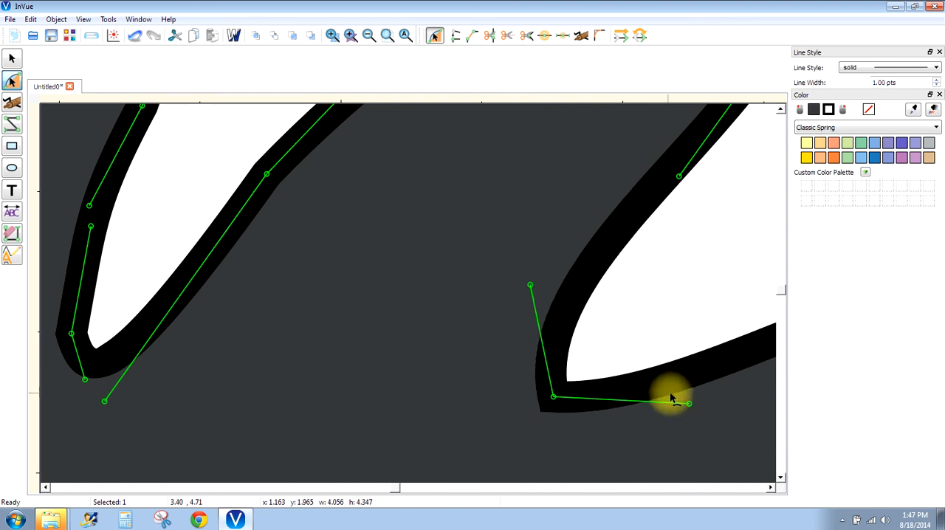
mouse_move(689, 404)
mouse_down()
mouse_move(681, 441)
mouse_move(680, 419)
mouse_up()
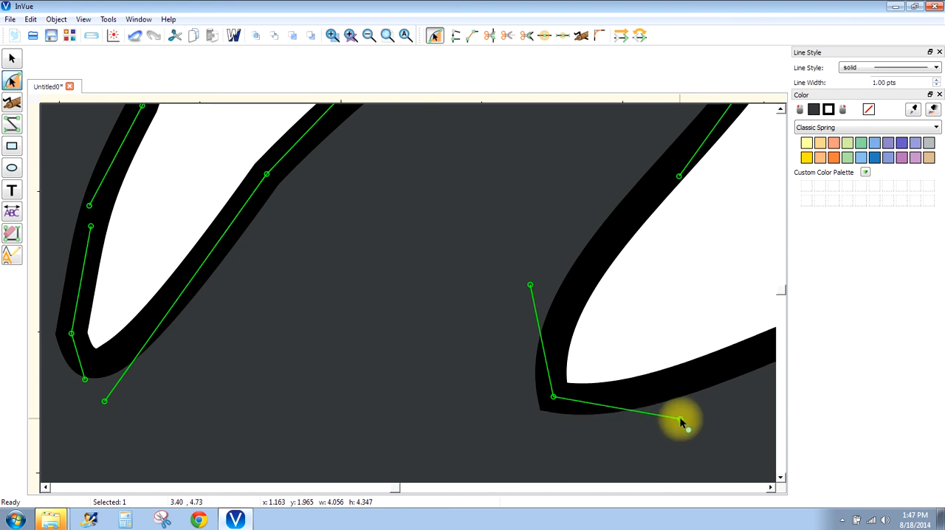
- Nudge the wider fork's corner point slightly further into its gap to blunt it, and deselect the branch
click(371, 40)
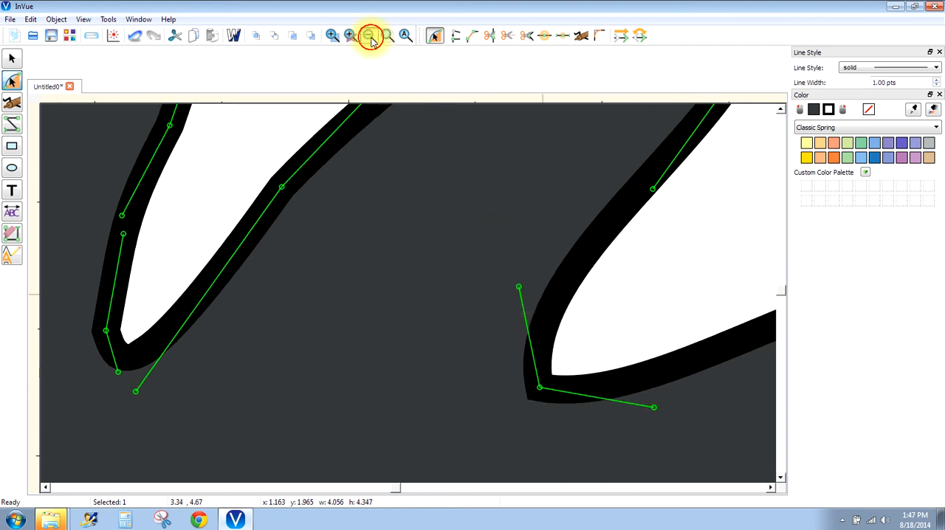
click(371, 40)
click(371, 40)
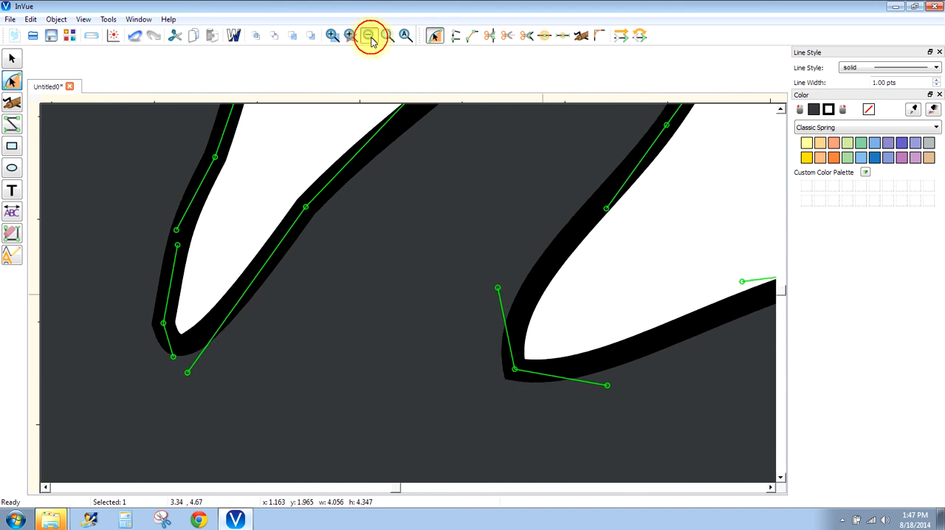
click(371, 40)
click(371, 40)
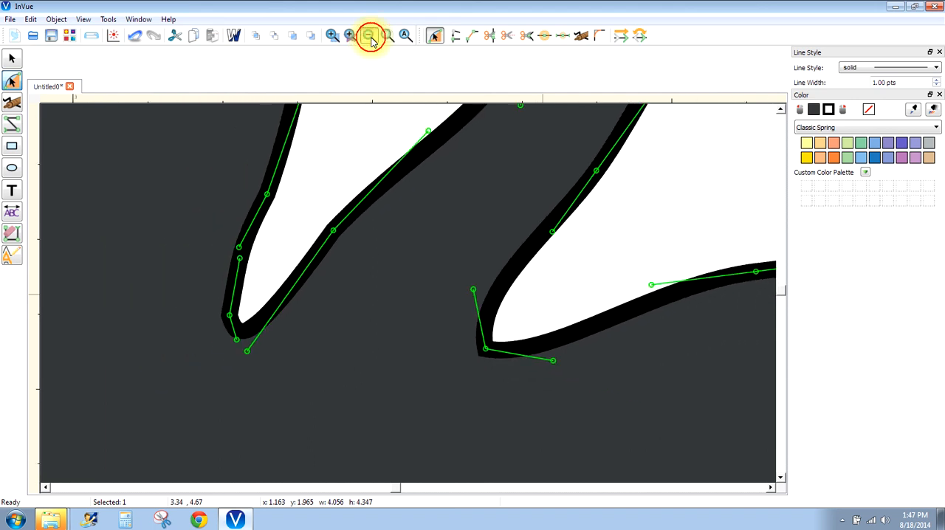
click(371, 40)
click(371, 41)
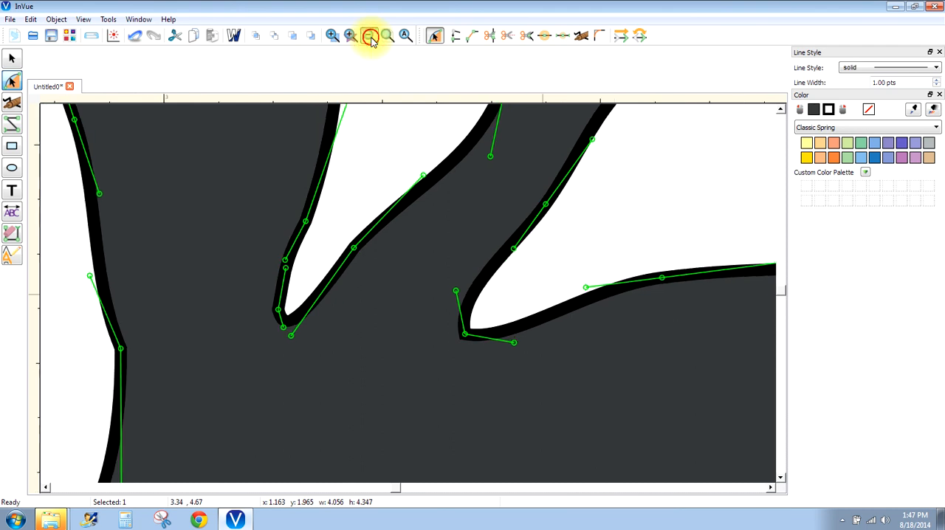
click(372, 40)
click(426, 225)
click(449, 311)
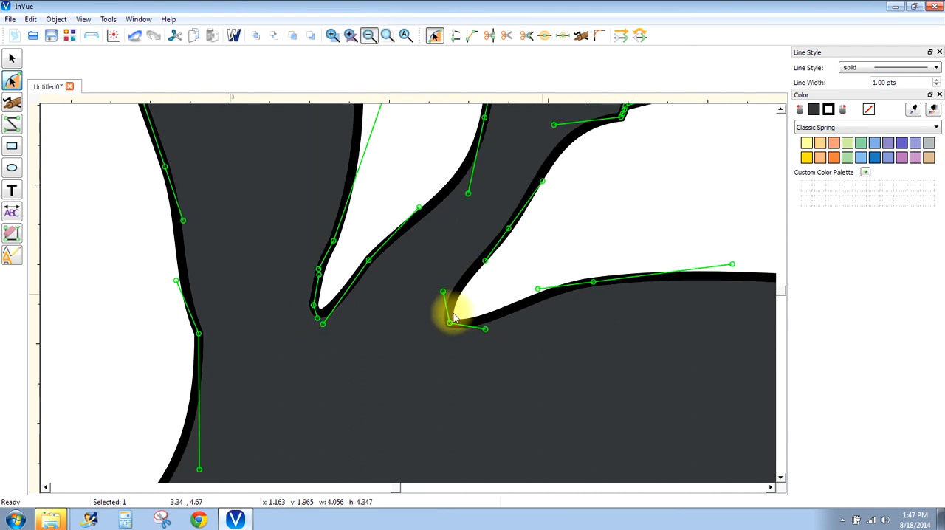
click(449, 333)
click(448, 329)
click(445, 321)
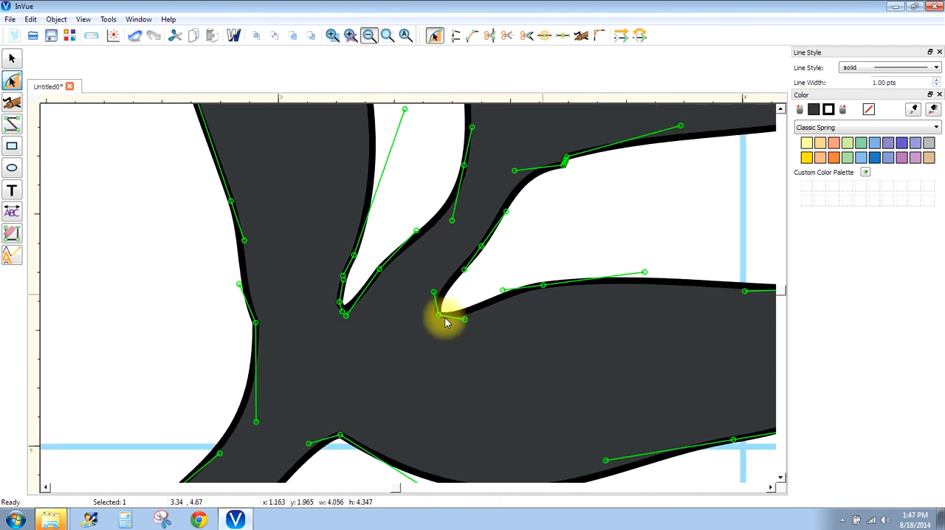
click(445, 322)
click(445, 321)
click(445, 321)
click(446, 321)
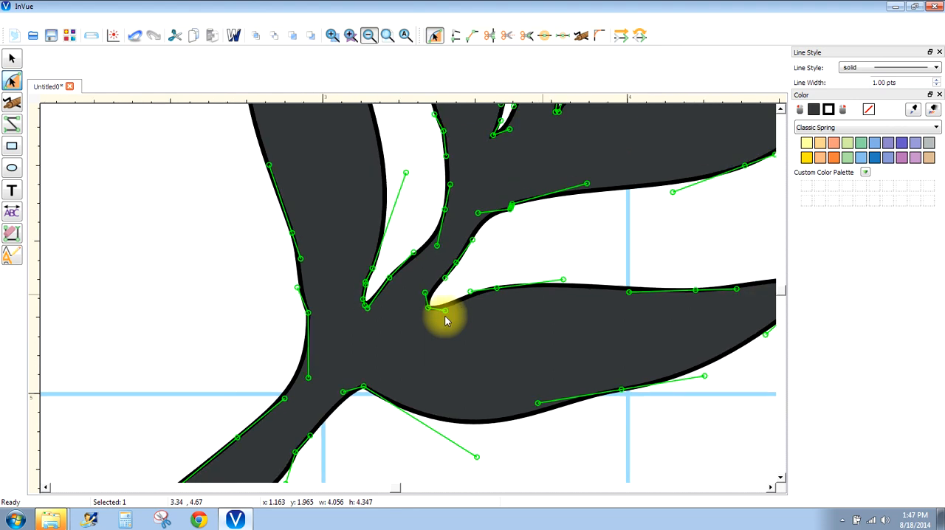
click(445, 320)
click(445, 319)
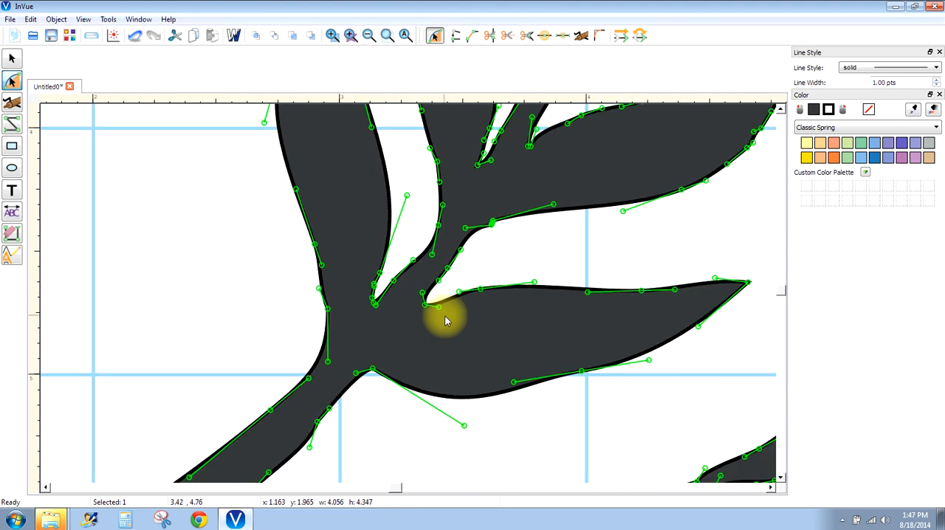
click(426, 306)
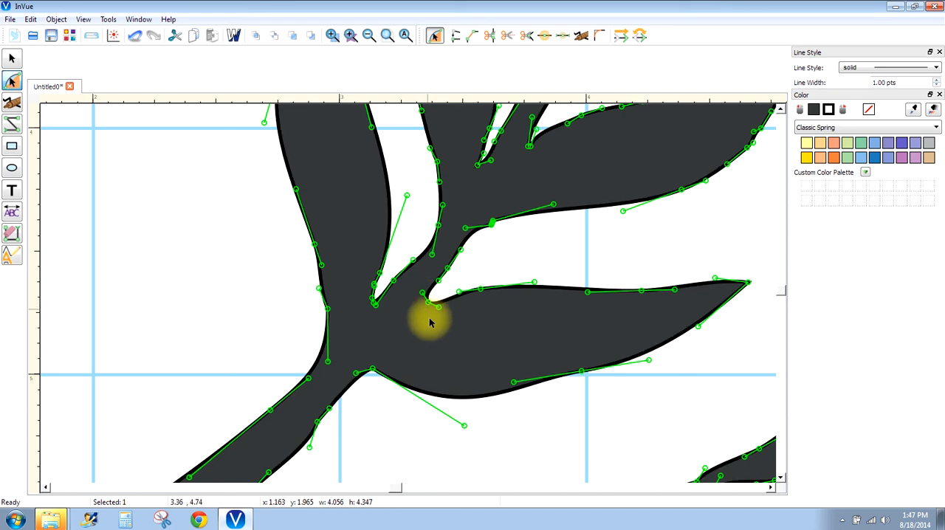
click(493, 423)
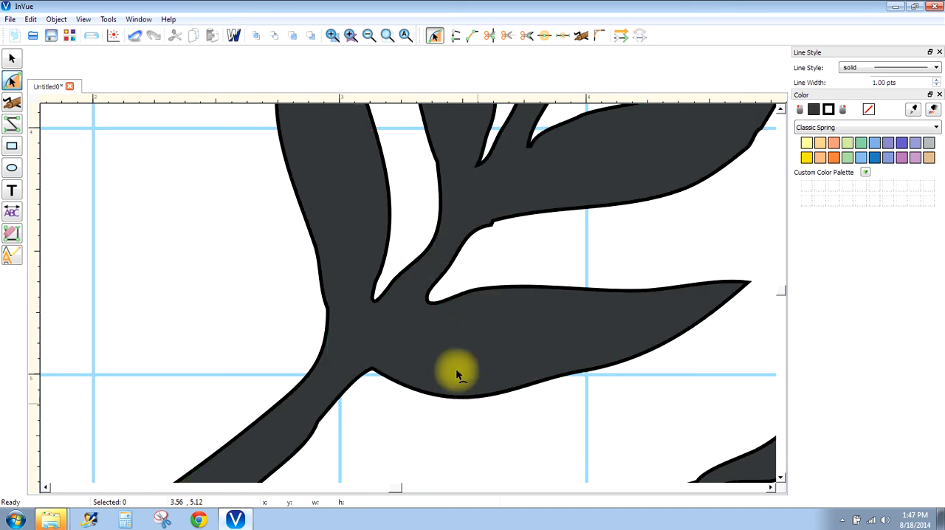
- Lengthen the curve handle along the underside of the leaf above the wider fork, beside the small notch
click(492, 227)
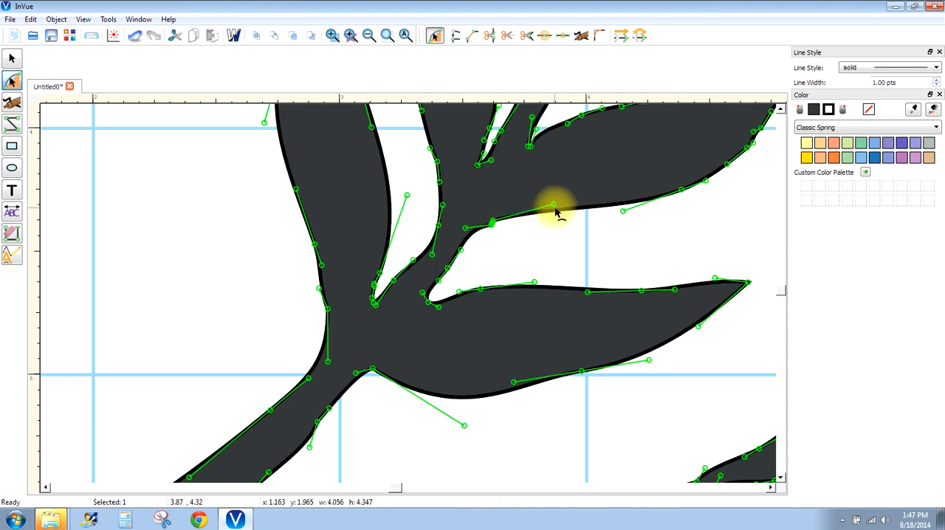
drag(554, 204, 567, 212)
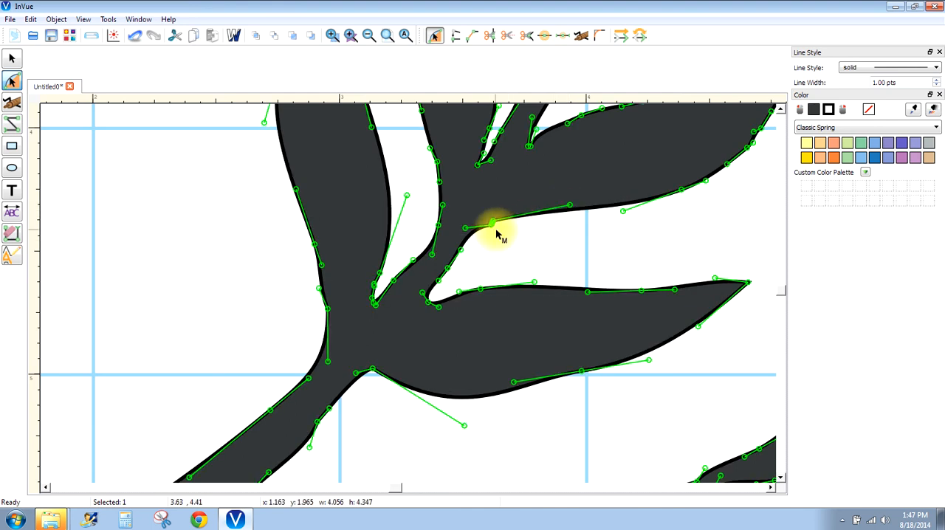
drag(490, 226, 496, 231)
- Flatten the notch where that leaf's underside meets the stem by moving its two points apart along the edge
click(332, 36)
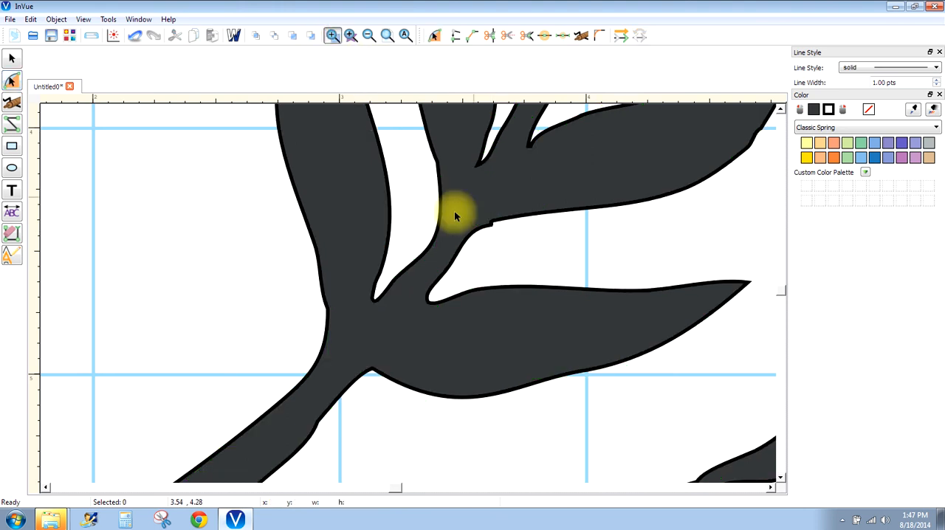
drag(442, 190, 517, 263)
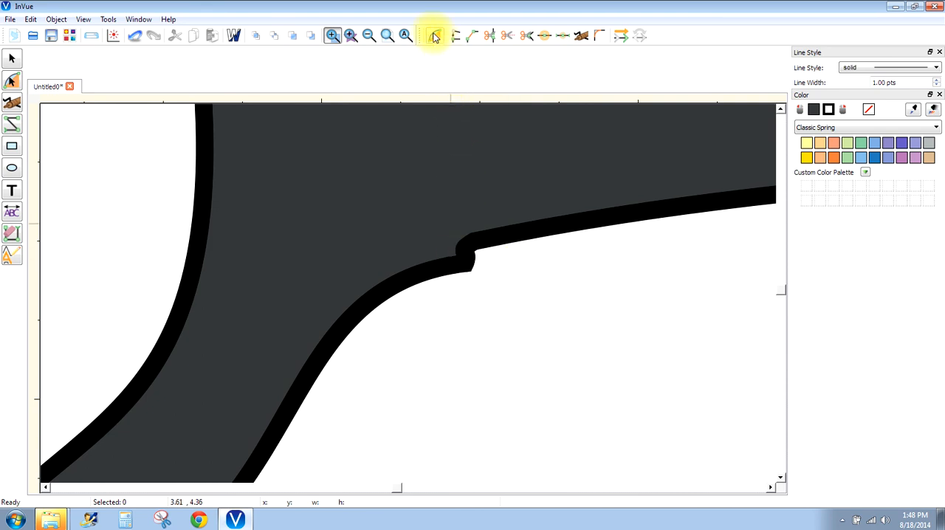
click(434, 36)
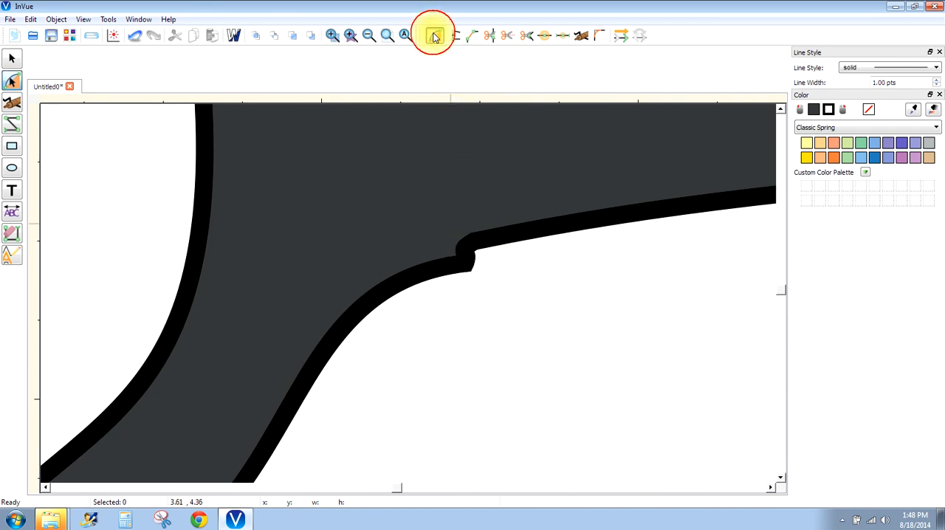
click(464, 267)
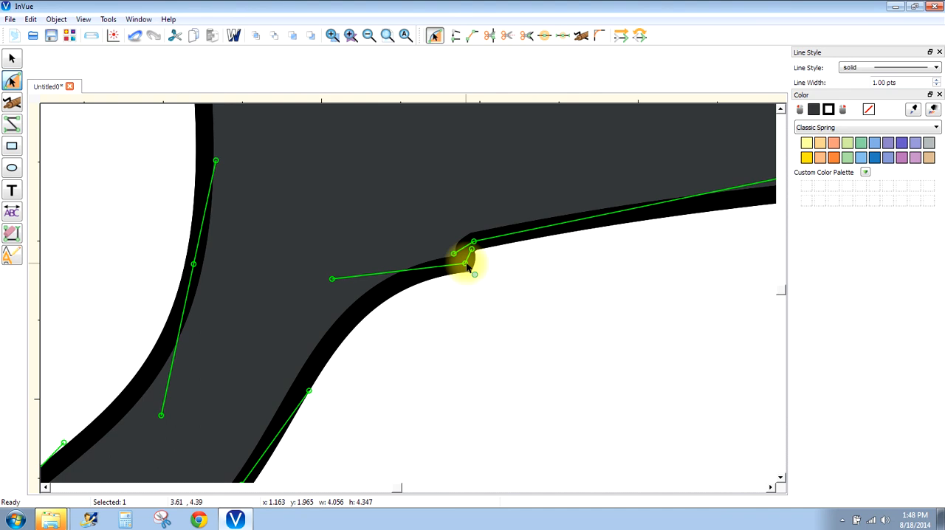
drag(466, 267, 401, 277)
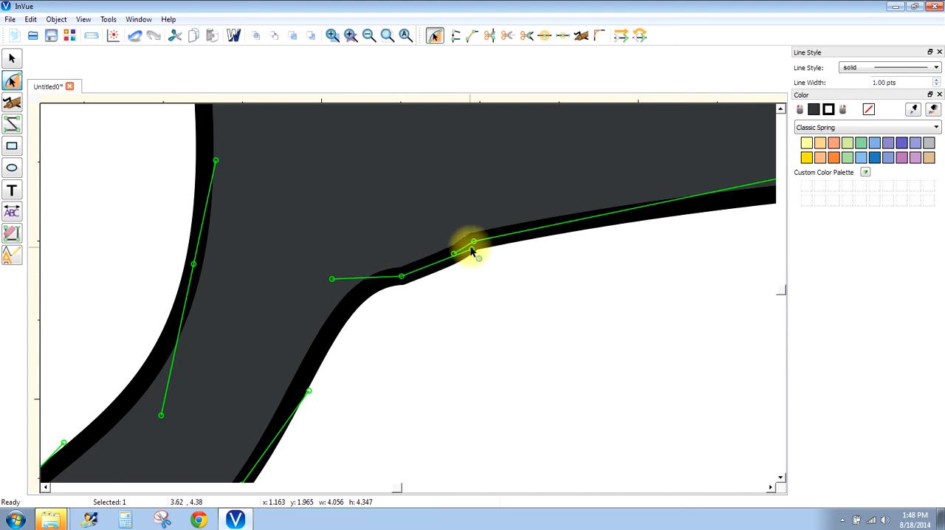
drag(472, 249, 497, 241)
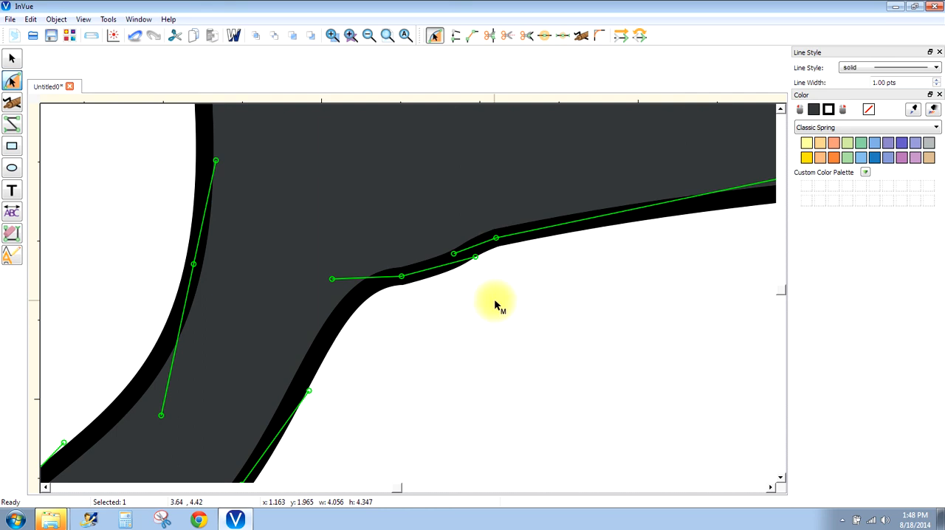
- Smooth the remaining bump between the two spread points by pulling the lower point's handle back toward it, and deselect the branch
click(371, 39)
click(371, 38)
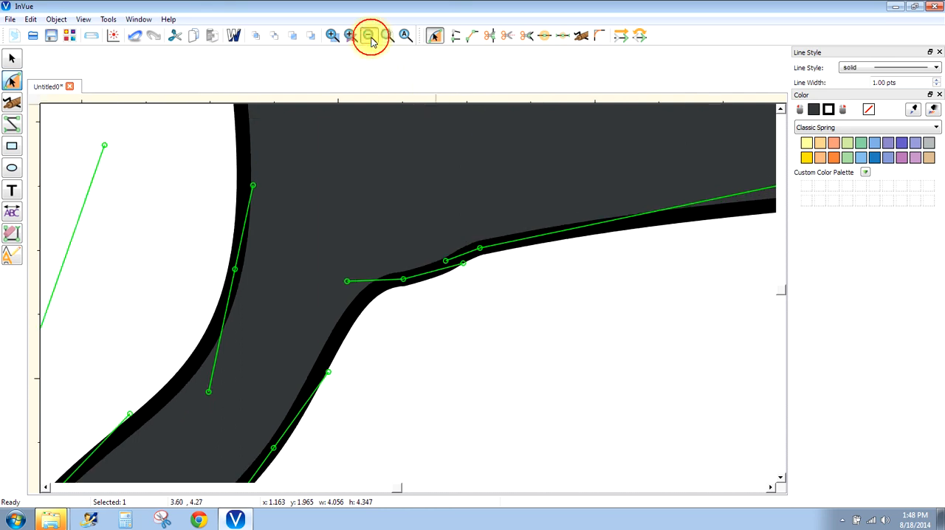
click(370, 38)
click(370, 38)
click(370, 38)
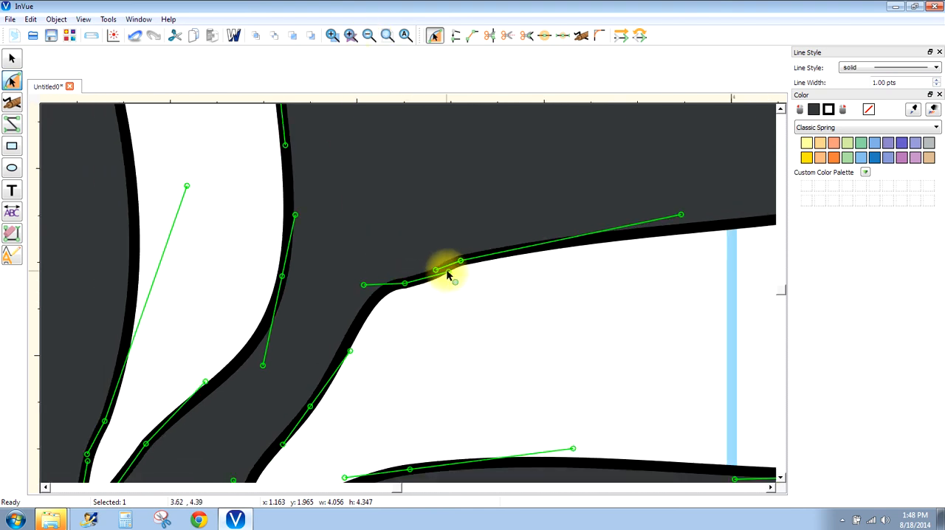
drag(447, 275, 404, 274)
click(445, 319)
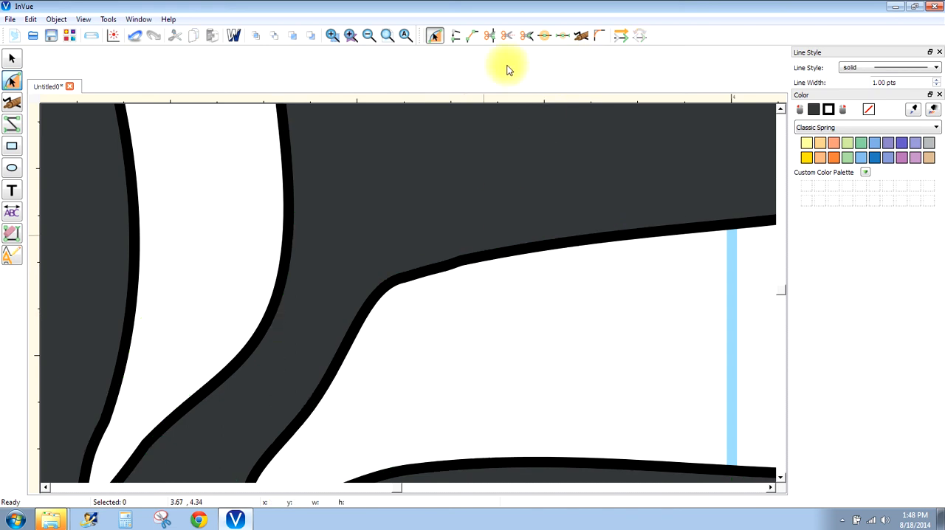
- Fill the whole branch with light green from the Classic Spring palette and give its outline a darker green
click(388, 36)
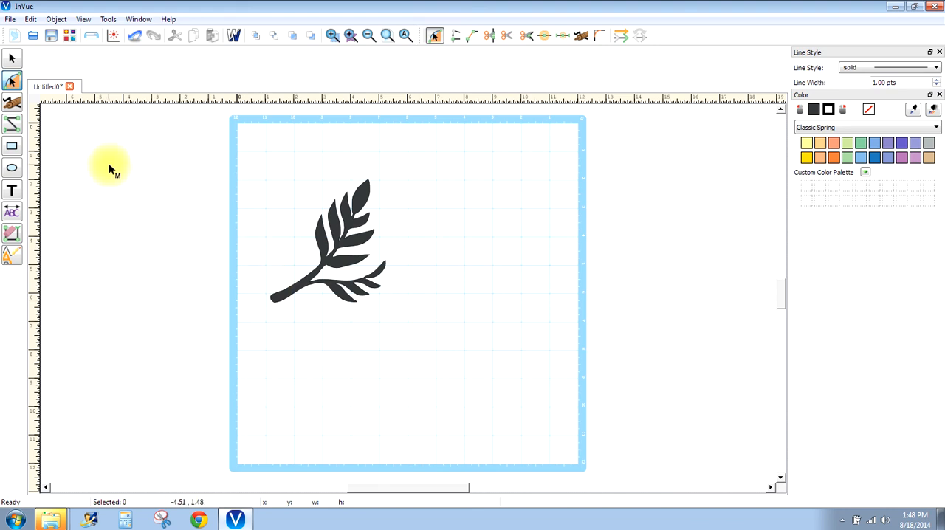
click(12, 59)
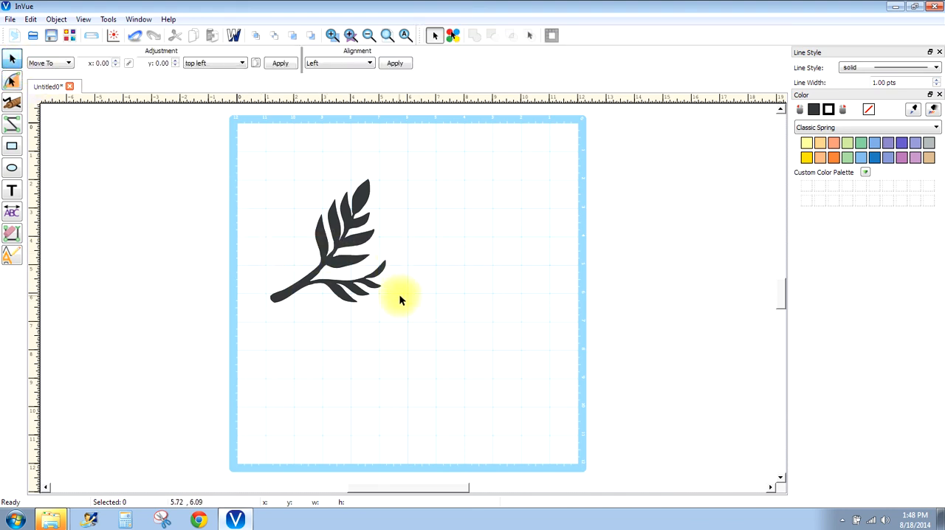
click(376, 308)
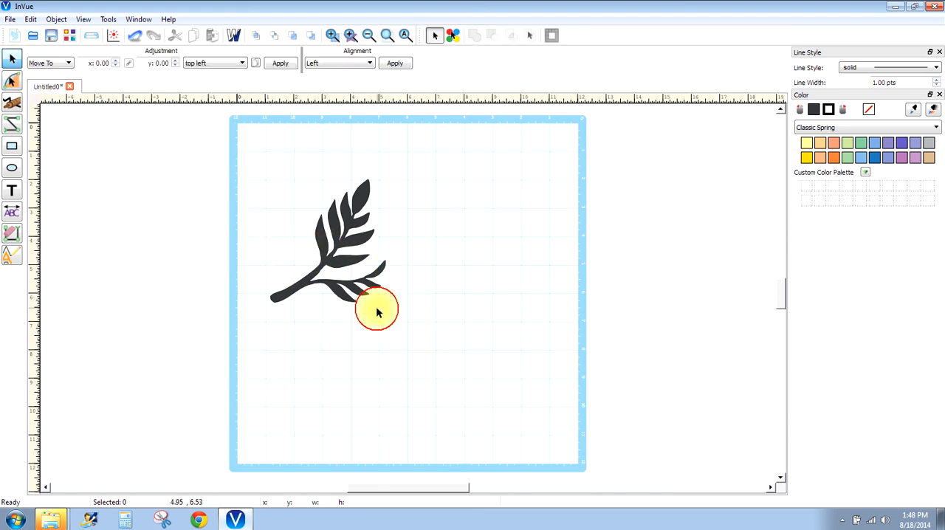
click(313, 283)
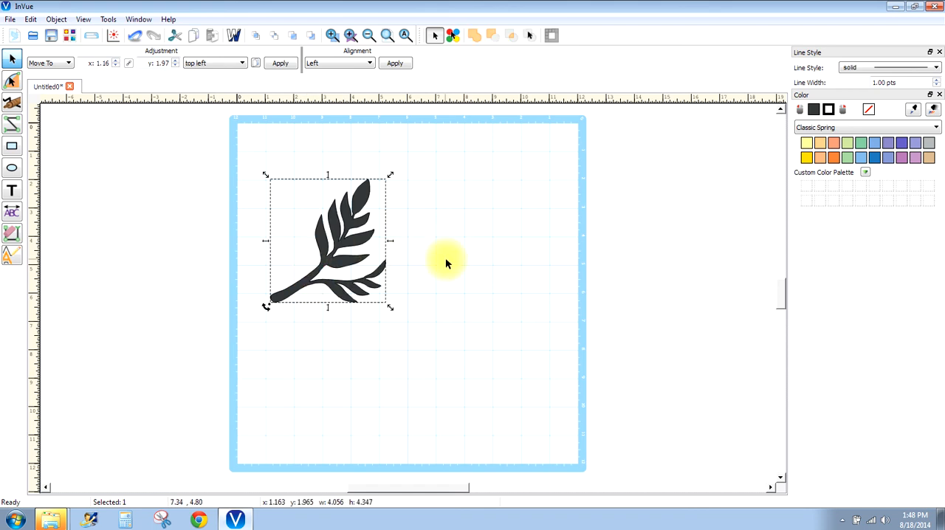
click(847, 157)
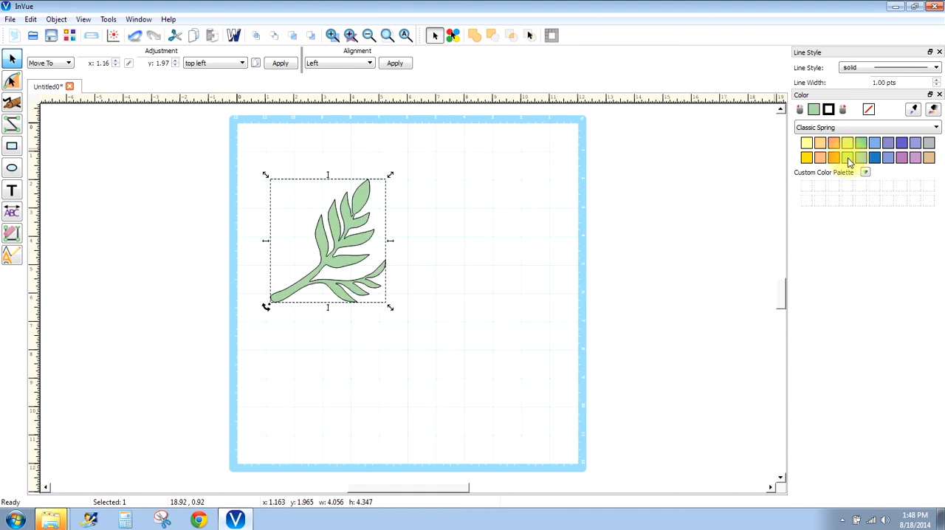
right_click(861, 145)
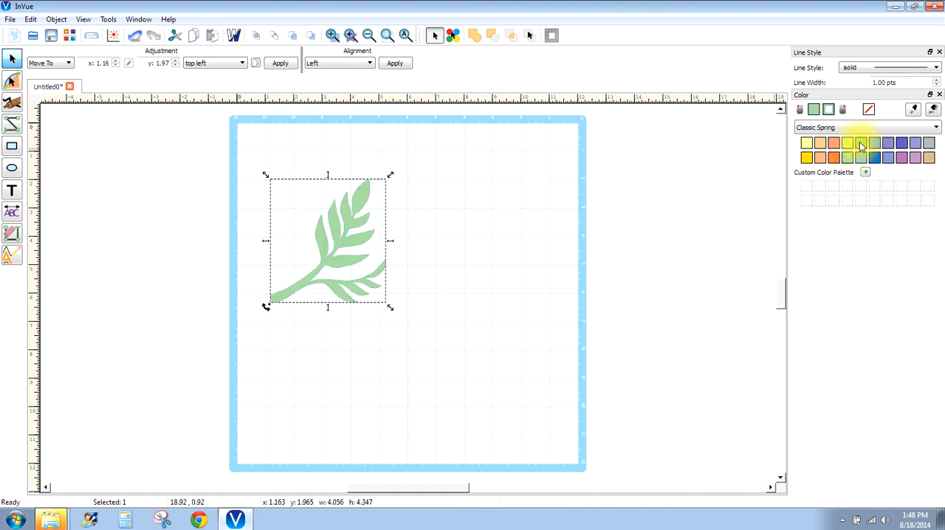
click(482, 286)
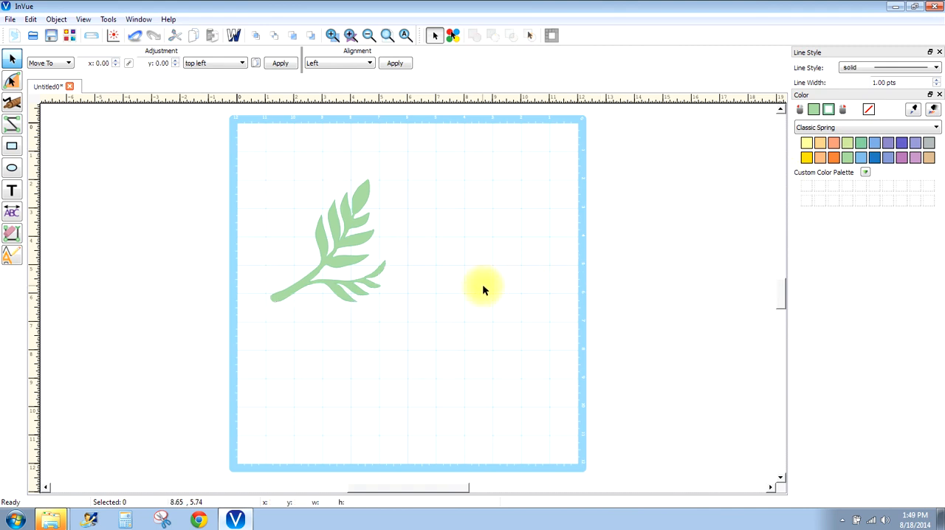
- Display the edit points of the whole recoloured branch to examine them, and deselect it for a closer look
click(310, 281)
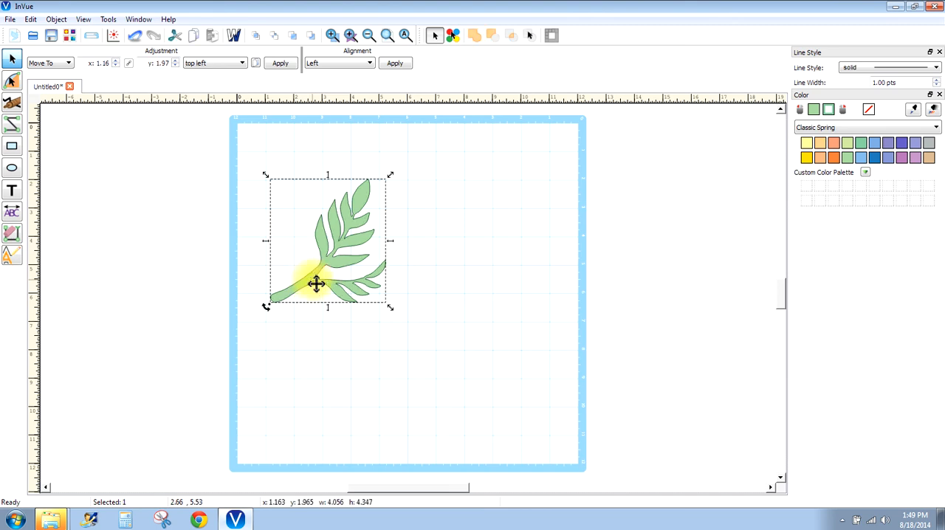
click(13, 82)
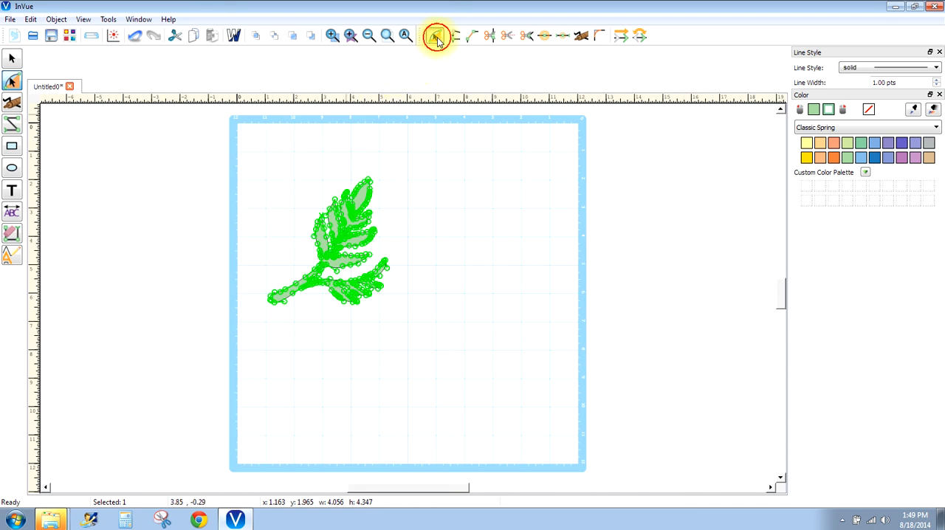
click(412, 179)
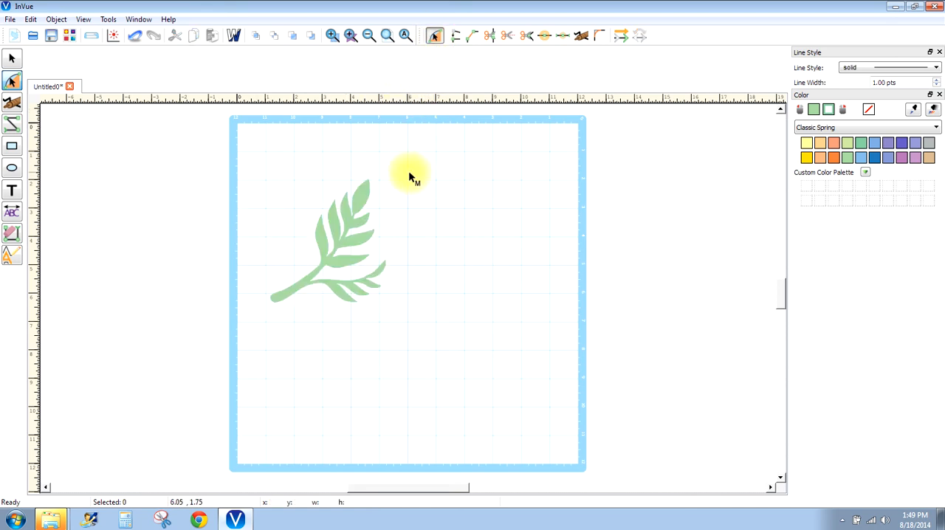
click(351, 36)
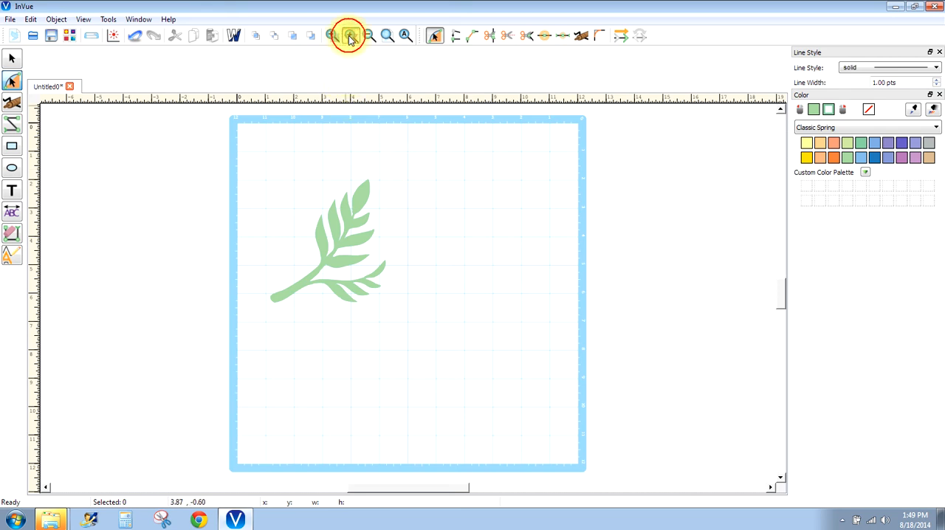
- Try to cut the branch outline with Cut Path on the stem's underside near the lower side branch's fork, and undo the cut
drag(271, 245, 418, 460)
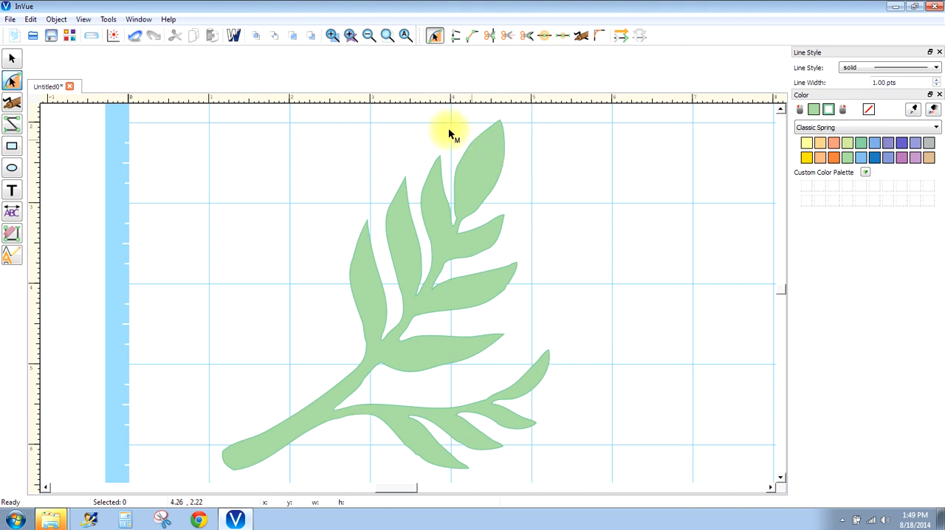
click(332, 35)
drag(274, 381, 404, 459)
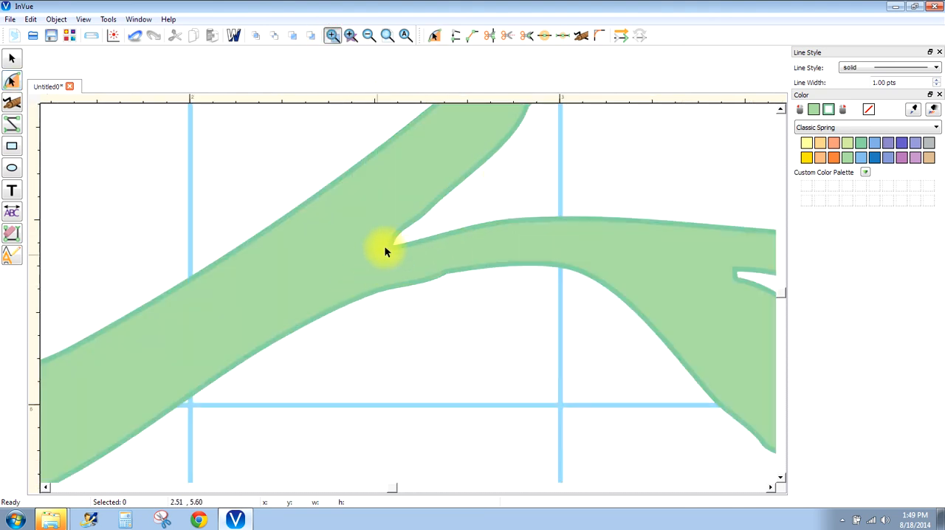
click(493, 41)
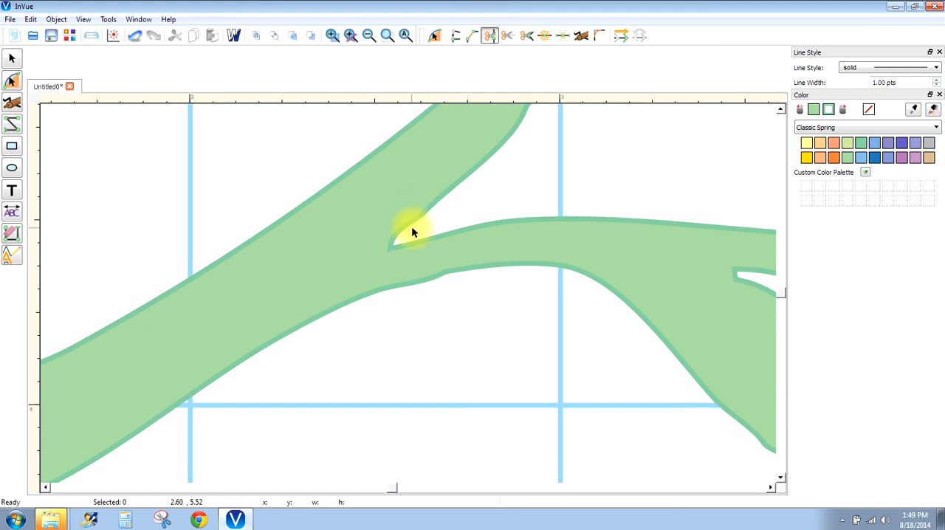
click(342, 307)
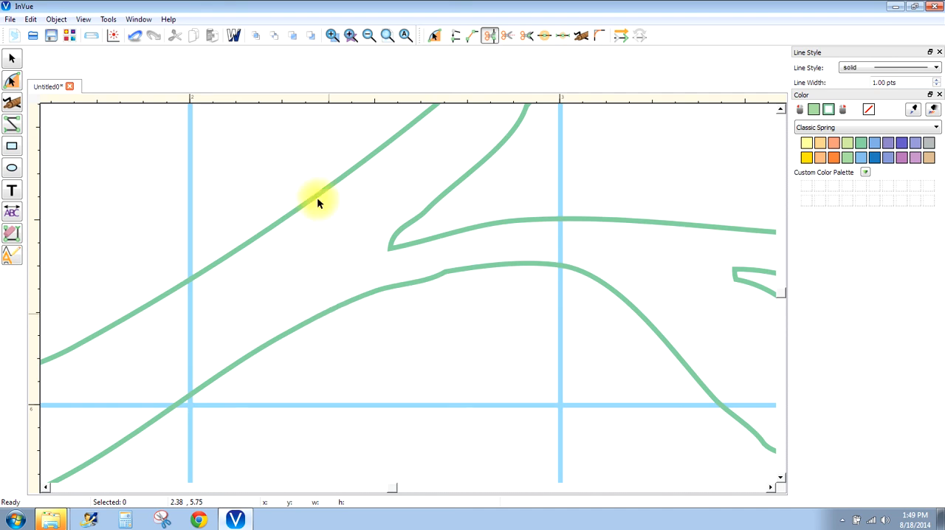
click(136, 36)
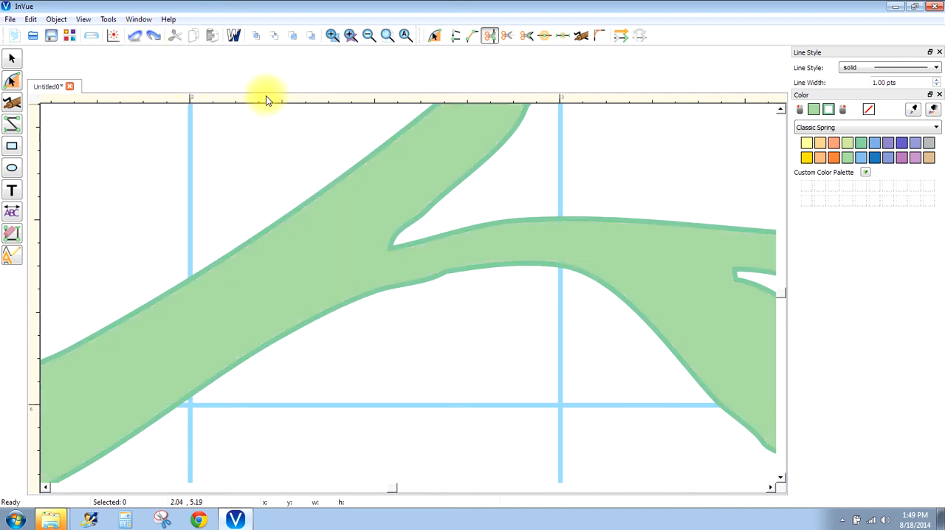
- Slice the lower side branch off the main stem along a diagonal from the fork to the stem's underside, and delete it
click(508, 37)
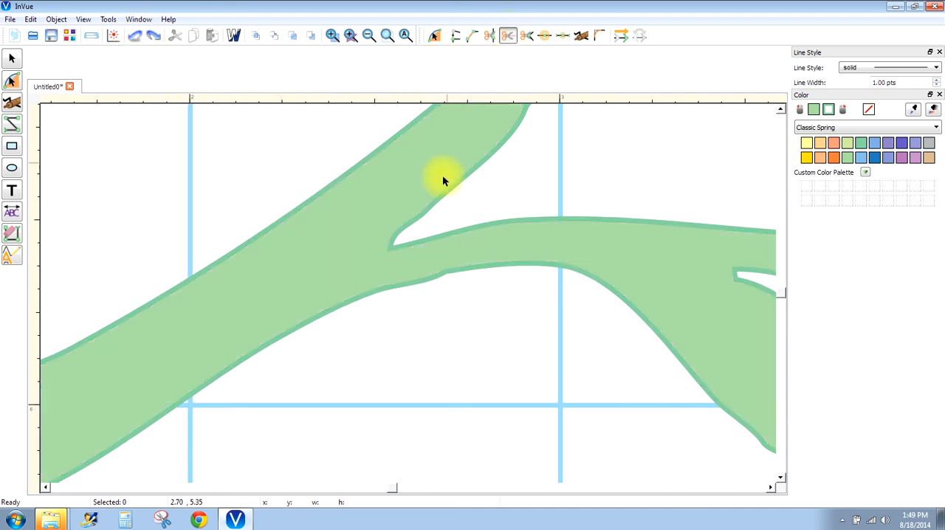
click(395, 248)
click(303, 334)
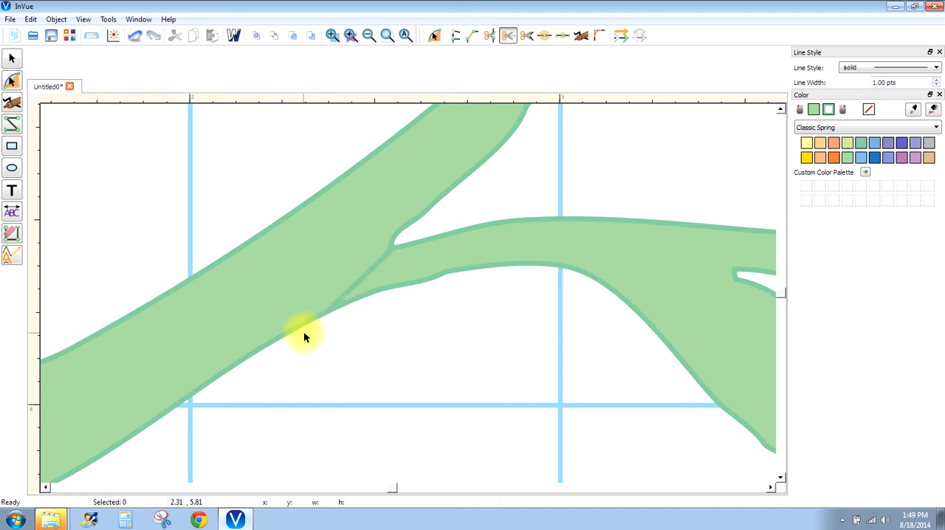
click(12, 58)
click(441, 244)
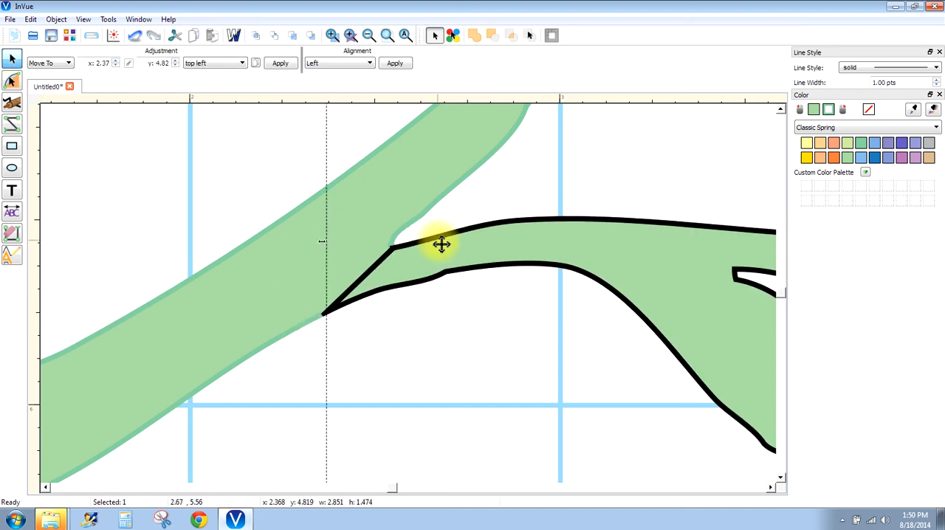
key(Delete)
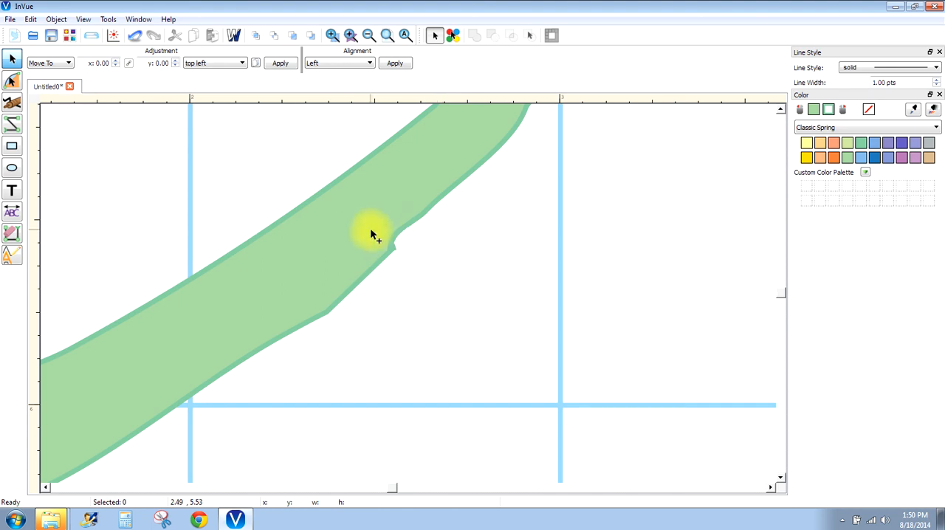
- Straighten the notch at the upper end of the cut by repositioning its handles along the stem's edge
click(13, 81)
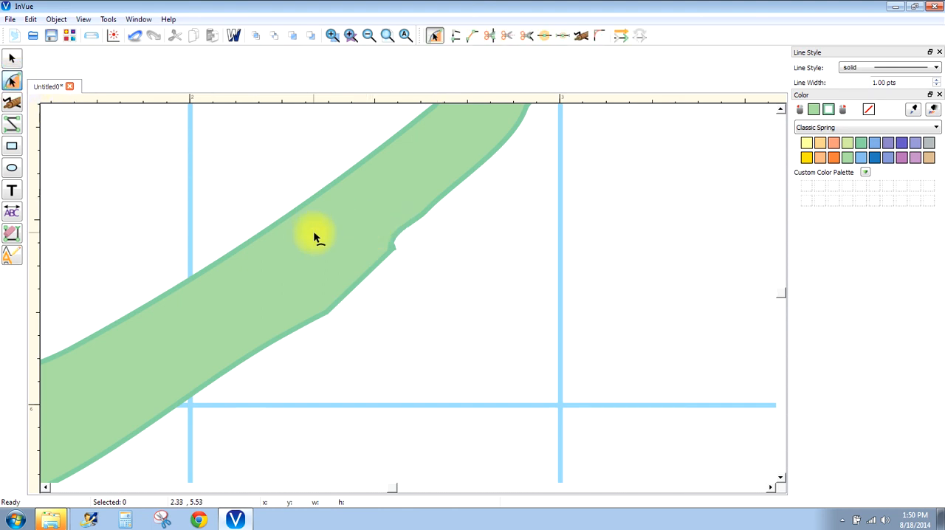
click(394, 249)
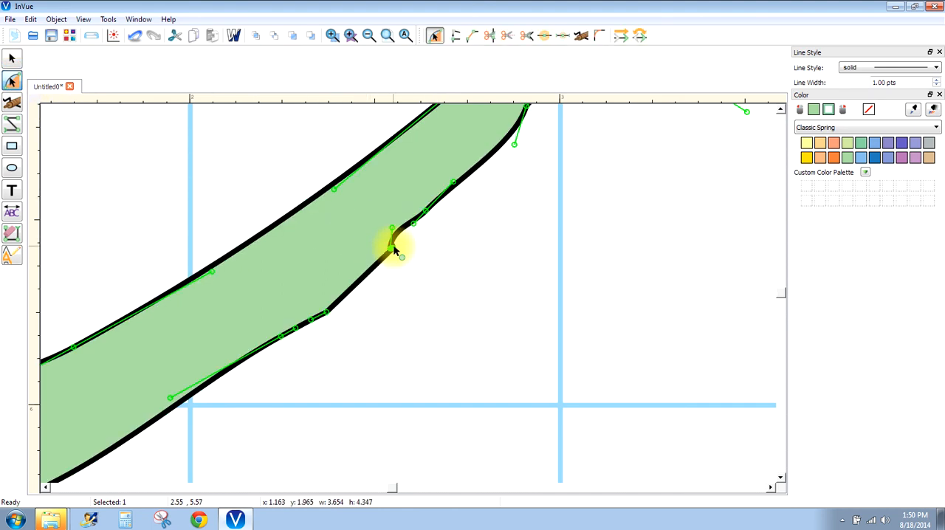
drag(394, 250, 375, 257)
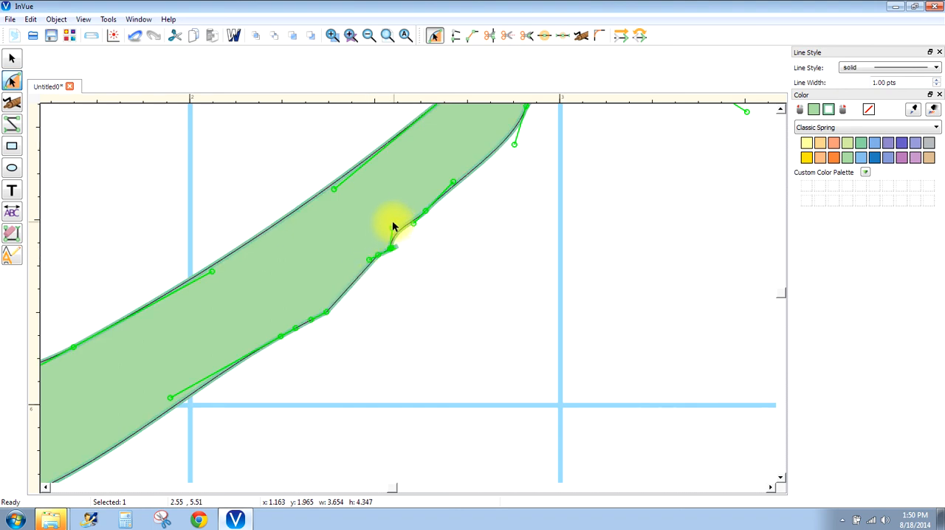
drag(392, 227, 426, 213)
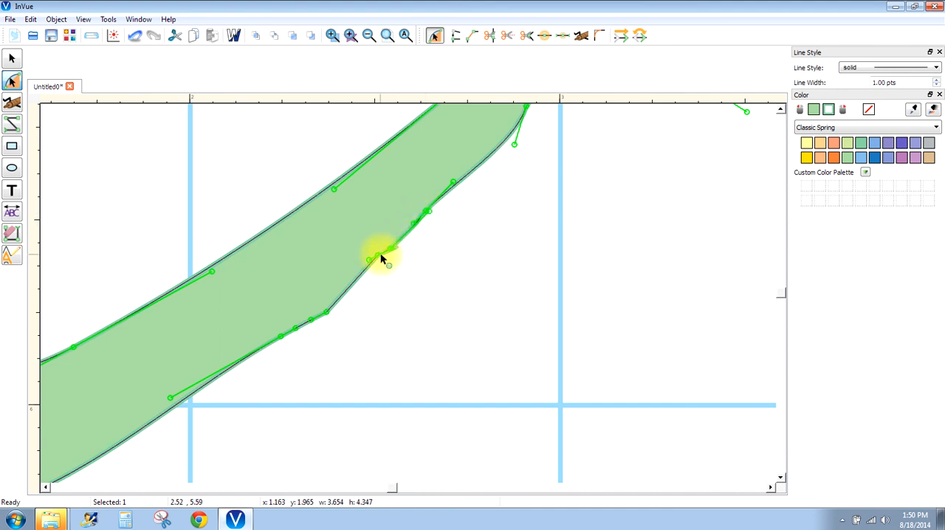
- Add a point on the stem's cut edge below the notch, and pull the leftover notch points and handle outward into a large spike
click(344, 297)
drag(393, 249, 490, 288)
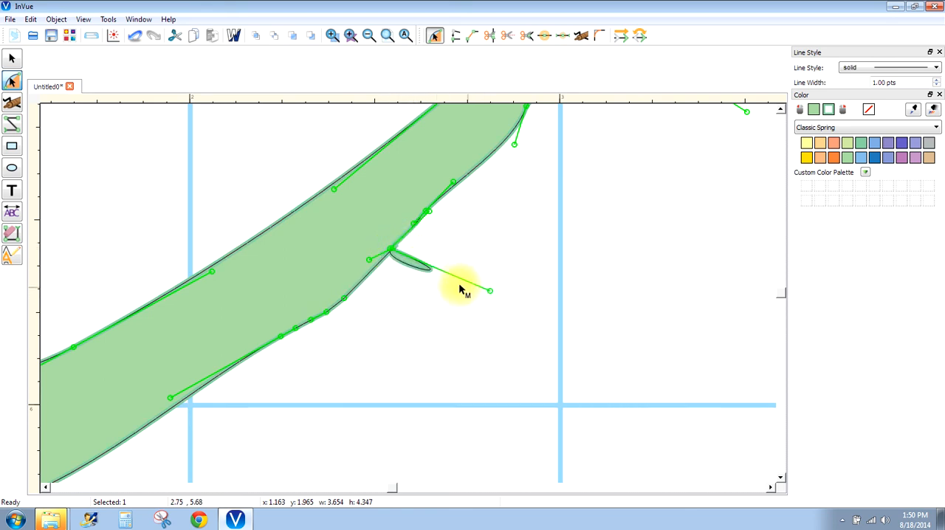
drag(403, 265, 449, 341)
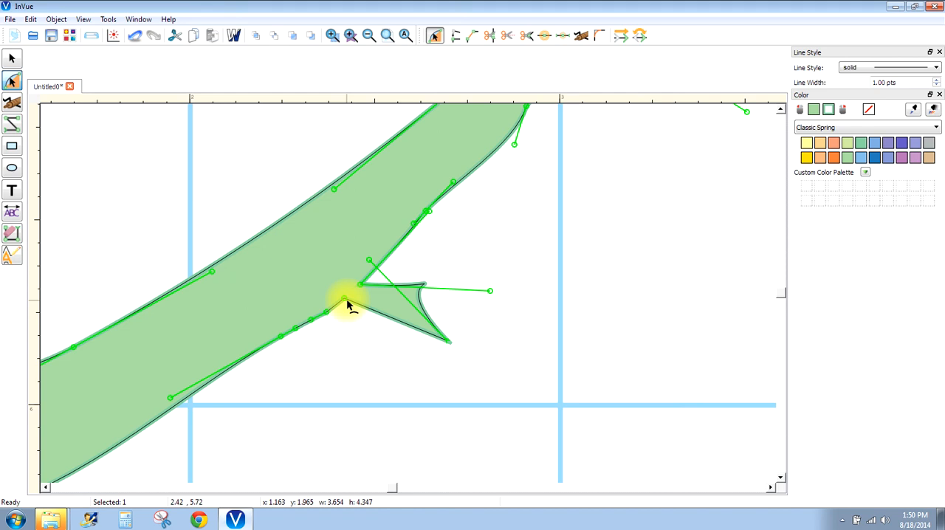
- Erase the segments that form the leftover spike on the stem's underside
click(14, 237)
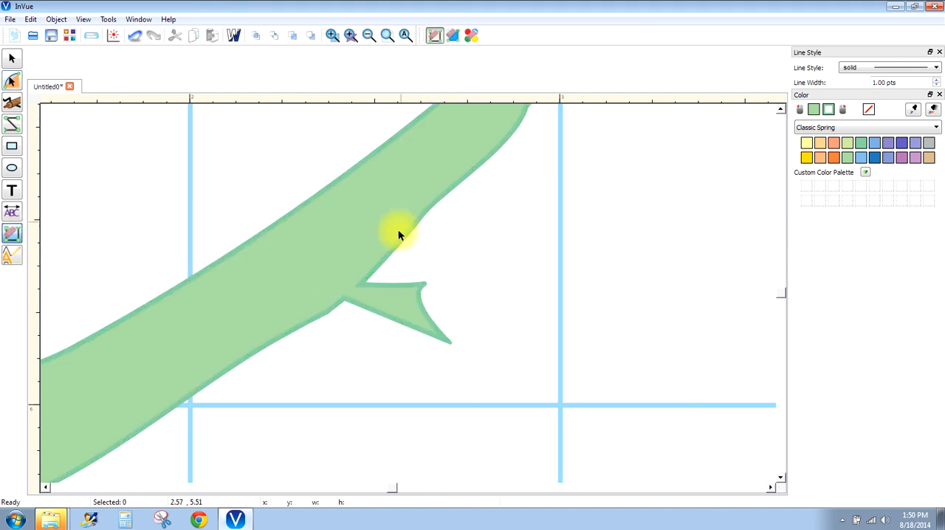
click(382, 287)
click(386, 314)
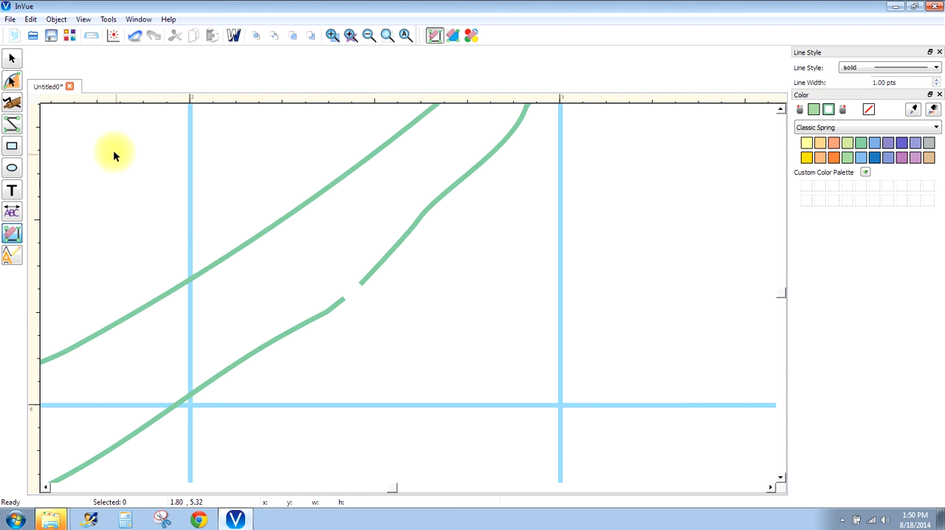
- Join the two open ends across the gap in the stem's underside to close the branch outline, and return to object selection
click(15, 80)
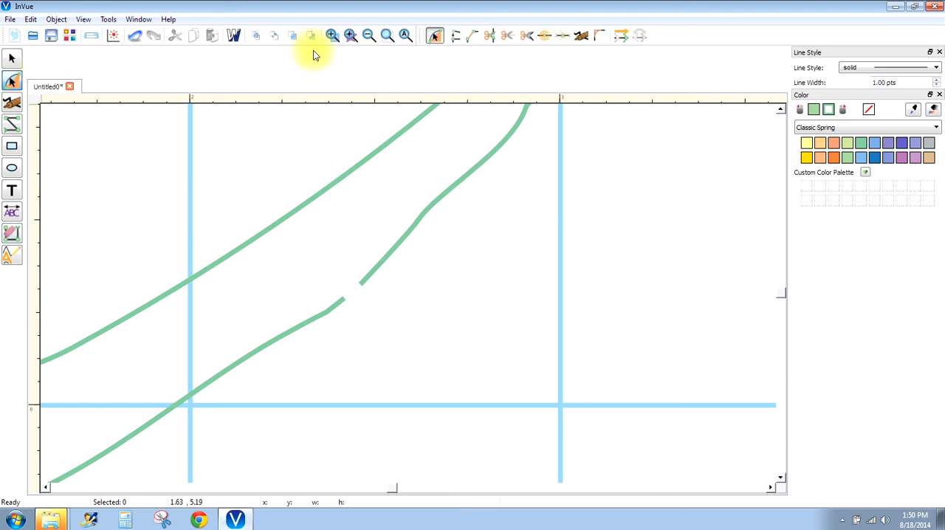
click(471, 35)
drag(320, 263, 387, 330)
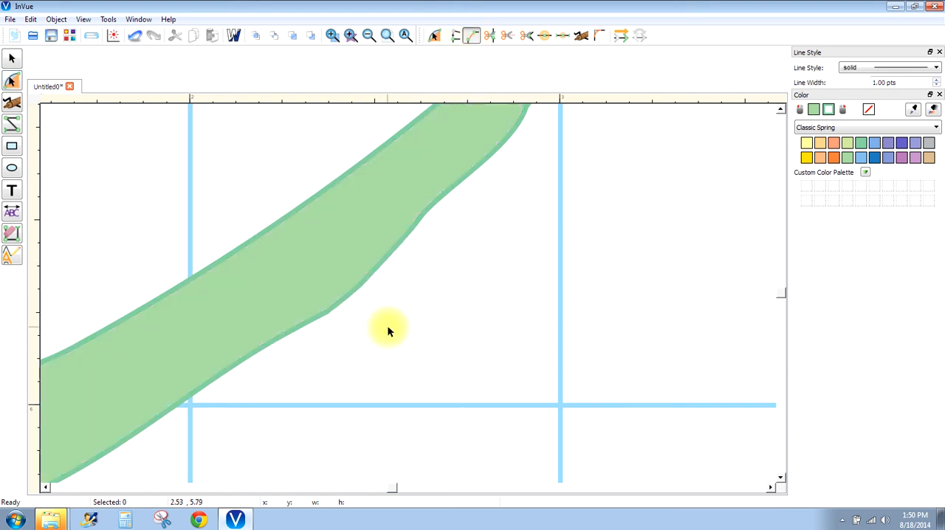
click(388, 37)
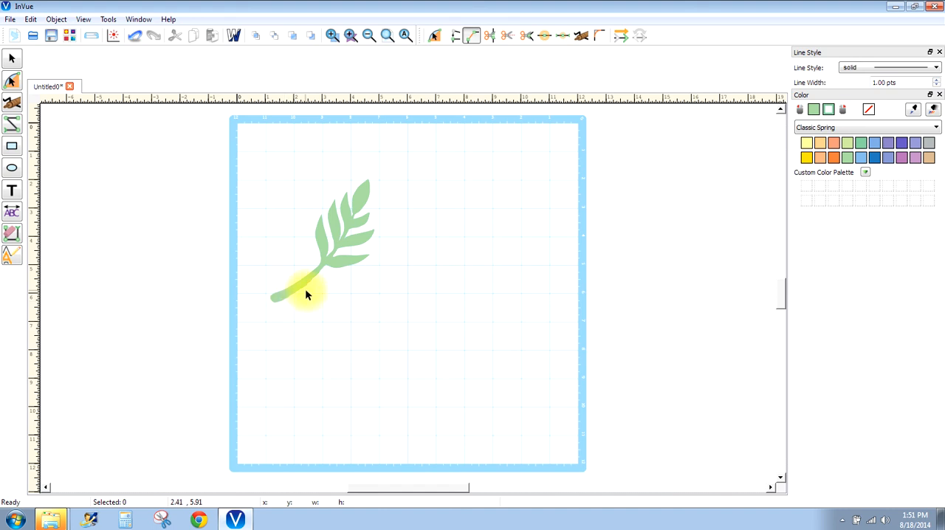
click(13, 60)
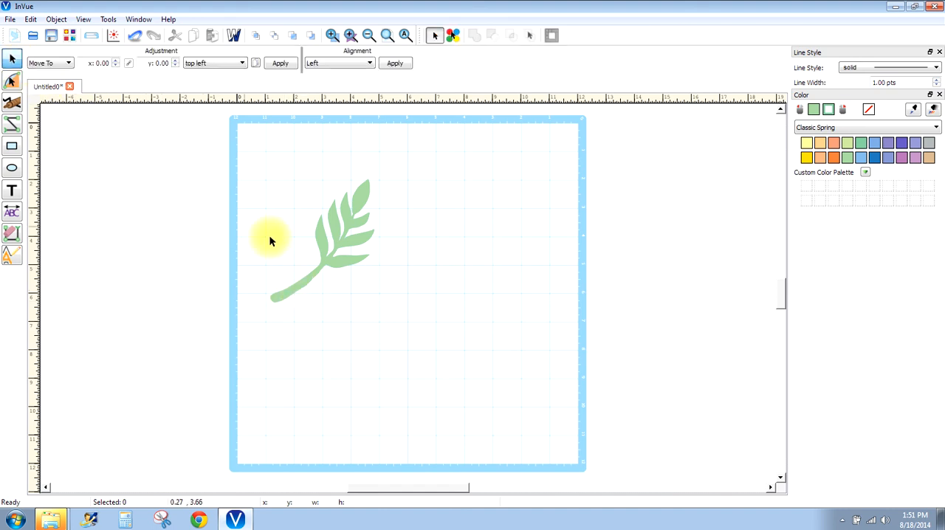